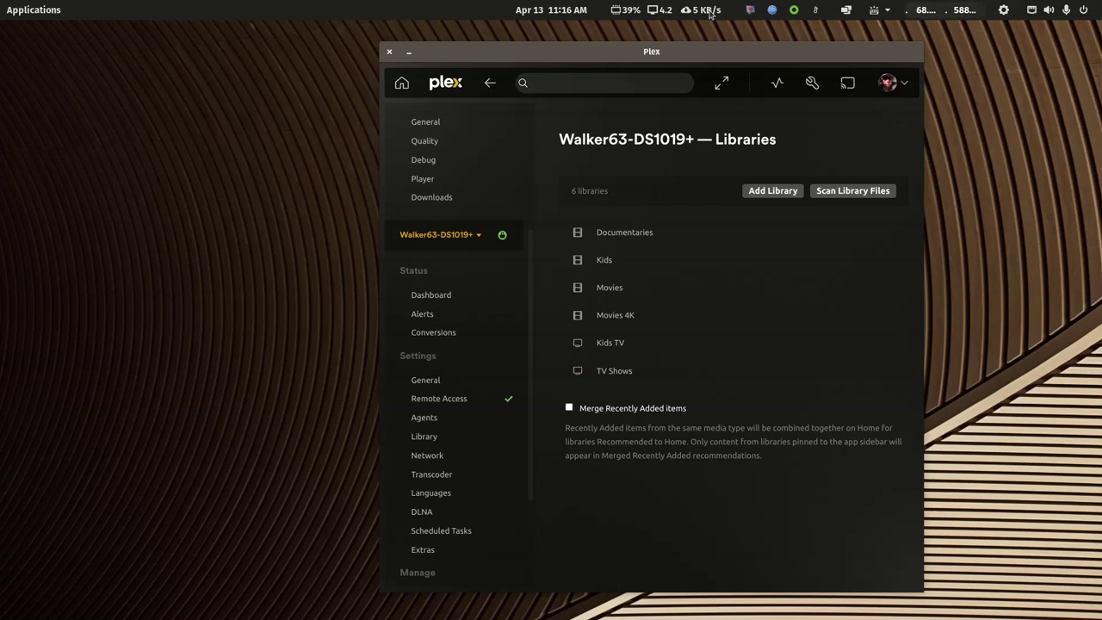
# - Open the TV Shows library from the server's library list and maximize the Plex window
pyautogui.moveTo(660, 370)
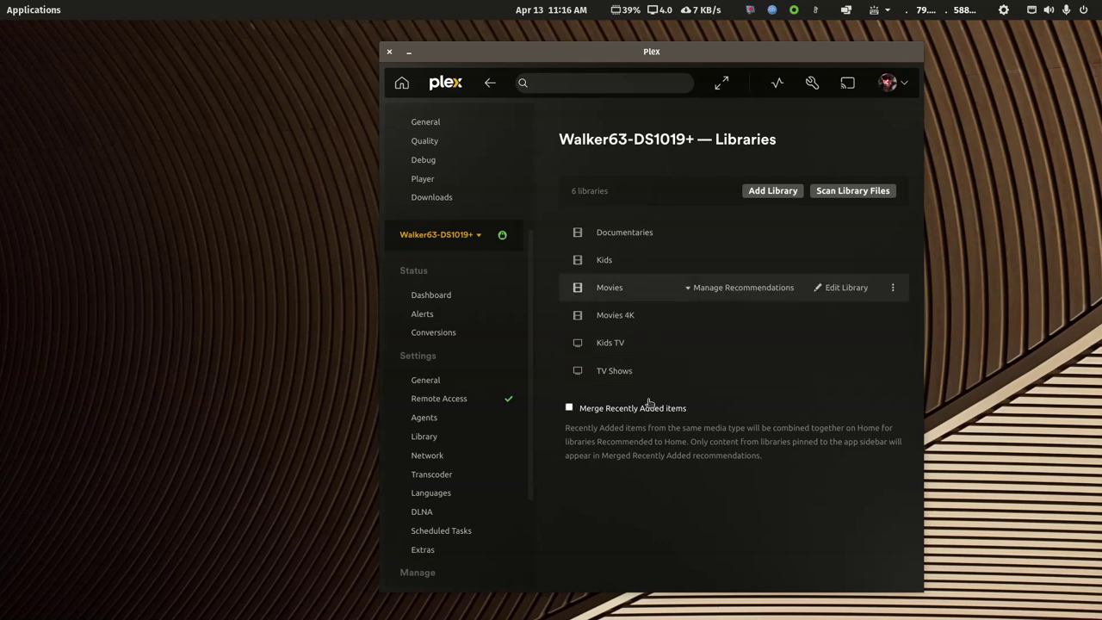
pyautogui.click(616, 375)
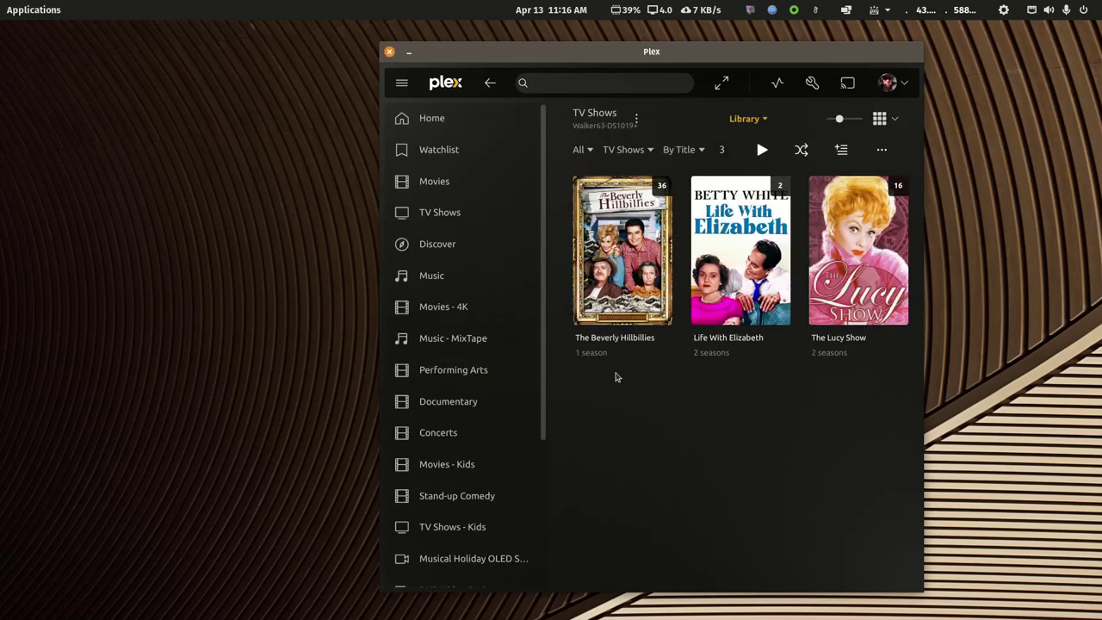
pyautogui.doubleClick(740, 52)
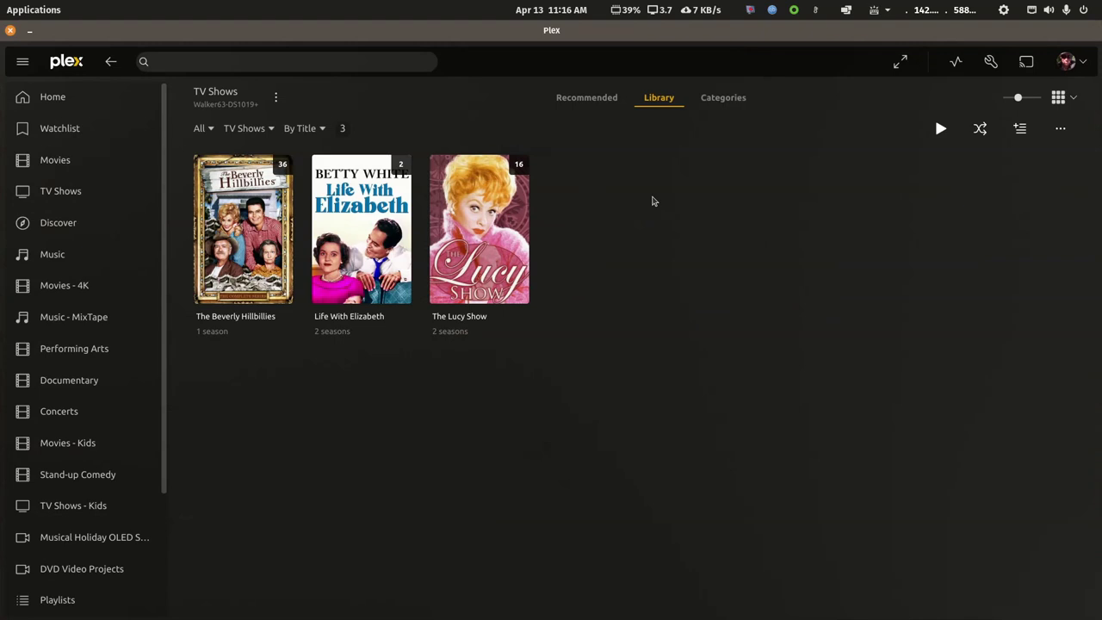
# - Review the available episode ordering options in The Lucy Show's advanced settings, then close them without saving
pyautogui.moveTo(487, 293)
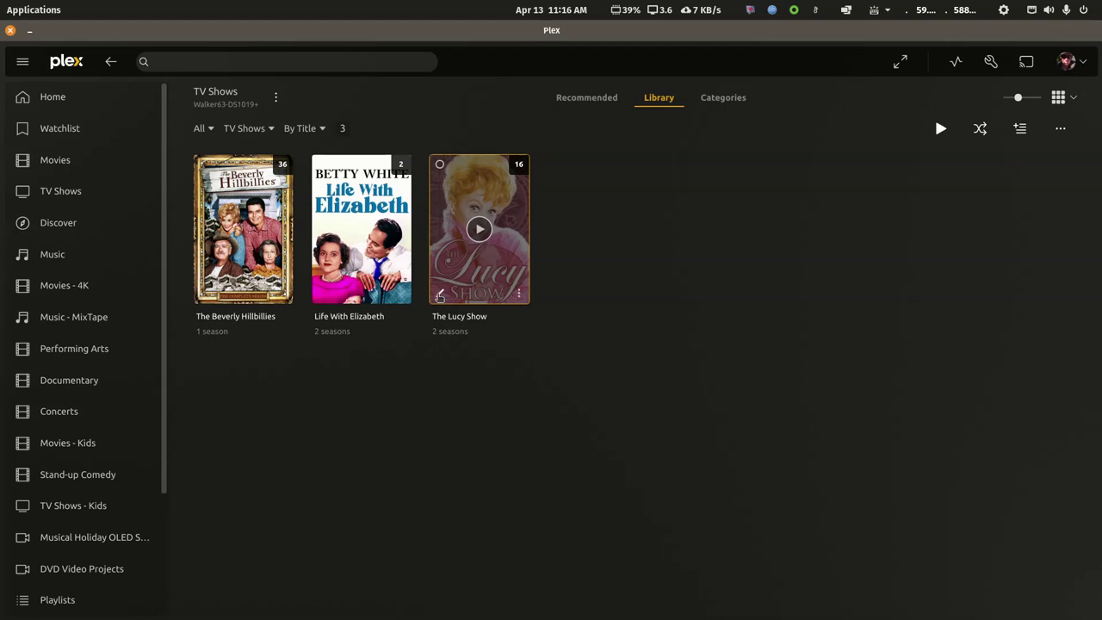
pyautogui.click(440, 293)
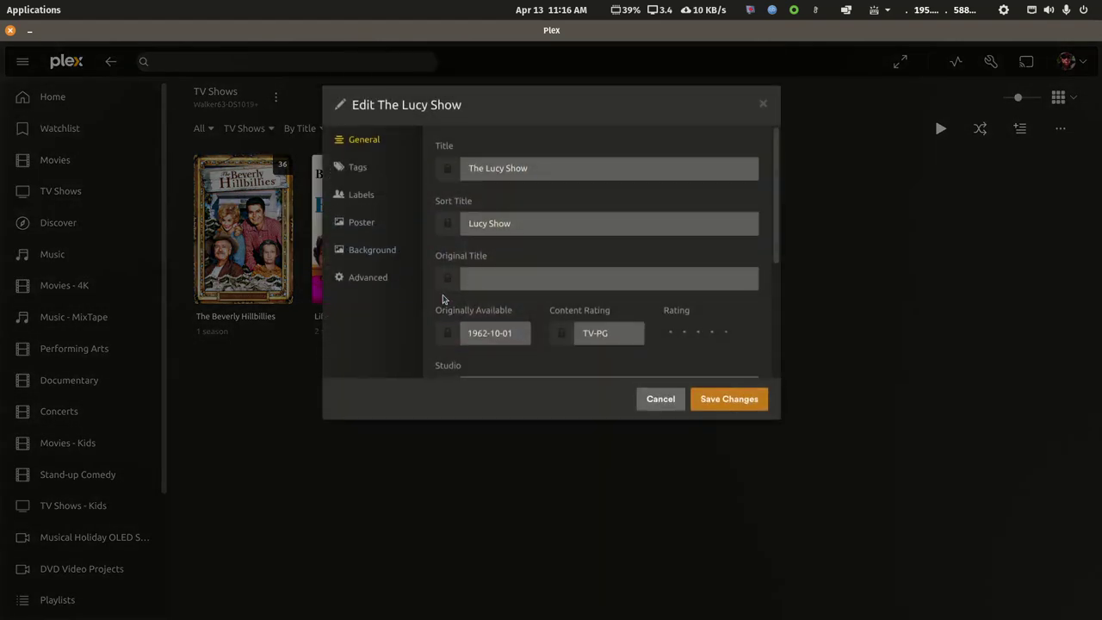
pyautogui.click(372, 278)
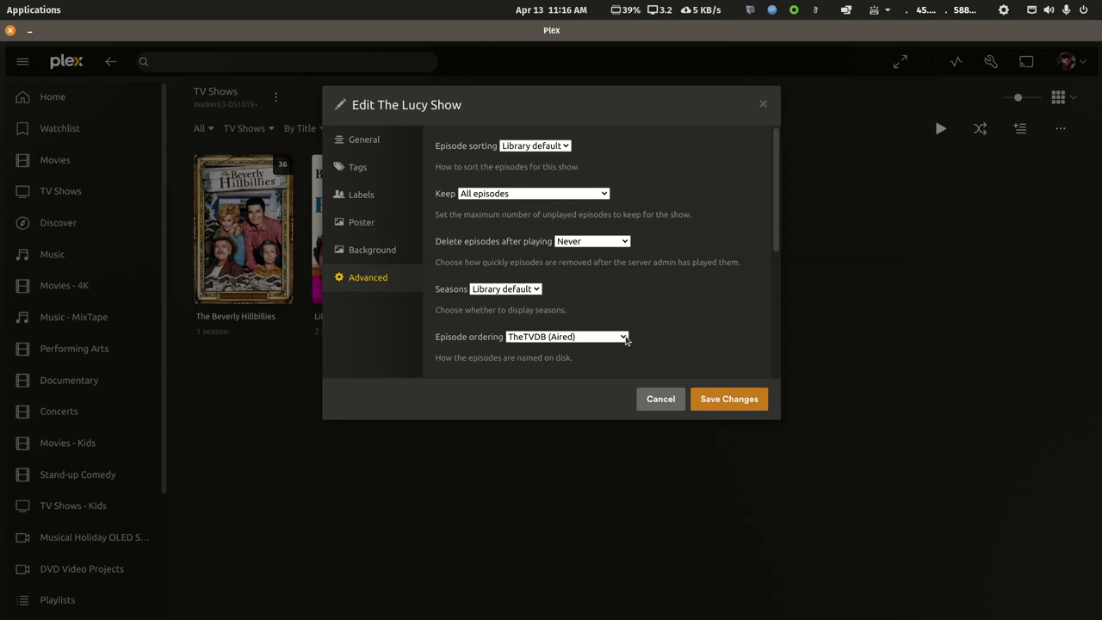
pyautogui.click(626, 340)
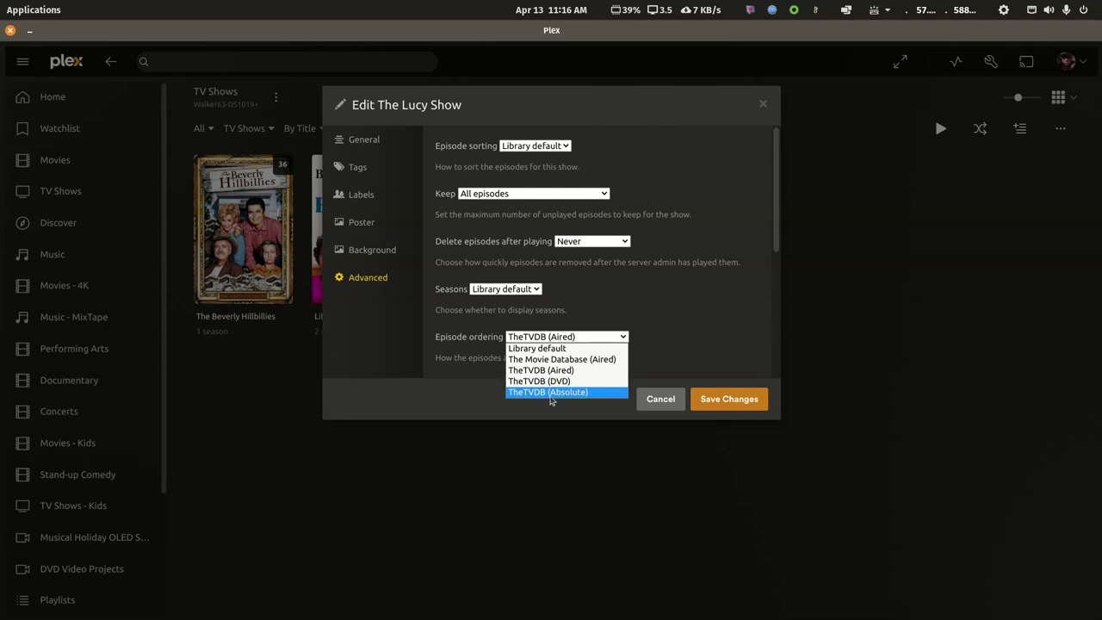
pyautogui.click(656, 371)
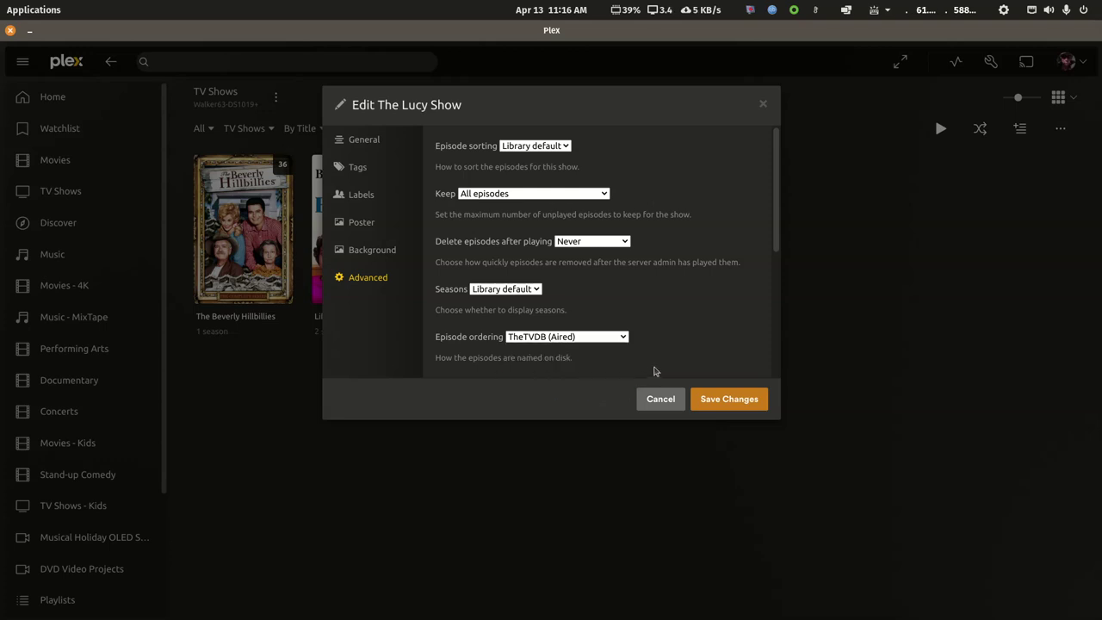
pyautogui.click(659, 398)
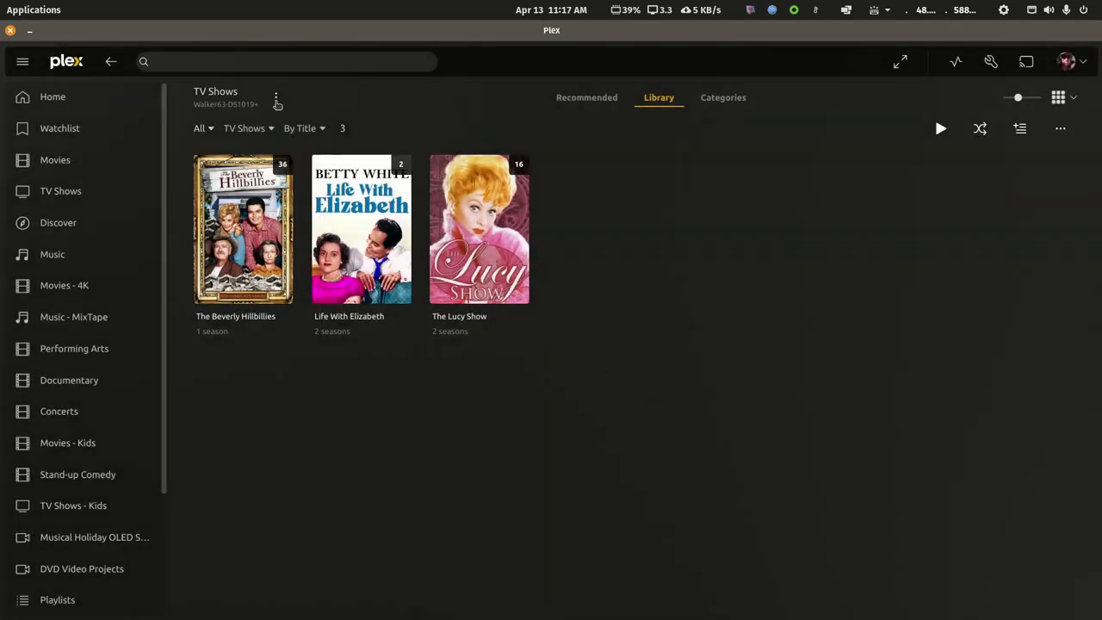
# - Review the scanner and agent choices in the TV Shows library's advanced settings, then close them without saving
pyautogui.click(276, 100)
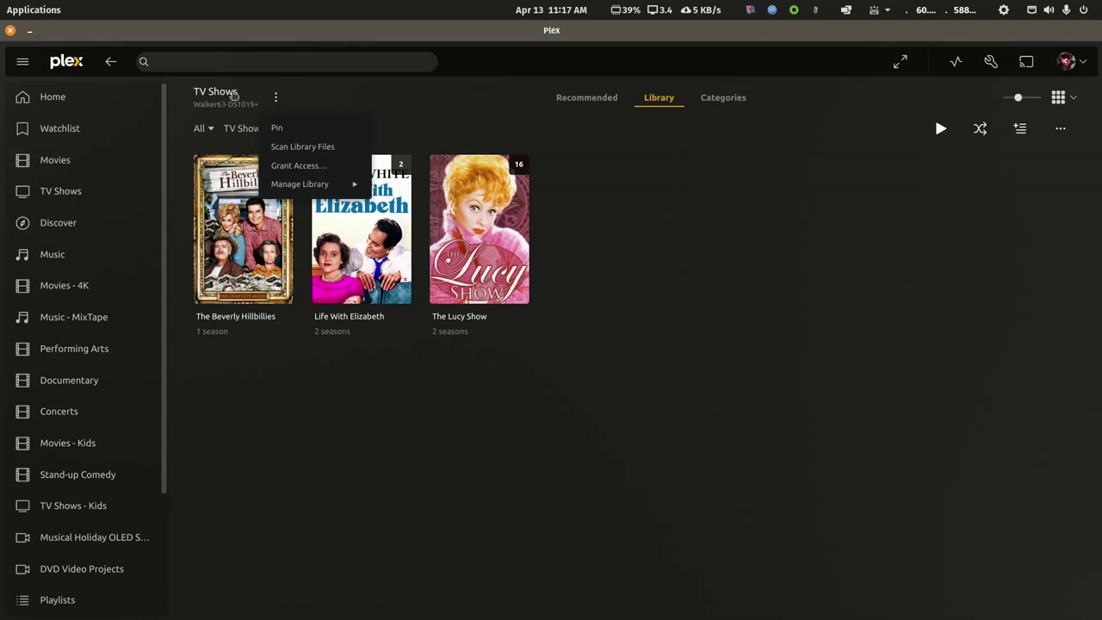
pyautogui.moveTo(300, 193)
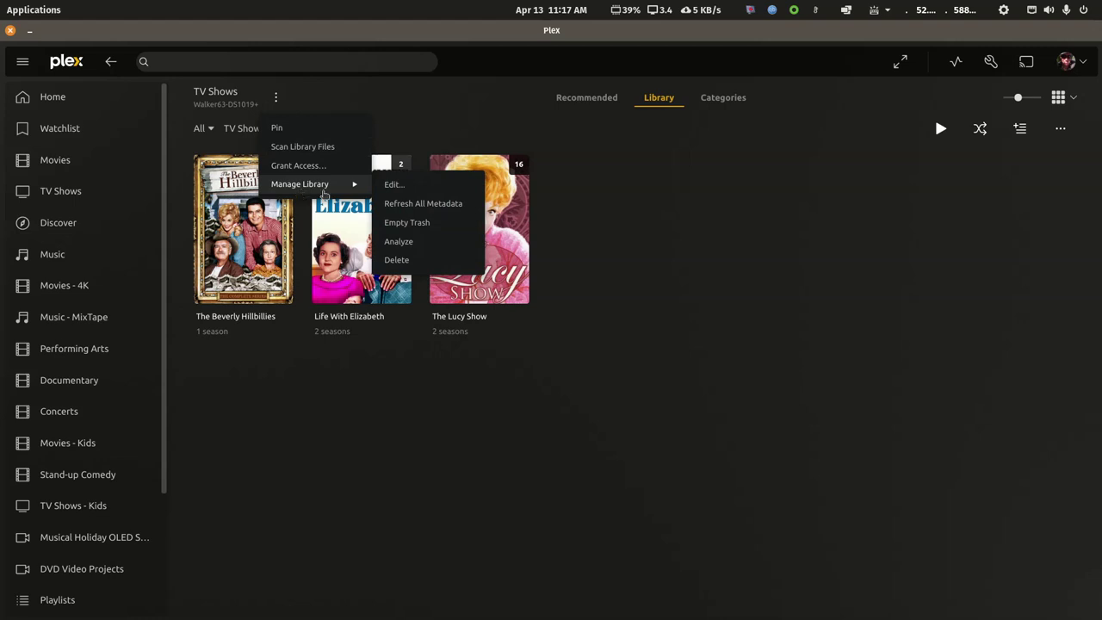
pyautogui.click(392, 185)
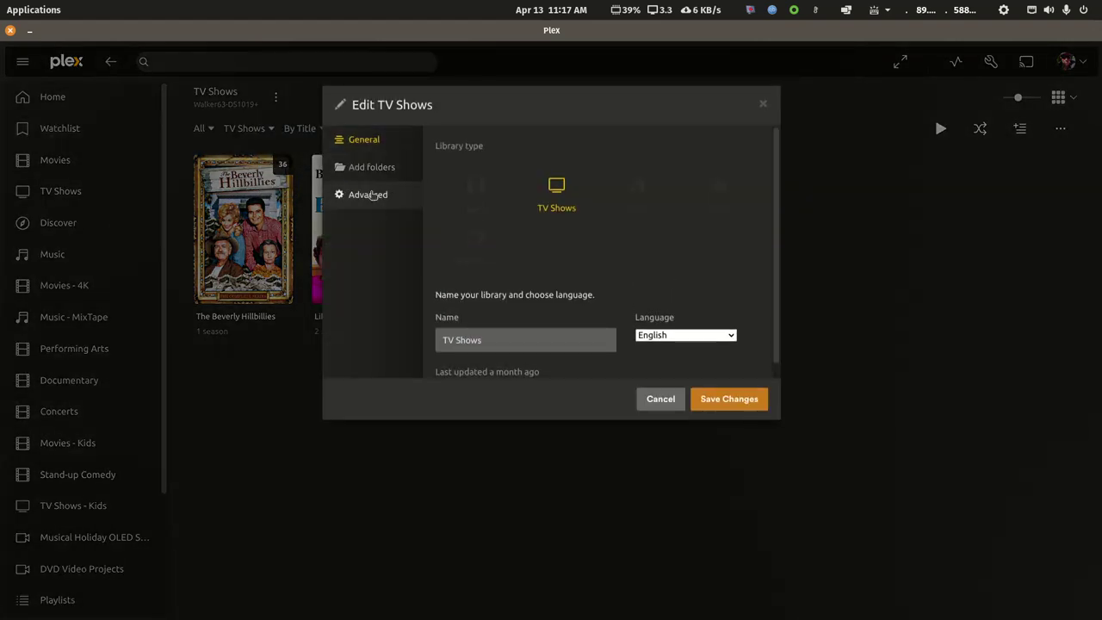
pyautogui.click(368, 194)
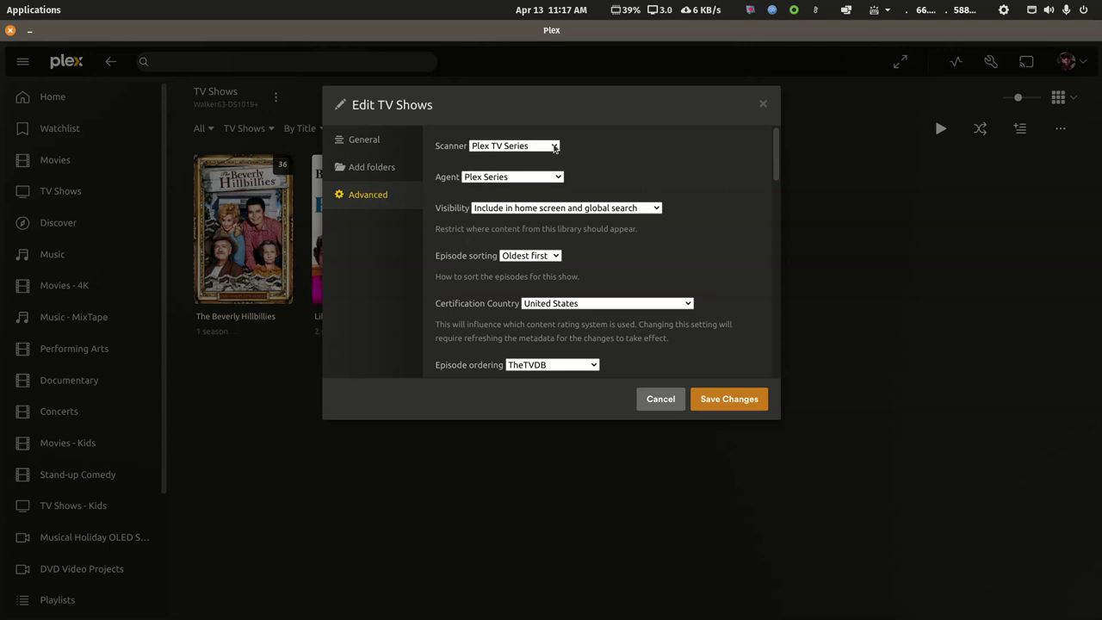
pyautogui.click(554, 147)
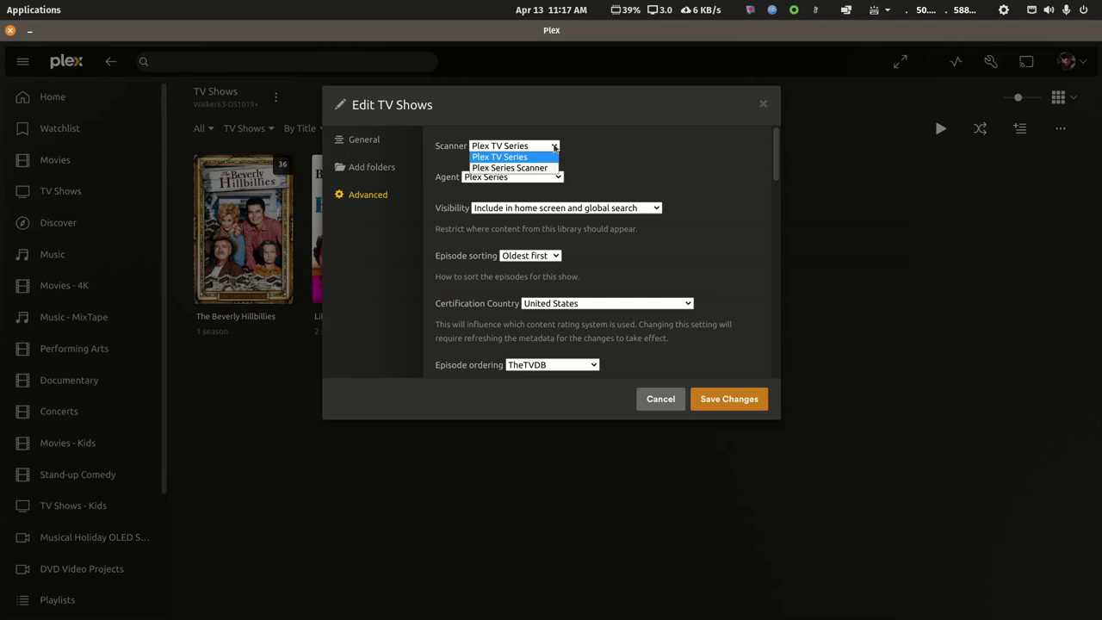
pyautogui.click(554, 147)
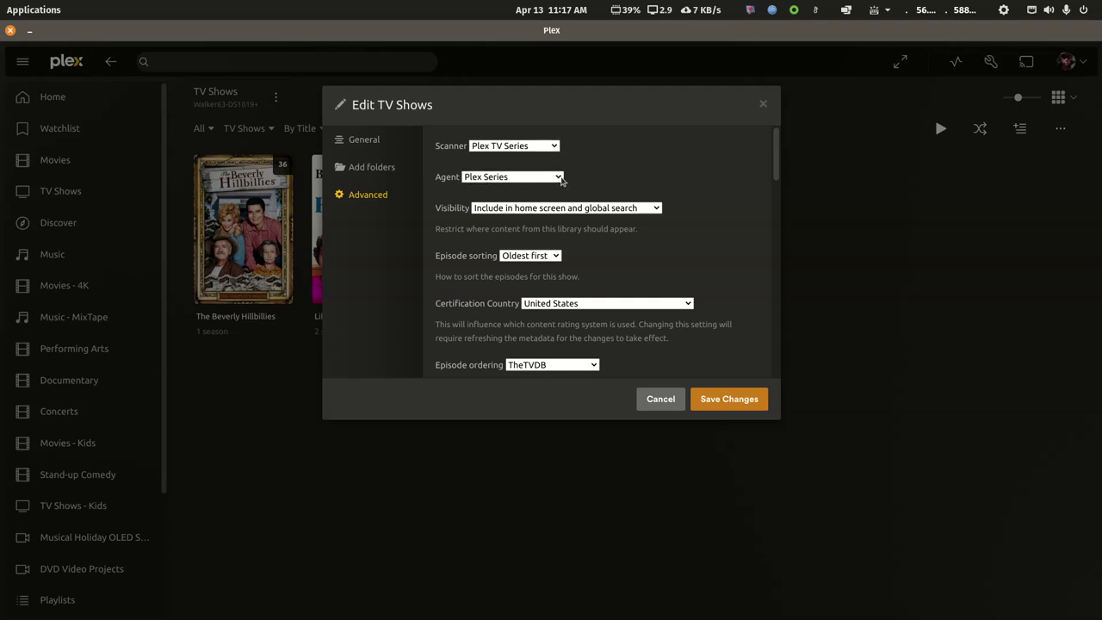
pyautogui.click(558, 179)
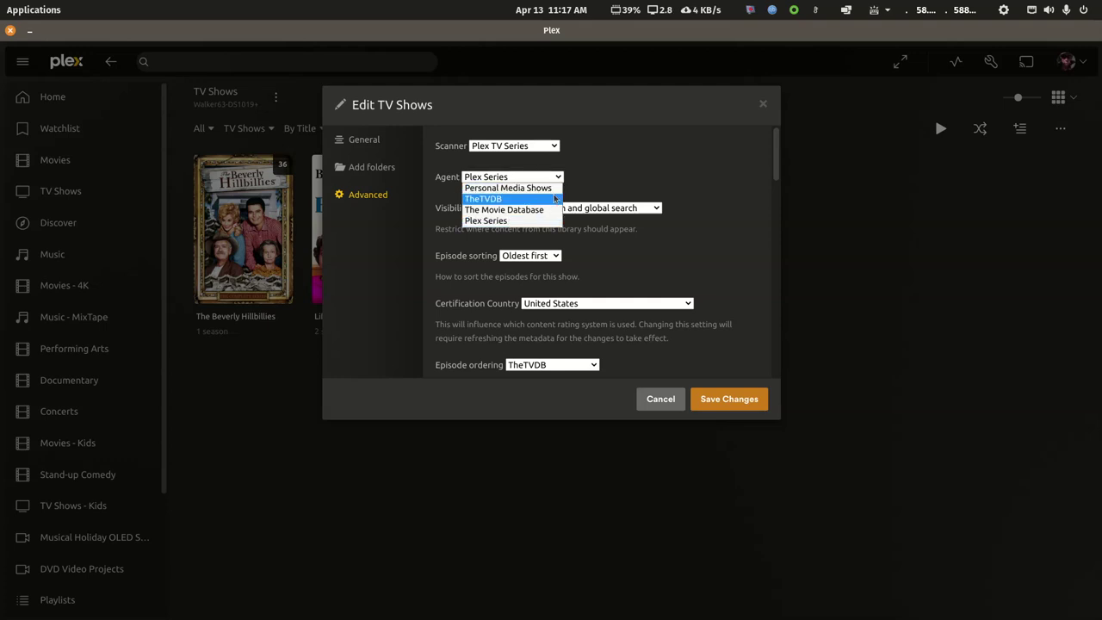
pyautogui.click(589, 183)
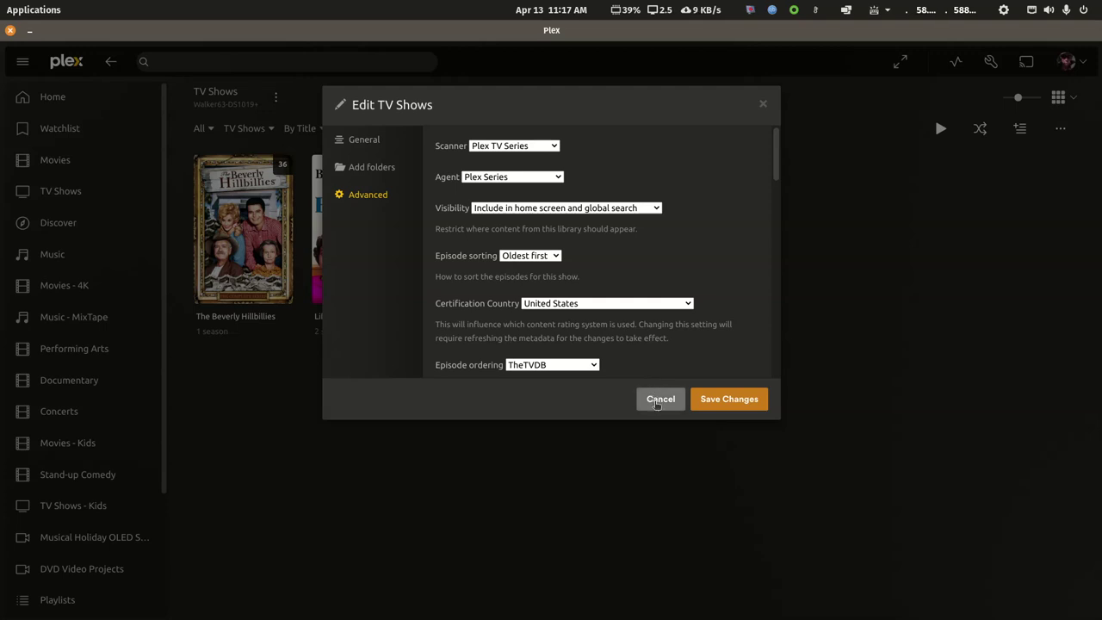
pyautogui.click(659, 400)
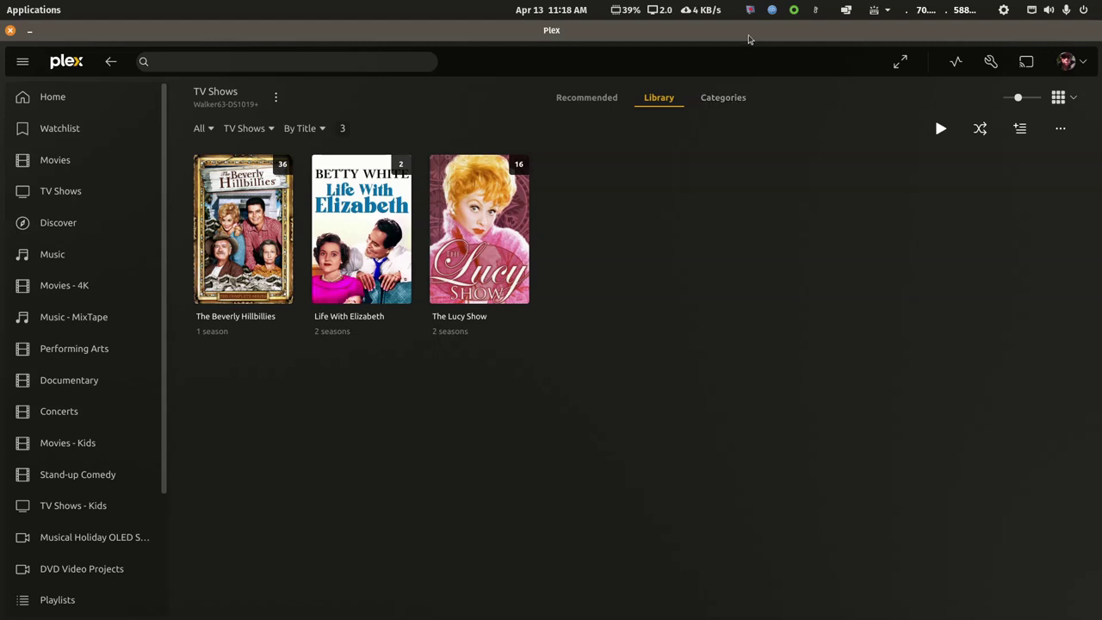
# - Move the Plex window off this screen and switch to the Files window showing the movie-libraries folder
pyautogui.moveTo(749, 39); pyautogui.dragTo(1101, 223)
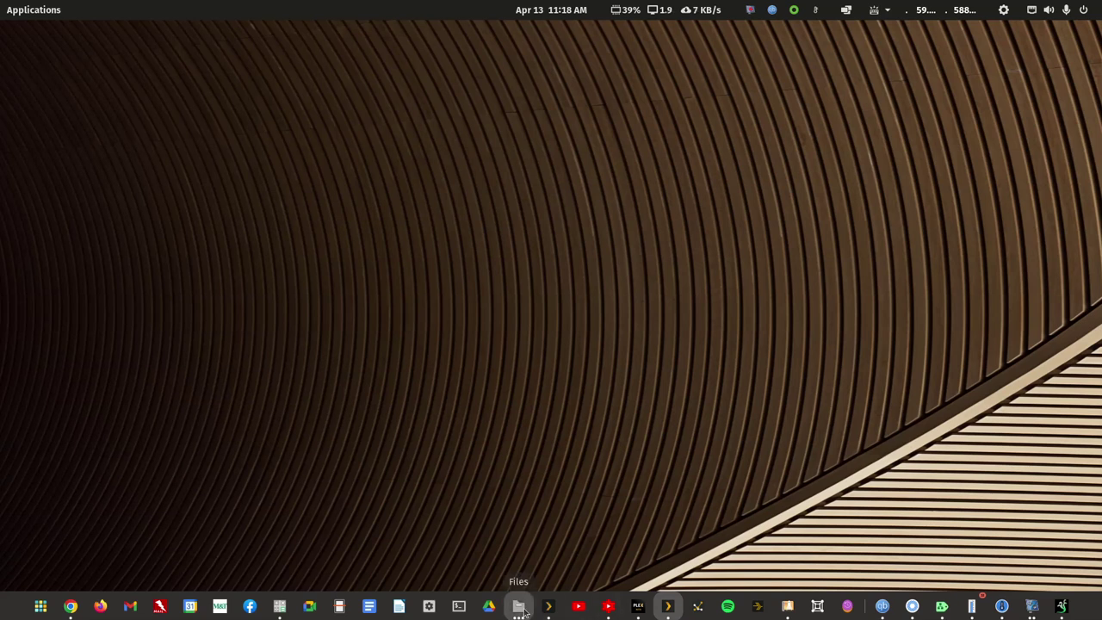
pyautogui.moveTo(522, 609)
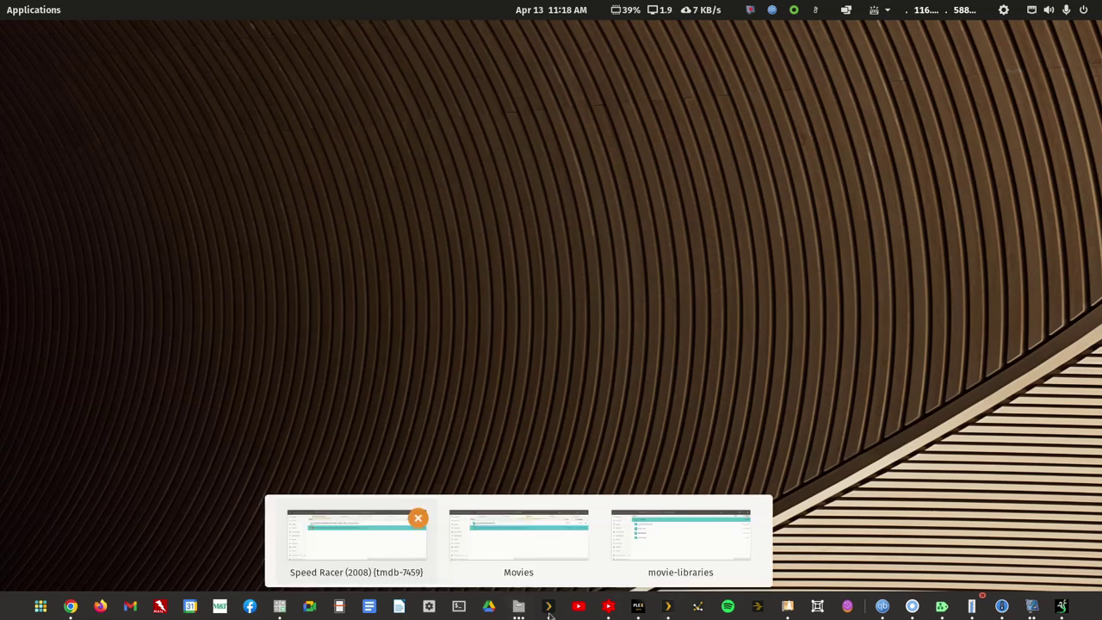
pyautogui.click(715, 550)
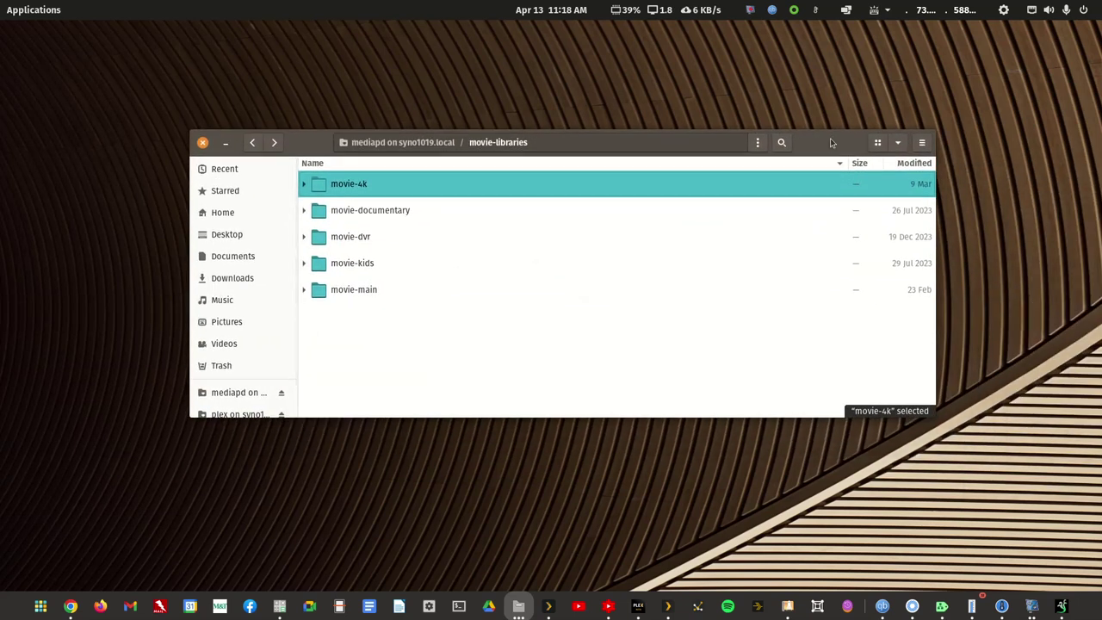
# - Browse from the server's shares through mediapd, movie-libraries and movie-main into The Hitch-Hiker (1953) movie folder
pyautogui.click(252, 142)
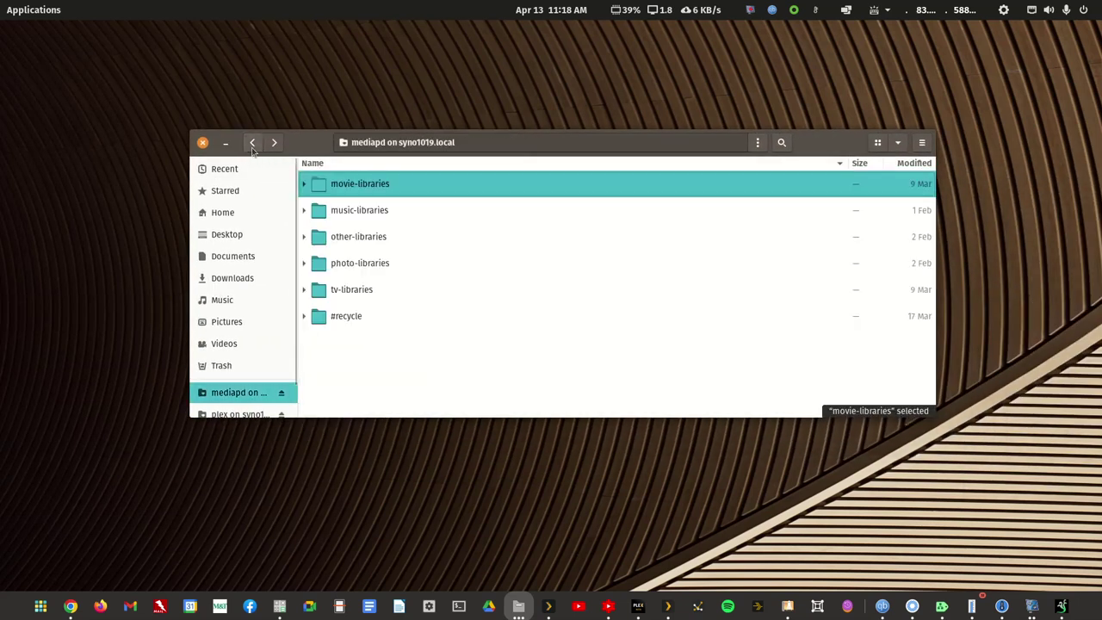
pyautogui.click(253, 143)
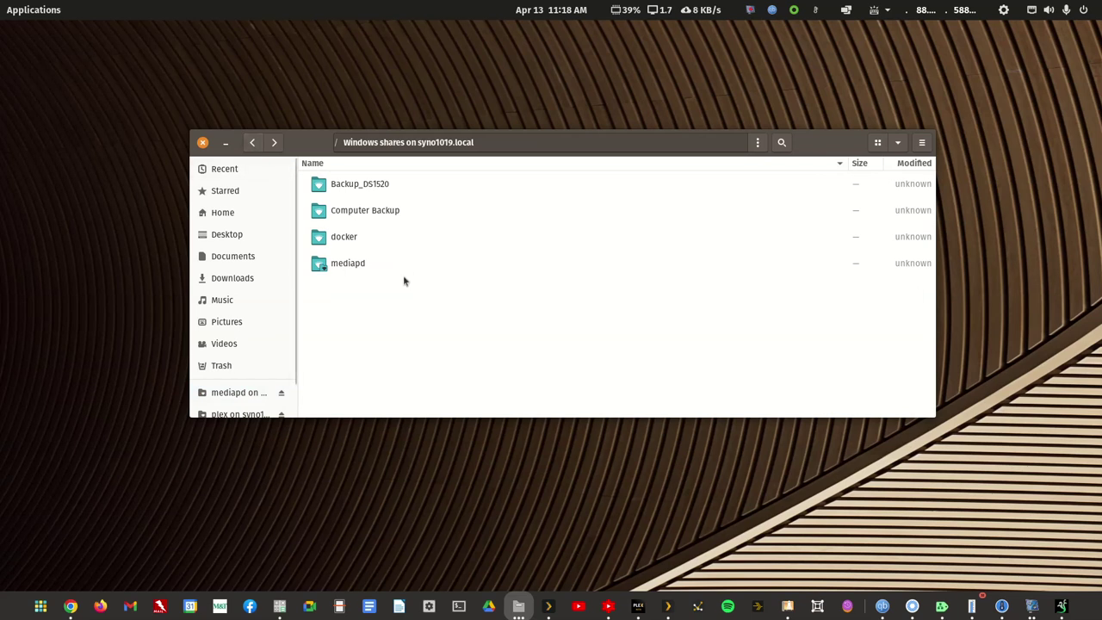
pyautogui.doubleClick(347, 266)
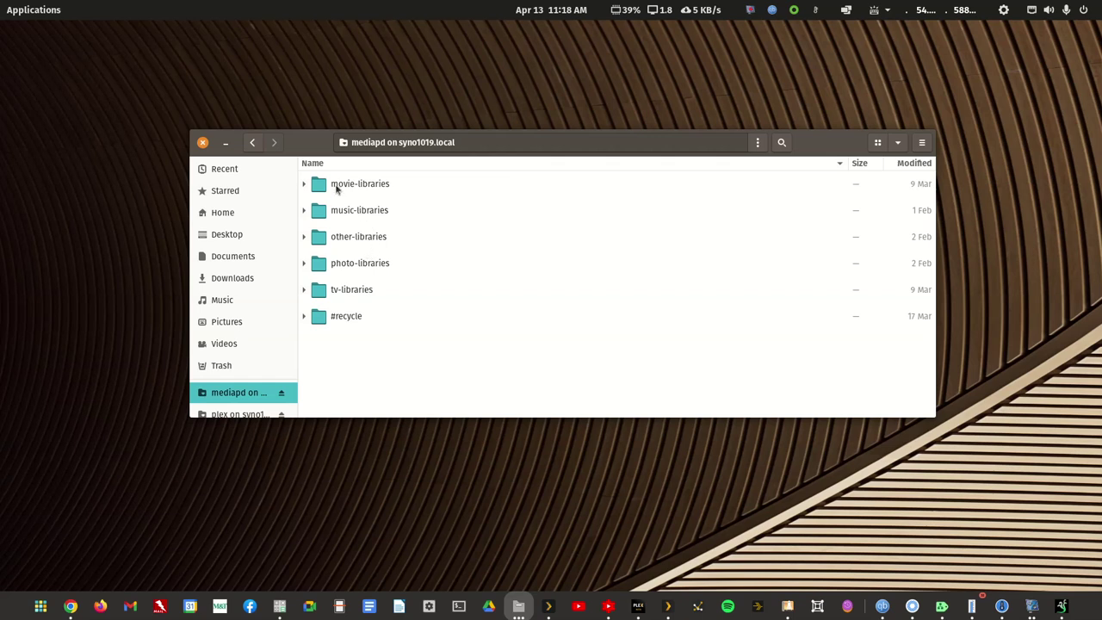
pyautogui.doubleClick(371, 188)
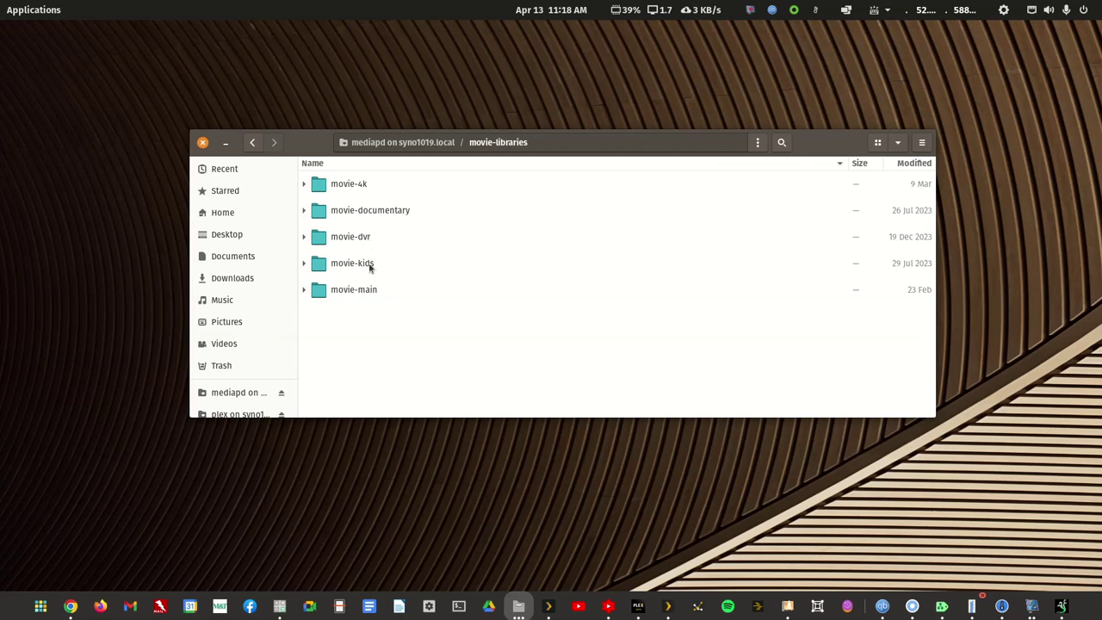
pyautogui.doubleClick(368, 291)
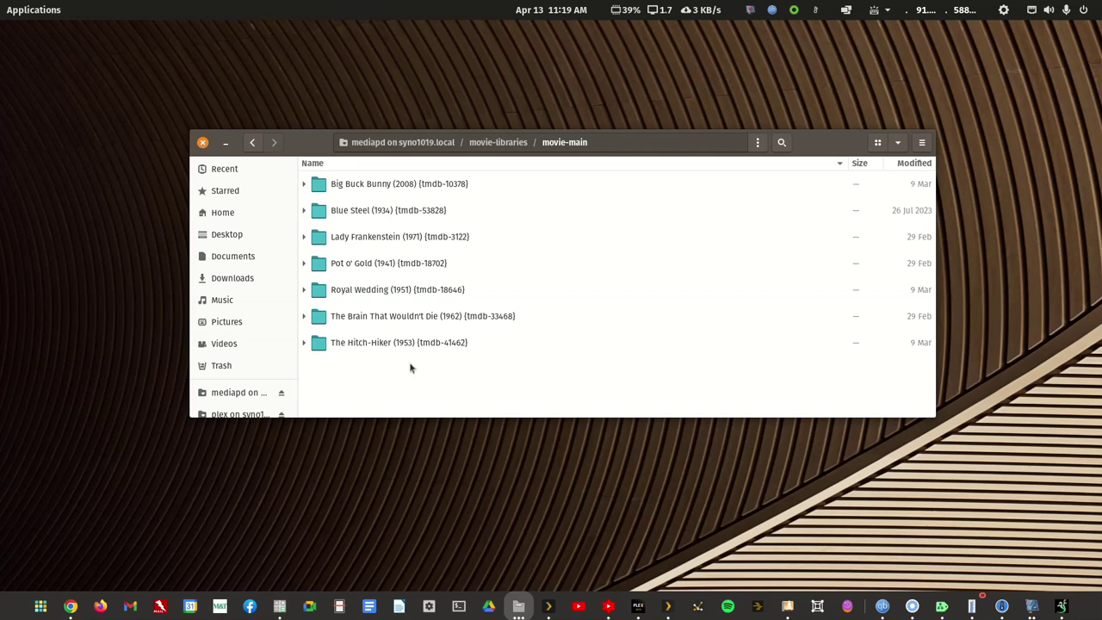
pyautogui.doubleClick(365, 346)
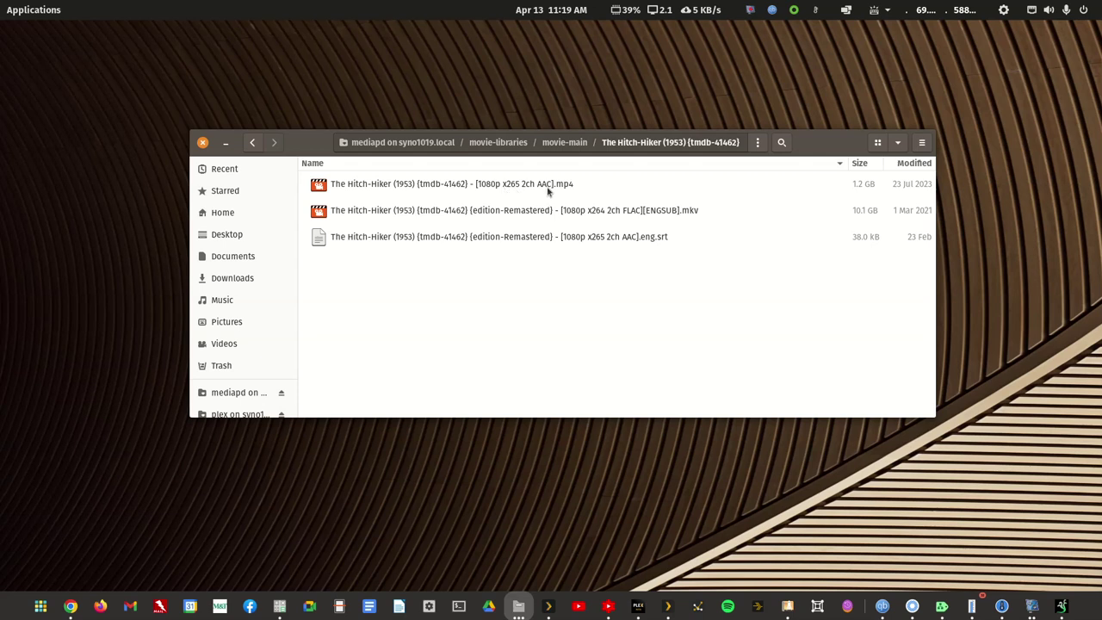
# - Examine the {edition-Remastered} tag of the Hitch-Hiker .mkv file by highlighting it in the rename dialog, then close the dialog
pyautogui.click(528, 215)
pyautogui.rightClick(528, 216)
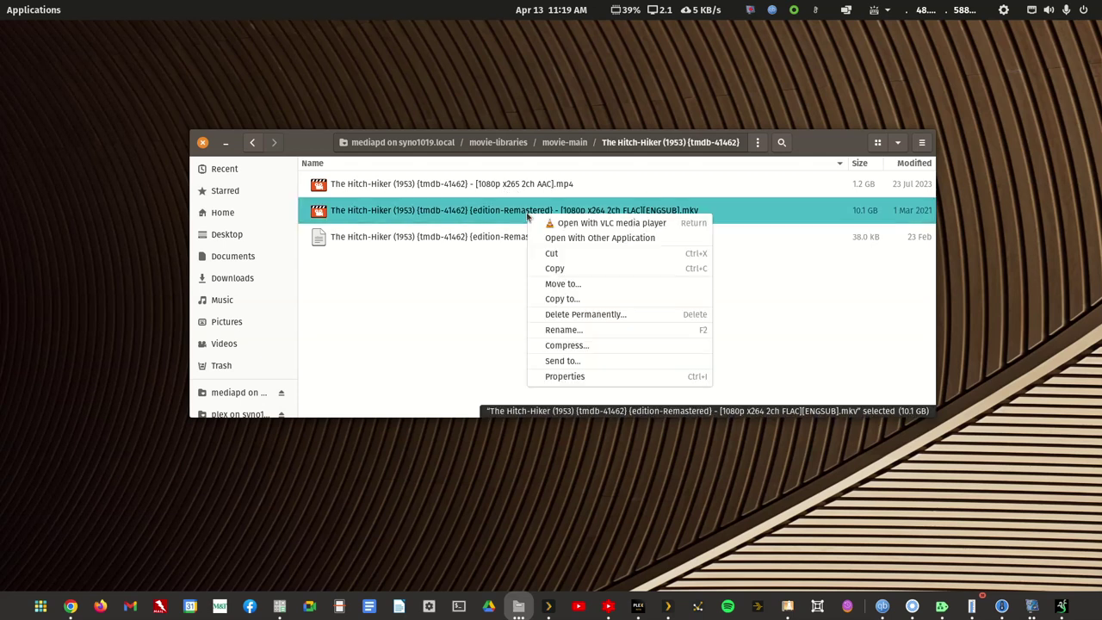
pyautogui.click(537, 334)
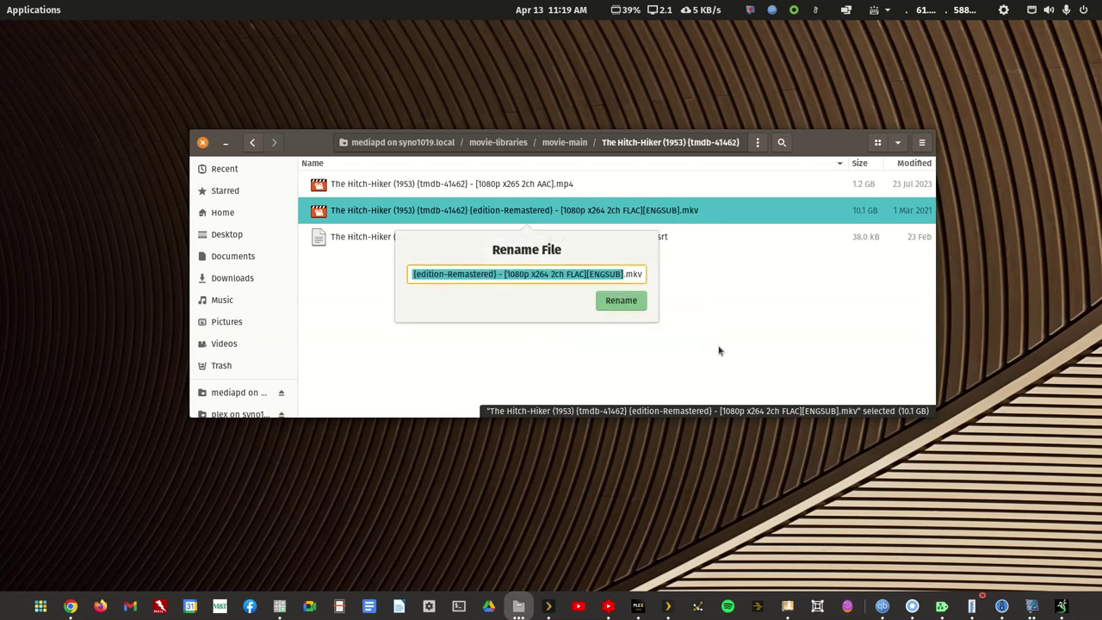
pyautogui.press('Right')
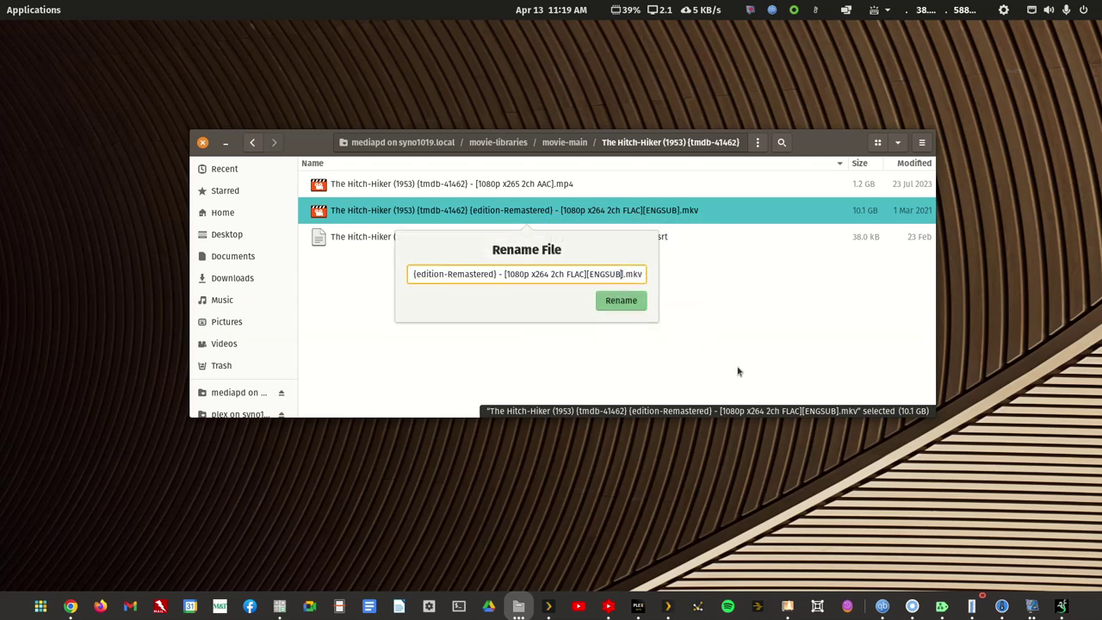
pyautogui.press('Left')
pyautogui.press('Left')
pyautogui.press('Left')
pyautogui.press('Left')
pyautogui.press('Left')
pyautogui.press('Left')
pyautogui.press('Left')
pyautogui.press('Left')
pyautogui.press('Left')
pyautogui.press('Left')
pyautogui.press('Left')
pyautogui.press('Left')
pyautogui.press('Left')
pyautogui.press('Left')
pyautogui.press('Left')
pyautogui.press('Left')
pyautogui.hotkey('shift', 'Left')
pyautogui.hotkey('shift', 'Left')
pyautogui.hotkey('shift', 'Left')
pyautogui.hotkey('shift', 'Left')
pyautogui.hotkey('shift', 'Left')
pyautogui.hotkey('shift', 'Left')
pyautogui.hotkey('shift', 'Left')
pyautogui.hotkey('shift', 'Left')
pyautogui.hotkey('shift', 'Left')
pyautogui.hotkey('shift', 'Left')
pyautogui.hotkey('shift', 'Left')
pyautogui.hotkey('shift', 'Left')
pyautogui.hotkey('shift', 'Left')
pyautogui.hotkey('shift', 'Left')
pyautogui.hotkey('shift', 'Left')
pyautogui.hotkey('shift', 'Left')
pyautogui.hotkey('shift', 'Left')
pyautogui.hotkey('shift', 'Left')
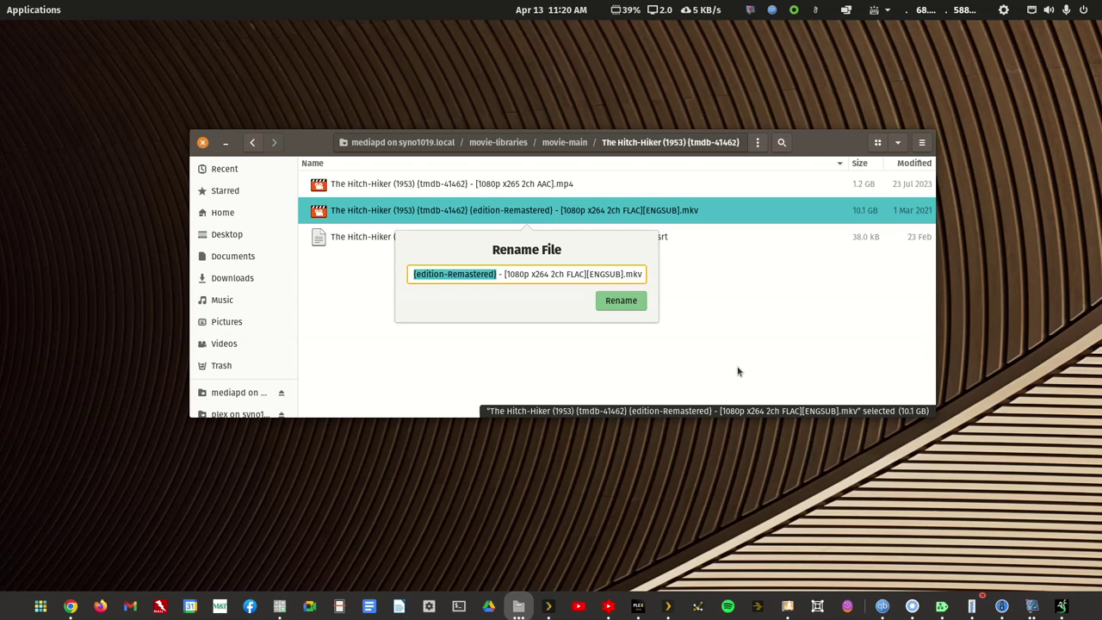
pyautogui.press('Right')
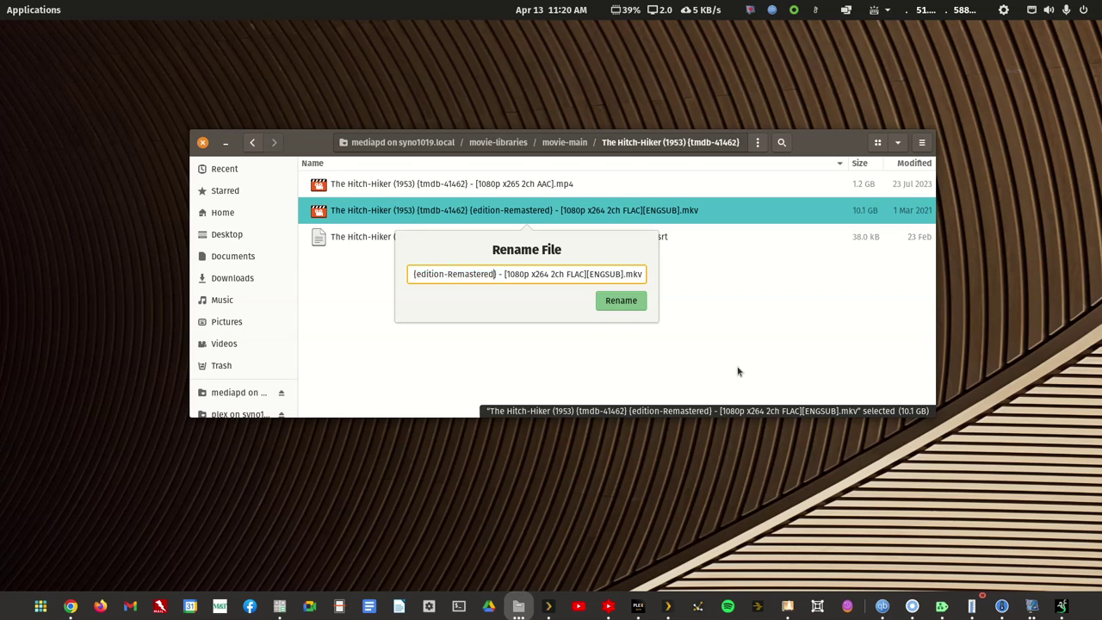
pyautogui.hotkey('shift', 'Left')
pyautogui.hotkey('shift', 'Left')
pyautogui.hotkey('shift', 'Left')
pyautogui.hotkey('shift', 'Left')
pyautogui.hotkey('shift', 'Left')
pyautogui.hotkey('shift', 'Left')
pyautogui.hotkey('shift', 'Left')
pyautogui.hotkey('shift', 'Left')
pyautogui.hotkey('shift', 'Left')
pyautogui.hotkey('shift', 'Left')
pyautogui.hotkey('shift', 'Left')
pyautogui.hotkey('shift', 'Left')
pyautogui.press('Right')
pyautogui.press('Return')
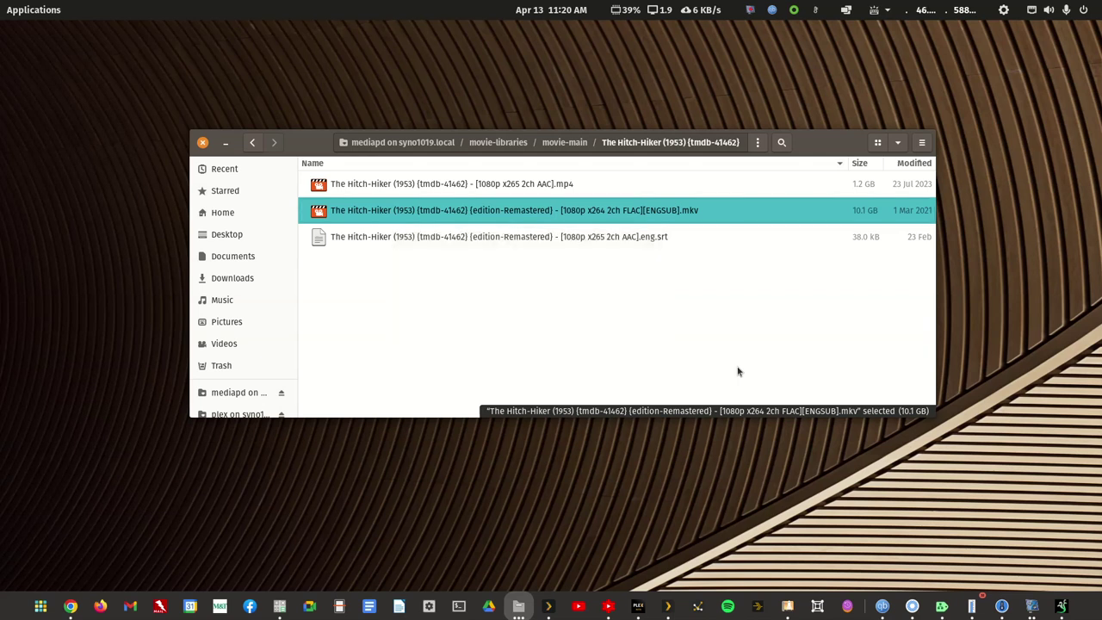
# - Open the Plex Multiple Editions – Movies support article and examine the file naming examples under Specifying Edition Information
pyautogui.click(47, 12)
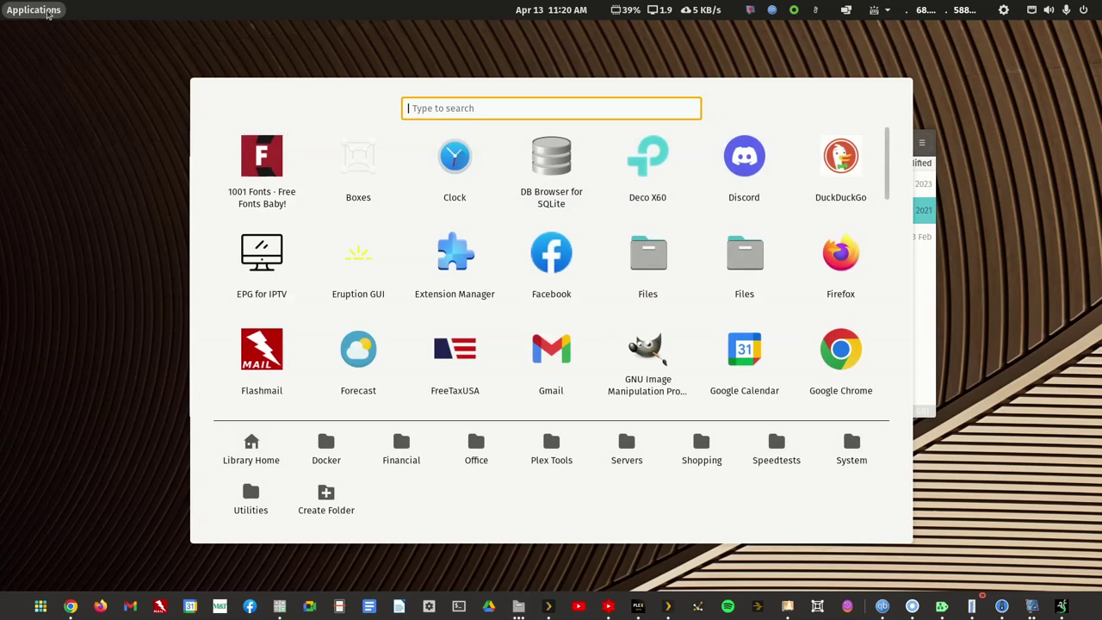
pyautogui.write('edi')
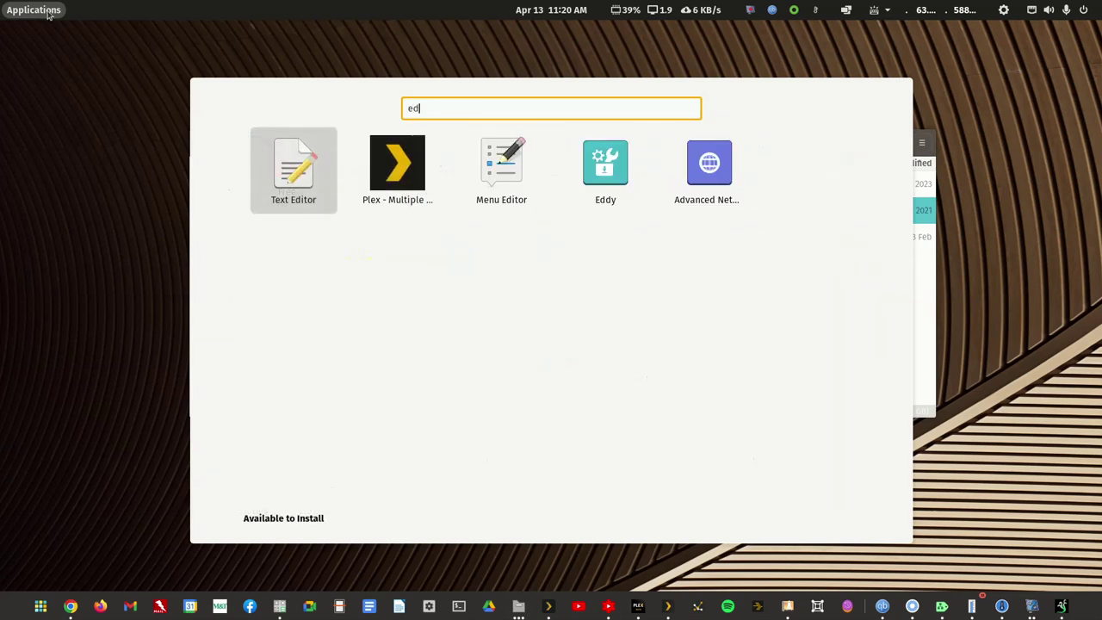
pyautogui.click(398, 163)
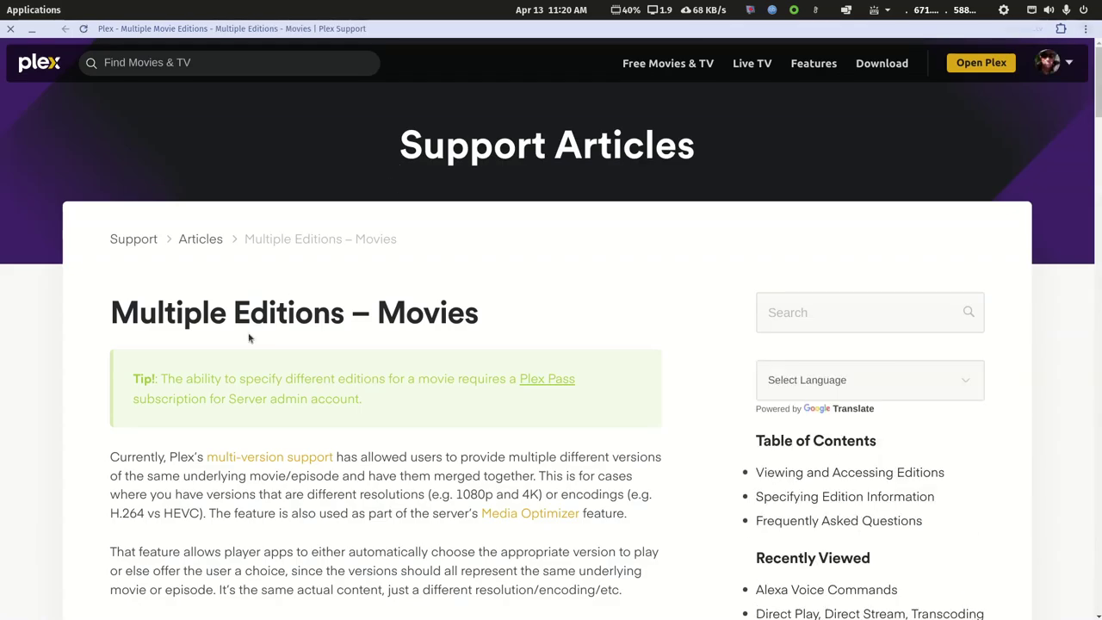
pyautogui.scroll(-5, 280, 336)
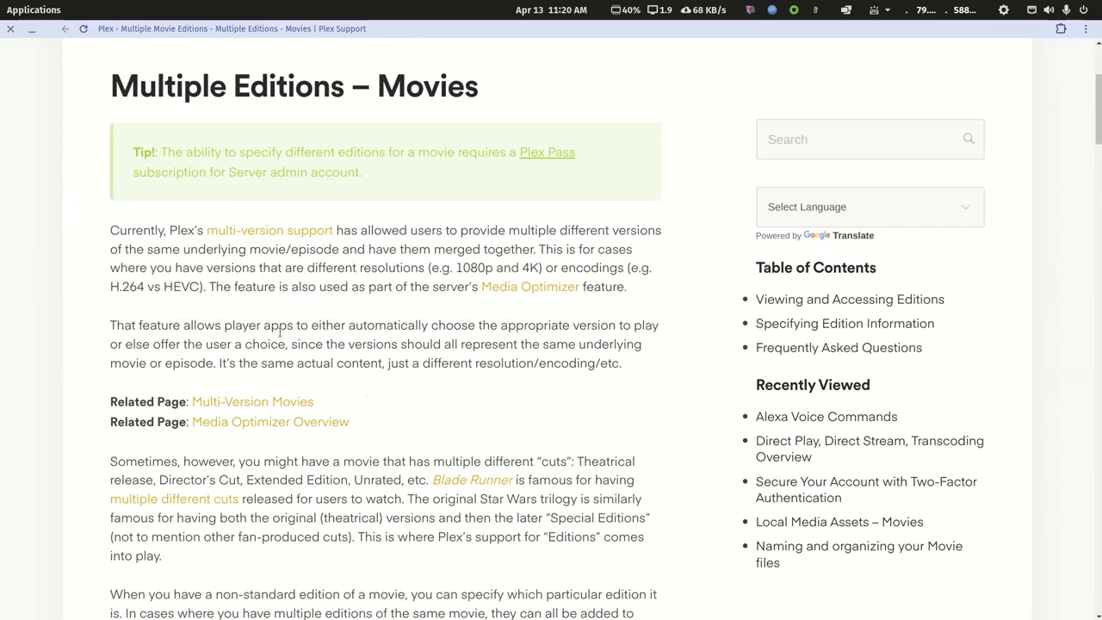
pyautogui.scroll(-9, 281, 336)
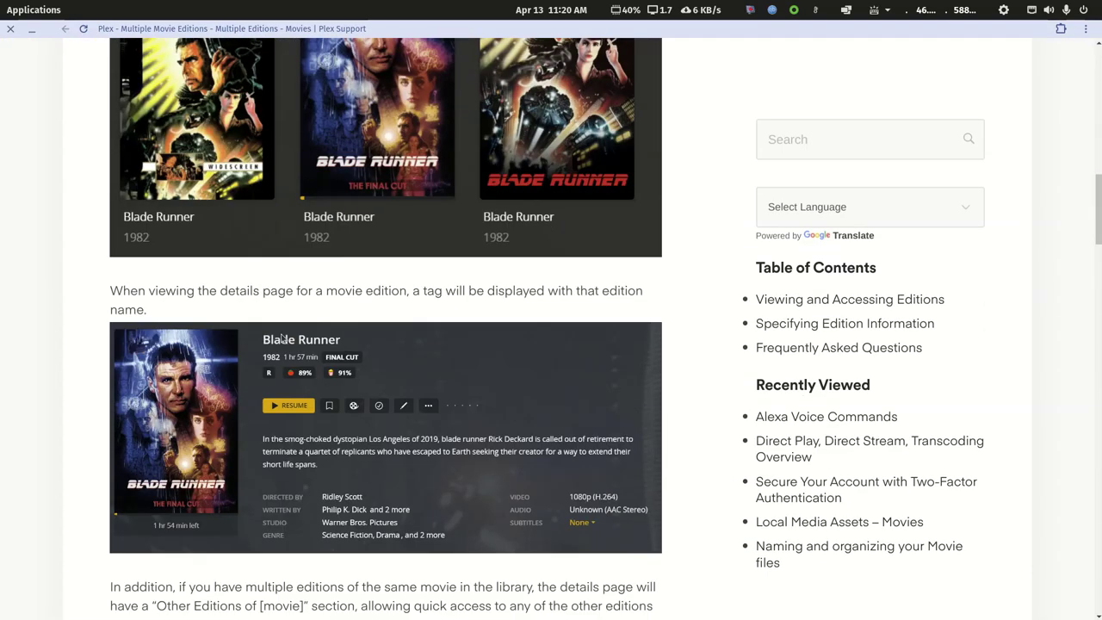
pyautogui.scroll(-13, 280, 337)
pyautogui.scroll(4, 281, 335)
pyautogui.scroll(-1, 281, 335)
pyautogui.scroll(1, 369, 362)
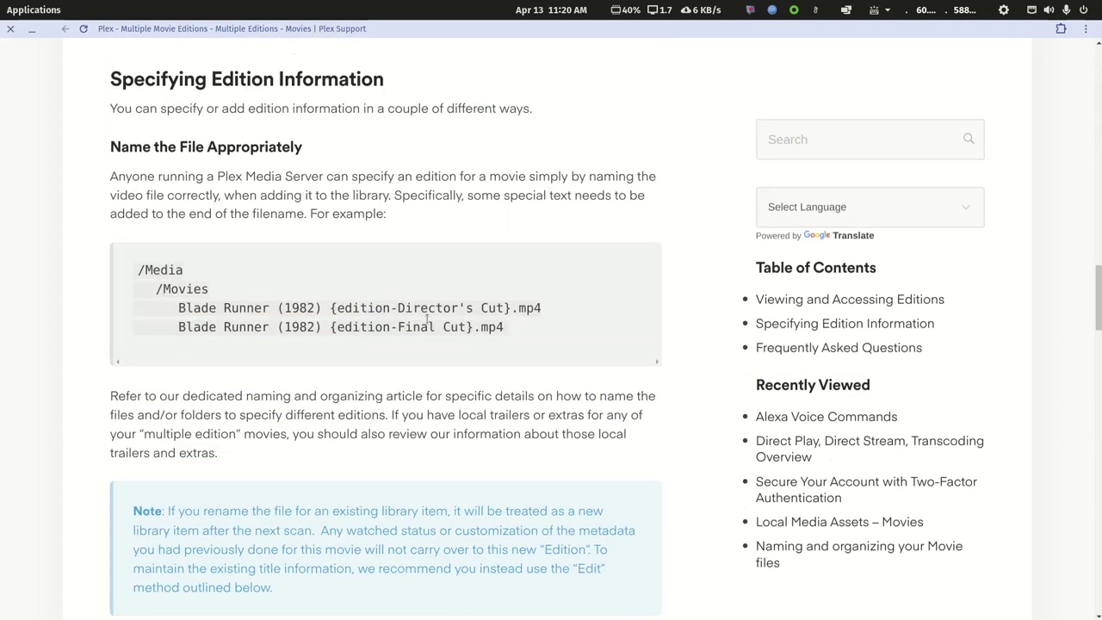
# - Compare the article's edition file-naming method with its example of setting the Edition field in the Edit Blade Runner dialog
pyautogui.scroll(-5, 345, 314)
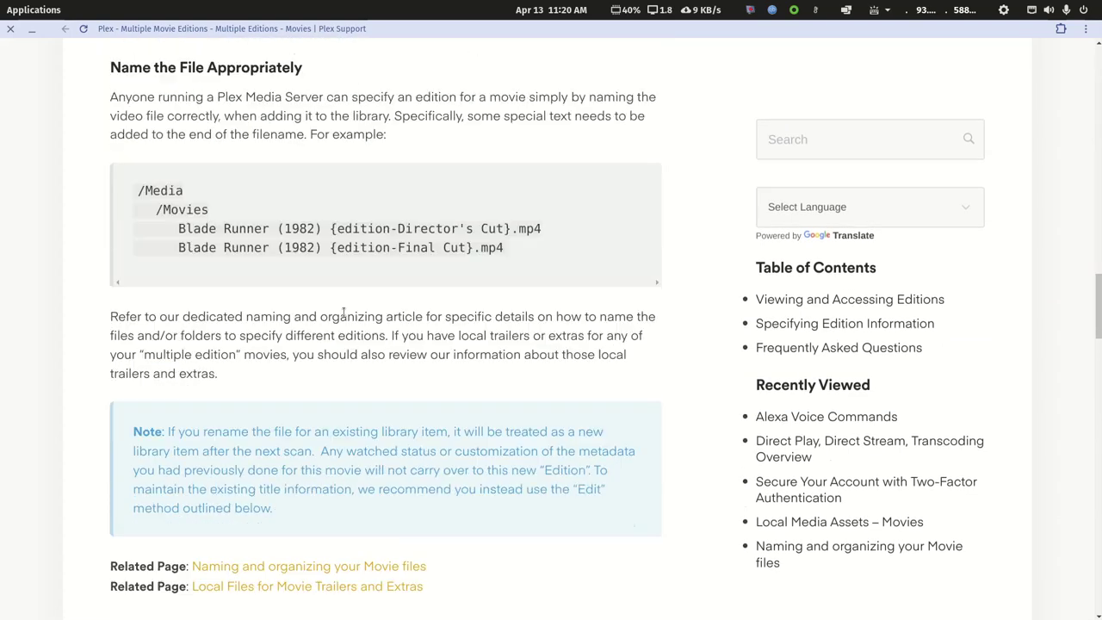
pyautogui.scroll(-3, 341, 314)
pyautogui.scroll(-1, 356, 378)
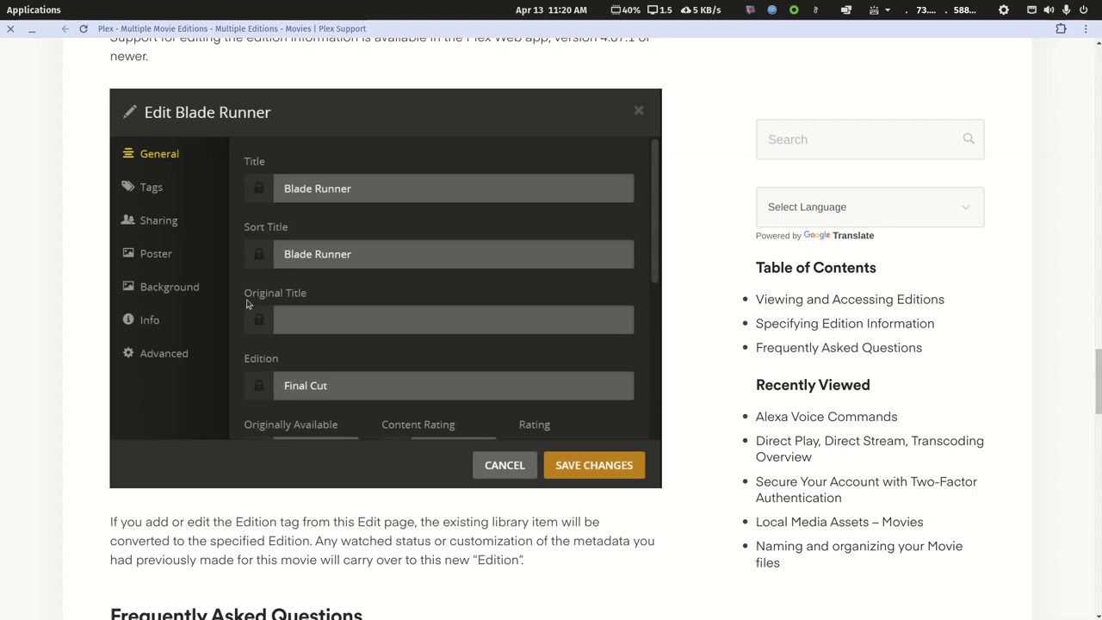
pyautogui.scroll(8, 323, 301)
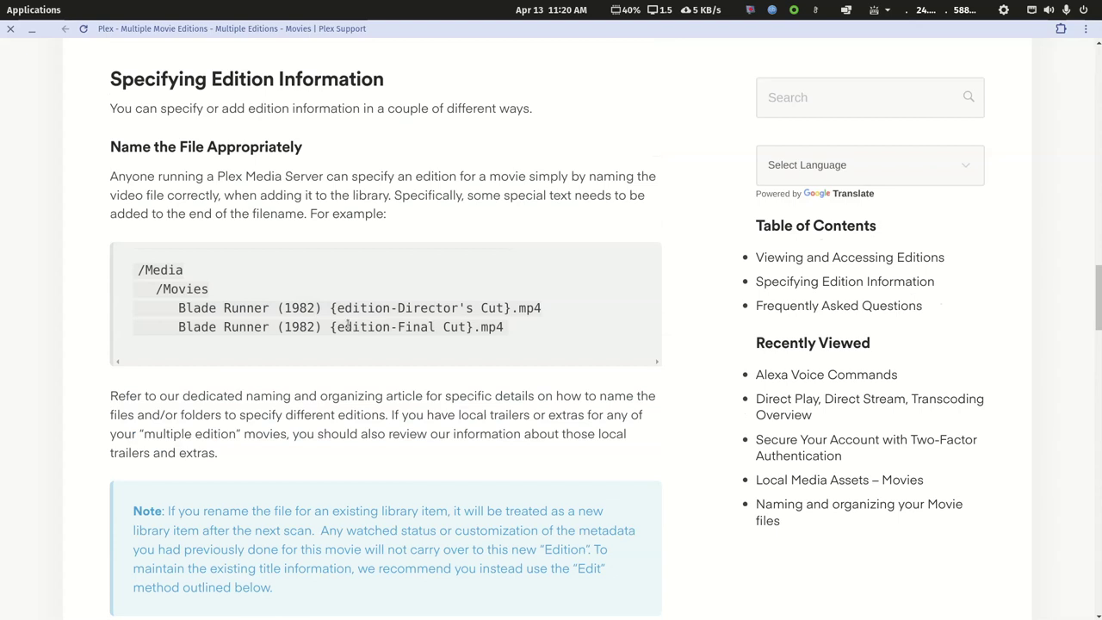
pyautogui.scroll(-1, 379, 334)
pyautogui.scroll(-9, 379, 335)
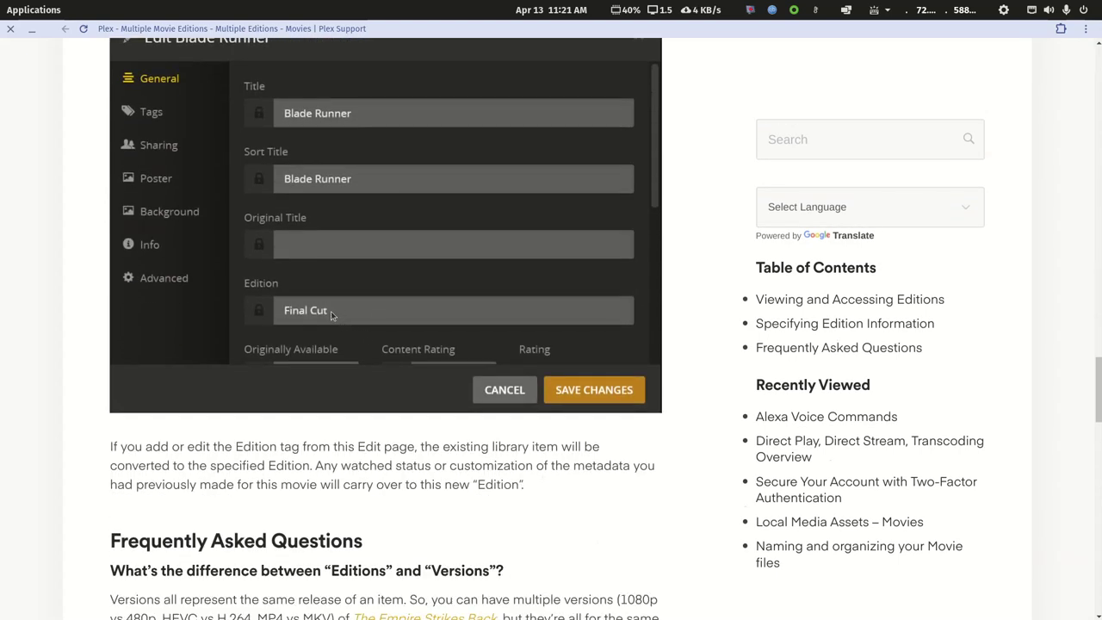
pyautogui.scroll(10, 330, 311)
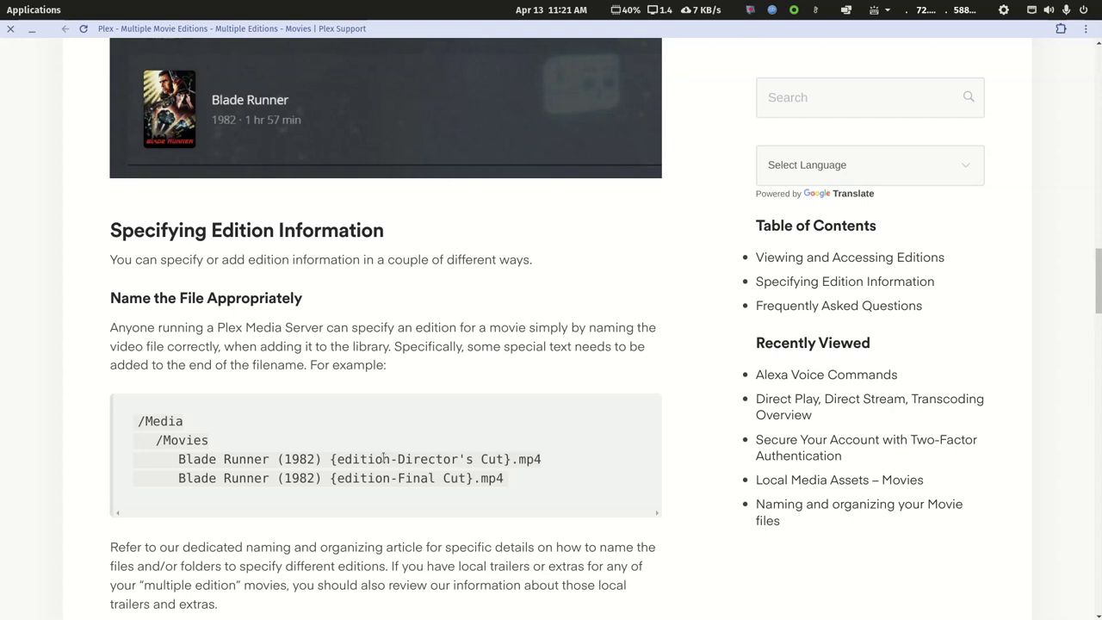
pyautogui.scroll(5, 379, 458)
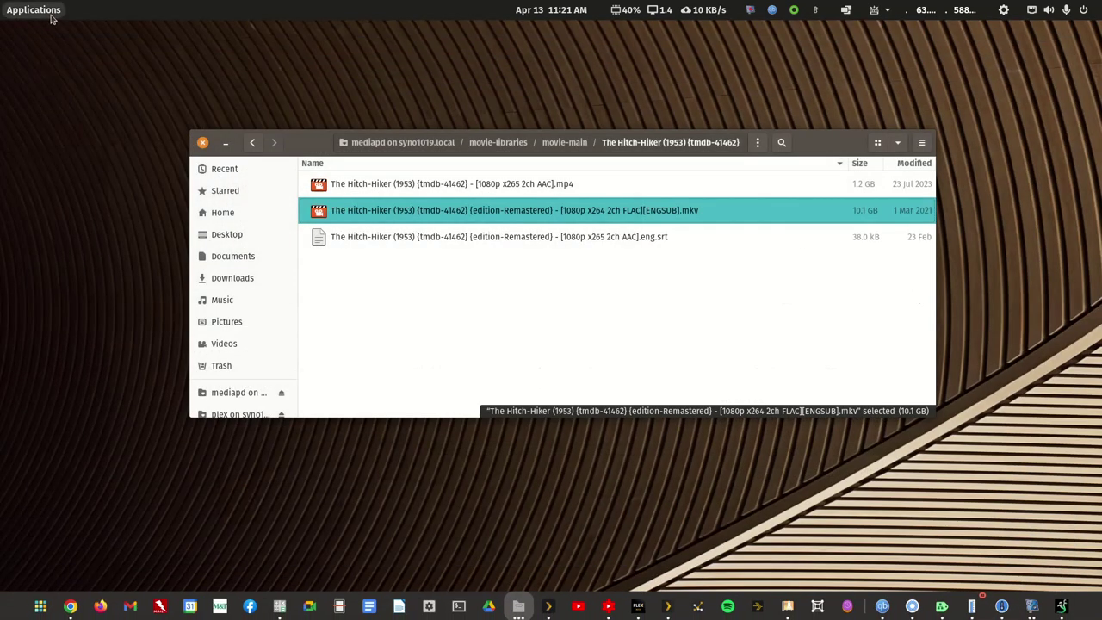
# - Open the Plex Multi-Version Movies support article from the installed applications and maximize its window on this screen
pyautogui.click(52, 17)
pyautogui.write('ver')
pyautogui.click(556, 158)
pyautogui.moveTo(1101, 55); pyautogui.dragTo(334, 53)
pyautogui.doubleClick(334, 53)
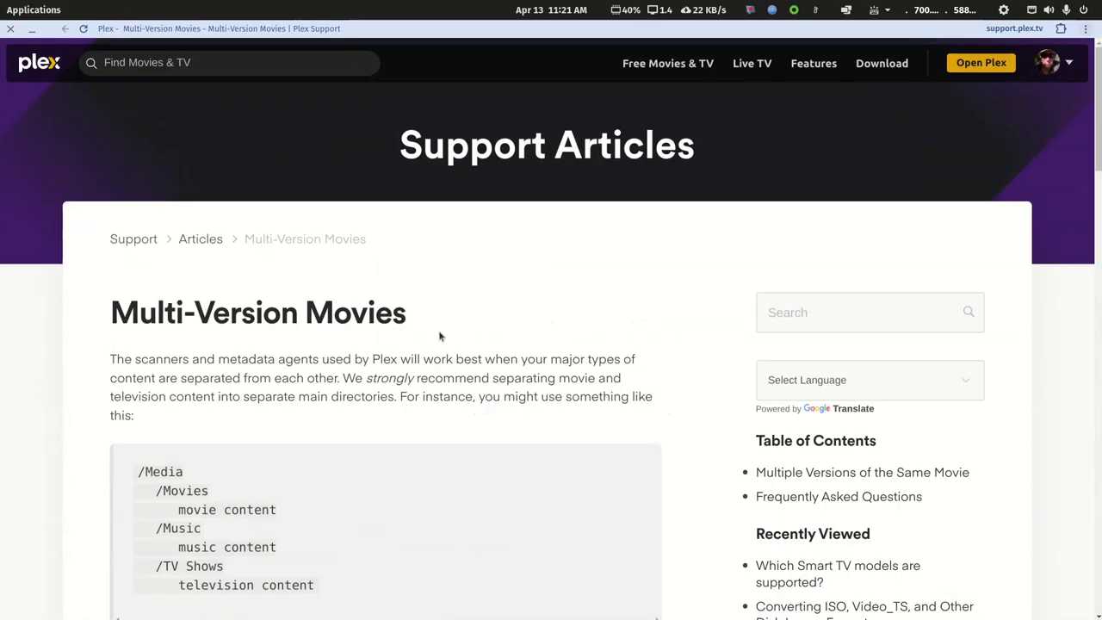
# - Examine the Pulp Fiction (1994) version naming example, highlighting the shared title and year and the 1080p suffix
pyautogui.scroll(-4, 439, 335)
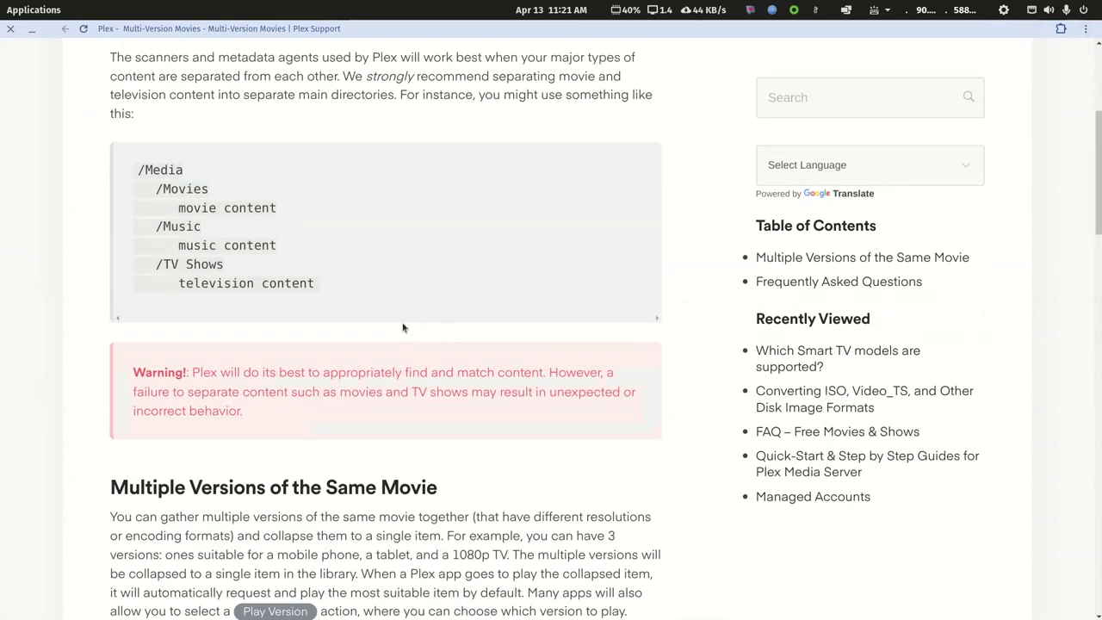
pyautogui.scroll(-7, 403, 327)
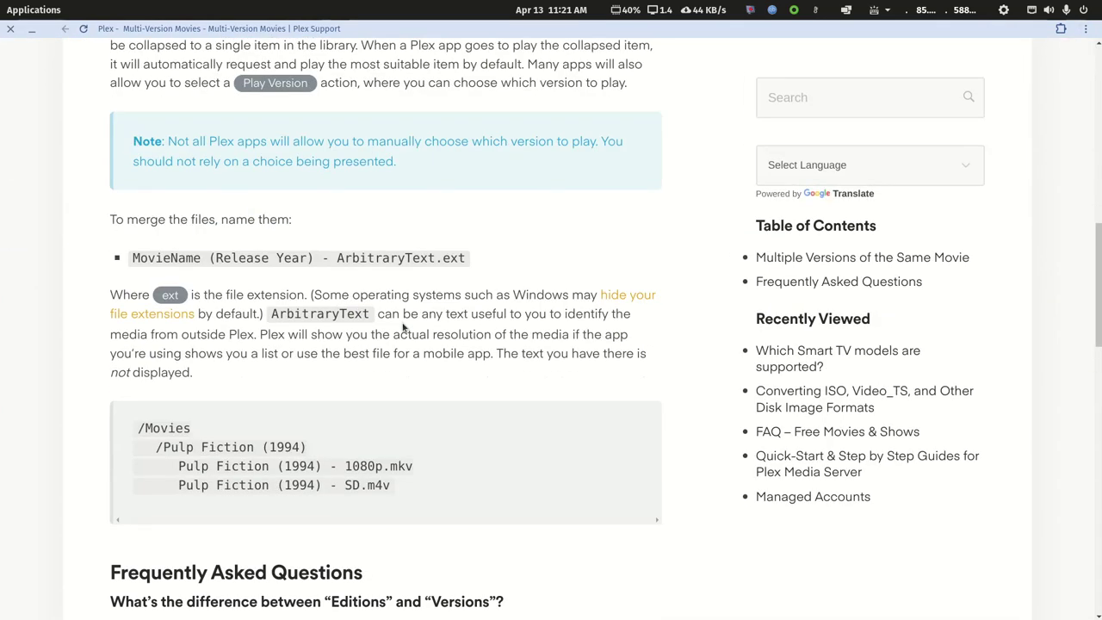
pyautogui.scroll(-3, 402, 327)
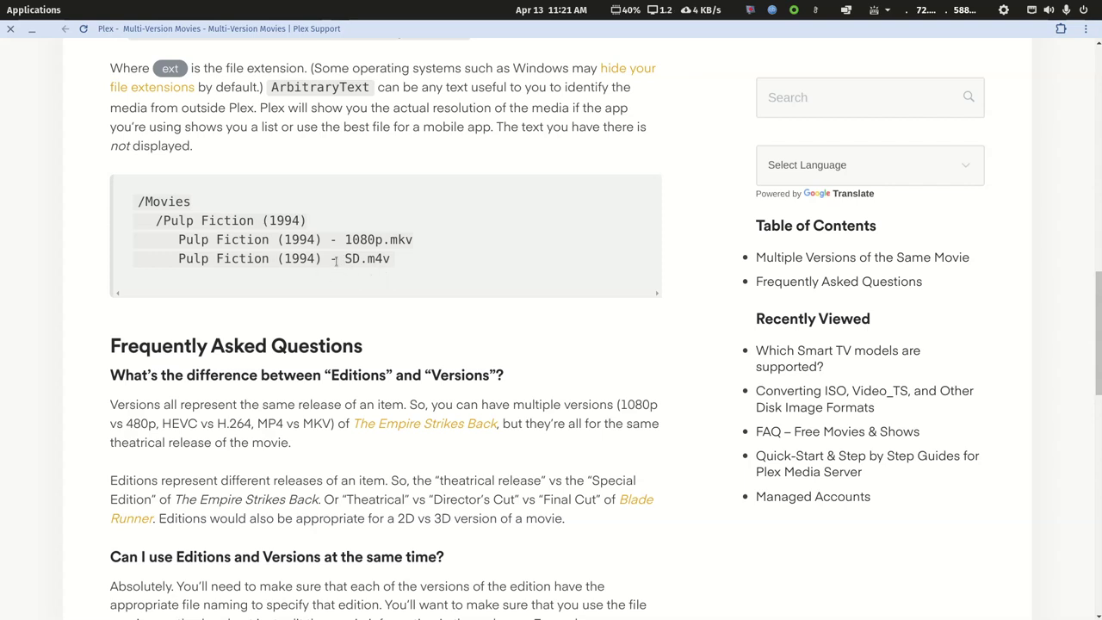
pyautogui.moveTo(322, 261); pyautogui.dragTo(177, 261)
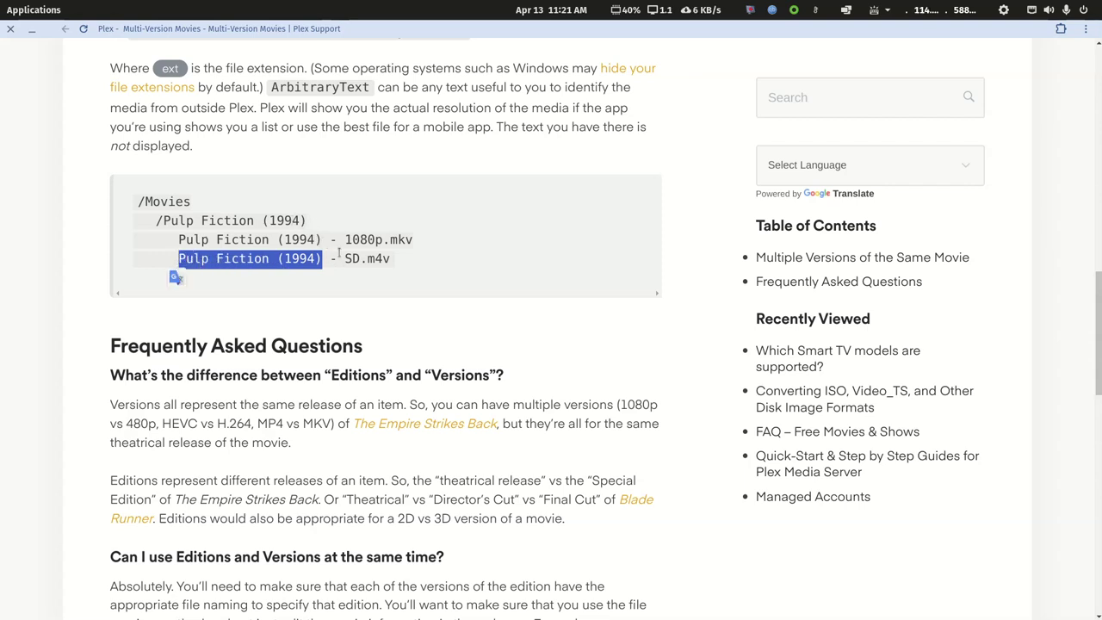
pyautogui.click(330, 276)
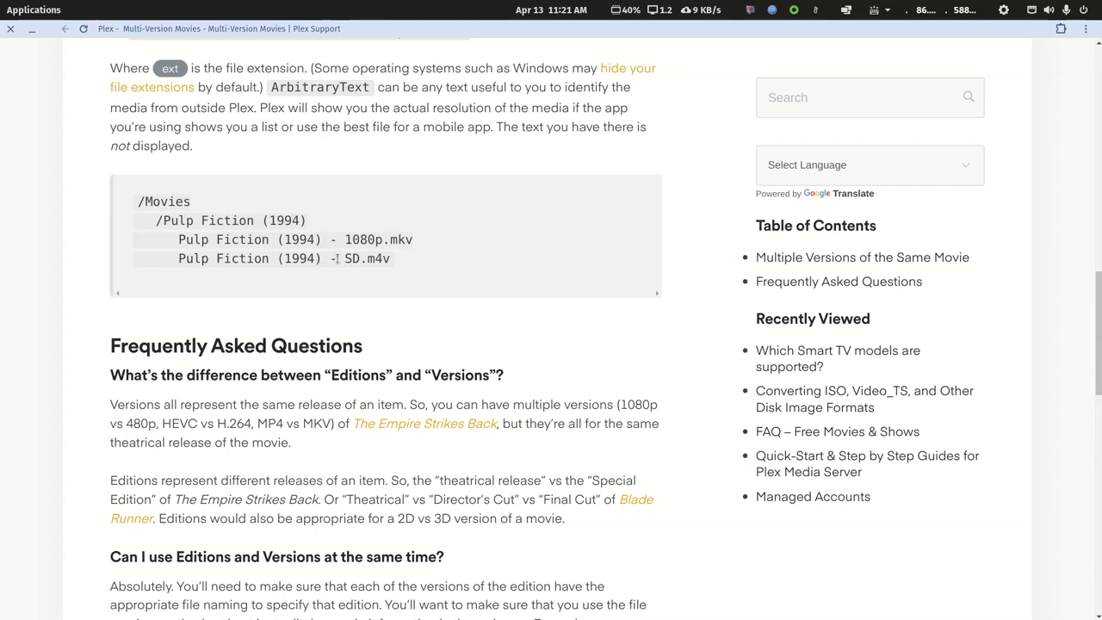
pyautogui.moveTo(344, 258); pyautogui.dragTo(383, 240)
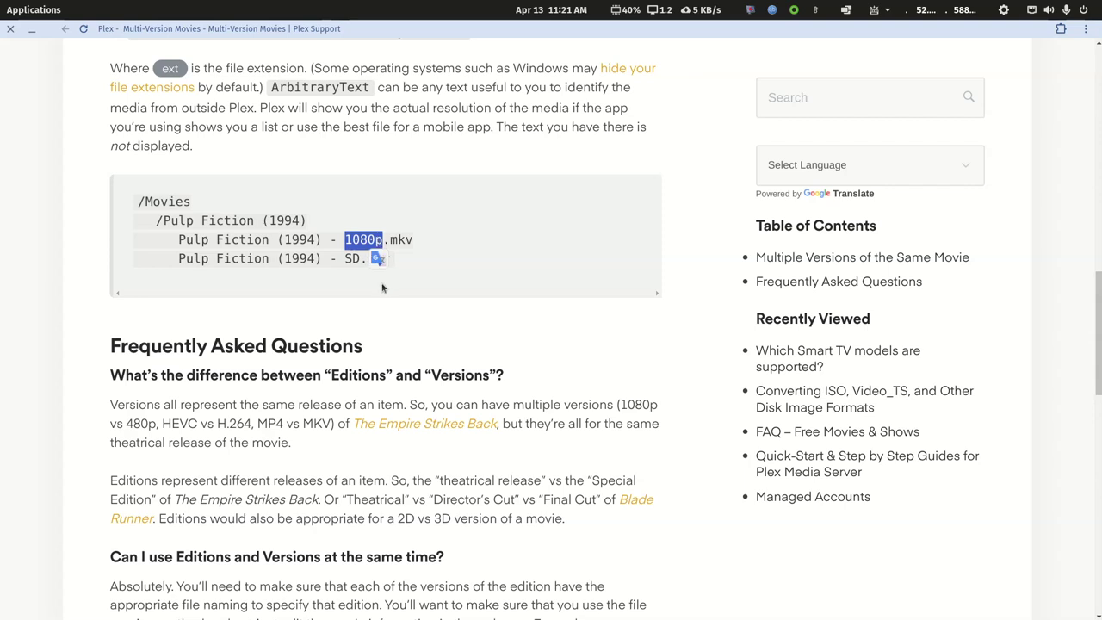
# - Examine the Blade Runner example combining editions and versions, highlighting the separator after the year and the edition tag
pyautogui.scroll(-6, 354, 280)
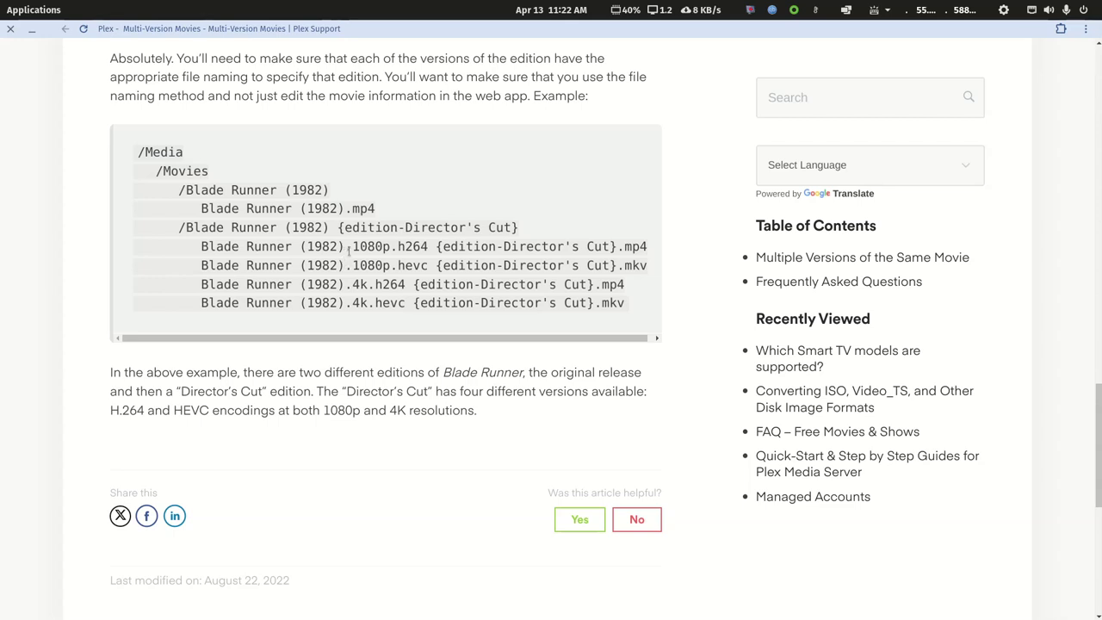
pyautogui.moveTo(342, 248); pyautogui.dragTo(351, 248)
pyautogui.moveTo(343, 267); pyautogui.dragTo(350, 266)
pyautogui.click(349, 267)
pyautogui.doubleClick(348, 267)
pyautogui.click(455, 296)
pyautogui.moveTo(415, 308); pyautogui.dragTo(504, 315)
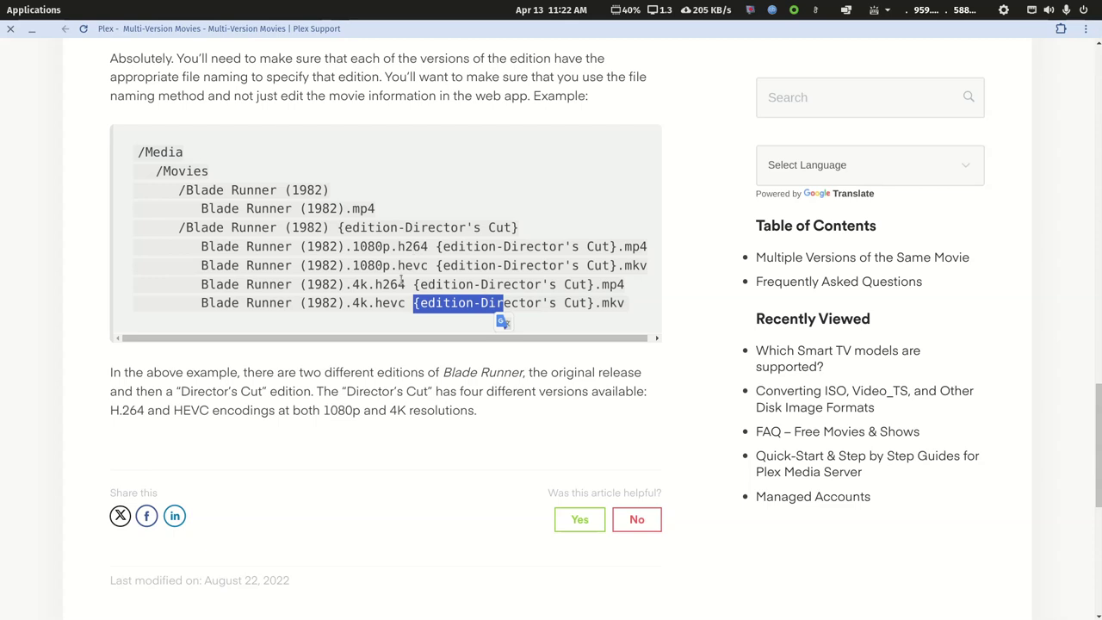
# - Highlight the .1080p.h264 and .1080p.hevc version text and the {edition-Director's Cut} tag in the Blade Runner file names
pyautogui.scroll(1, 471, 293)
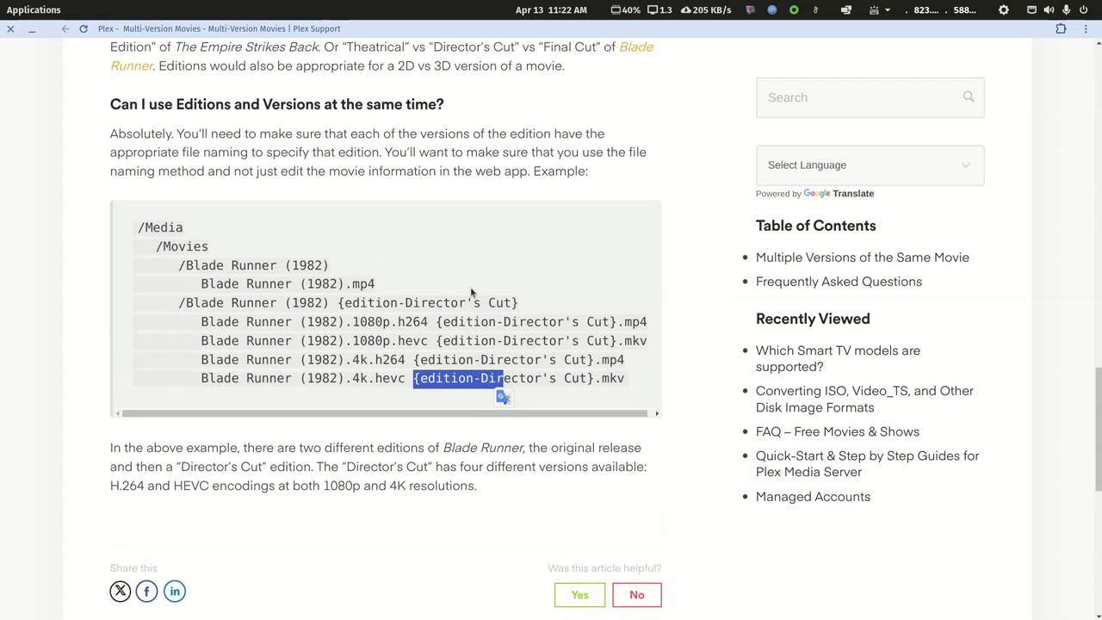
pyautogui.click(485, 320)
pyautogui.moveTo(345, 320); pyautogui.dragTo(430, 323)
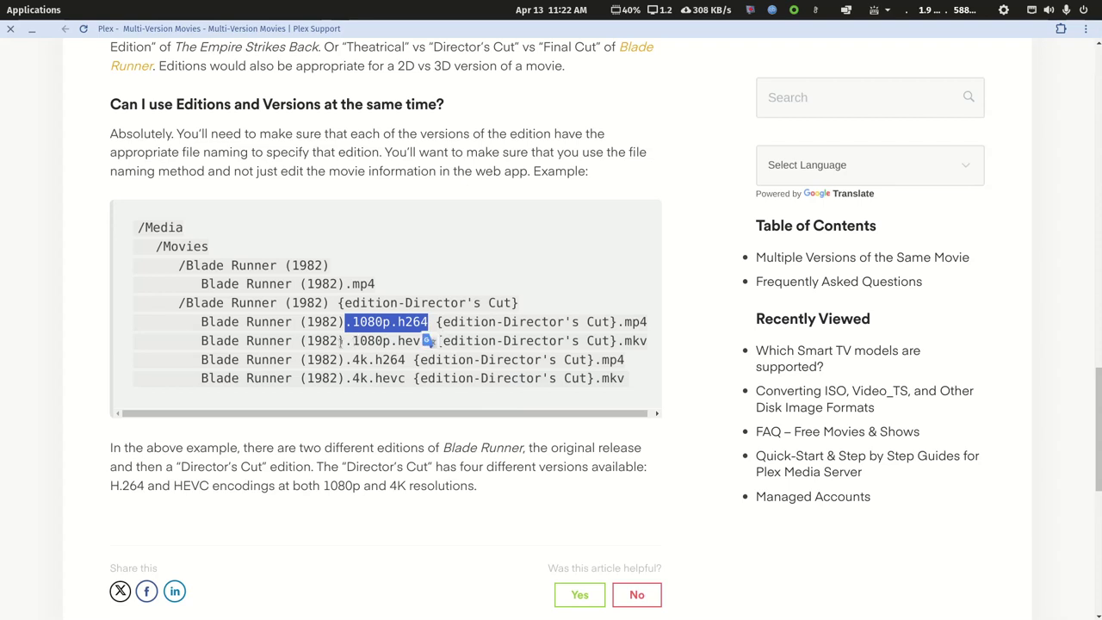
pyautogui.moveTo(347, 341); pyautogui.dragTo(435, 342)
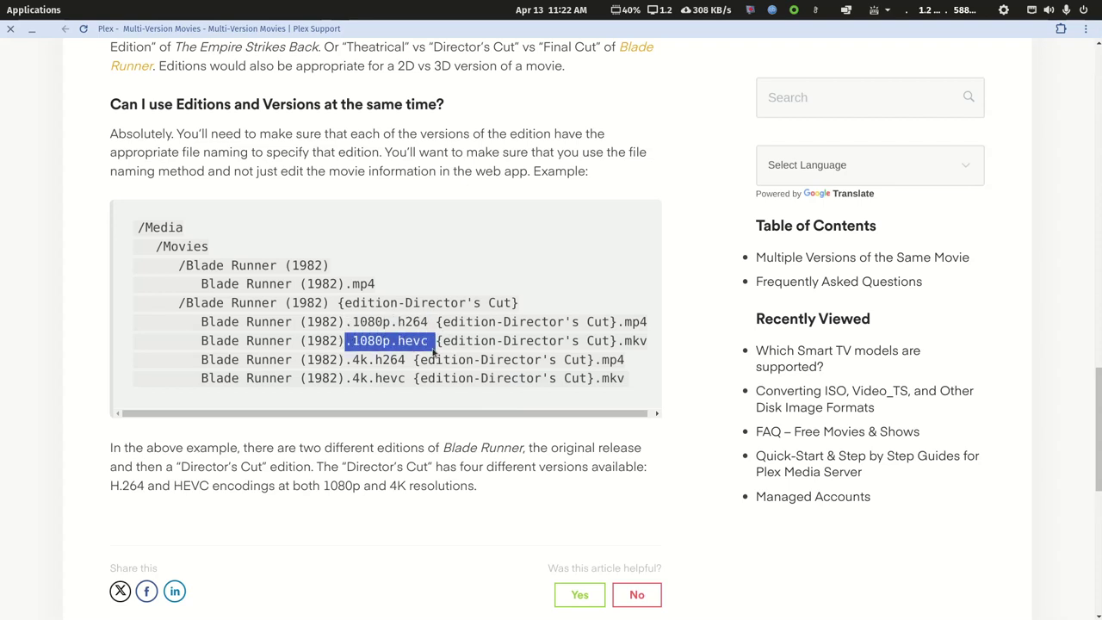
pyautogui.moveTo(351, 361); pyautogui.dragTo(592, 378)
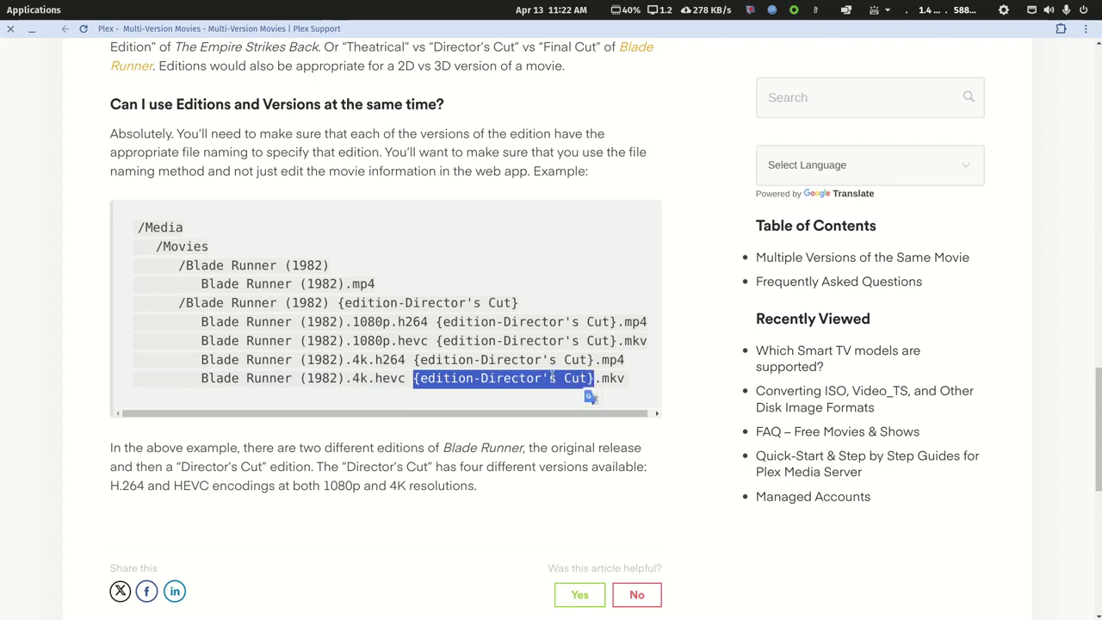
pyautogui.scroll(5, 293, 216)
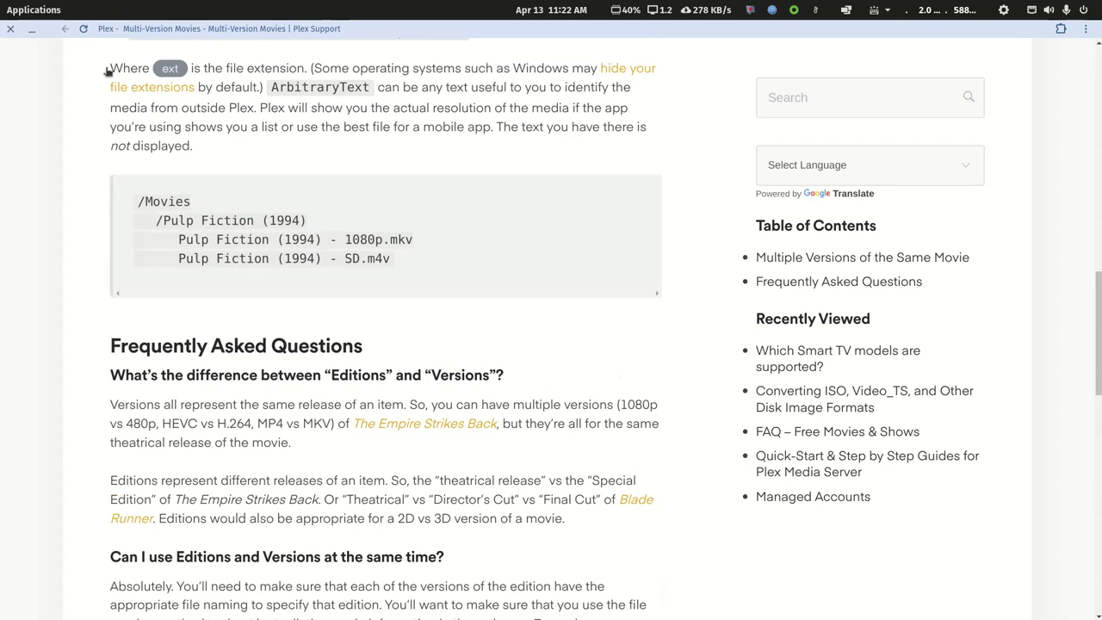
# - Close the support article and switch to the Plex HTPC window, moving it onto this screen and maximizing it
pyautogui.click(9, 30)
pyautogui.click(477, 331)
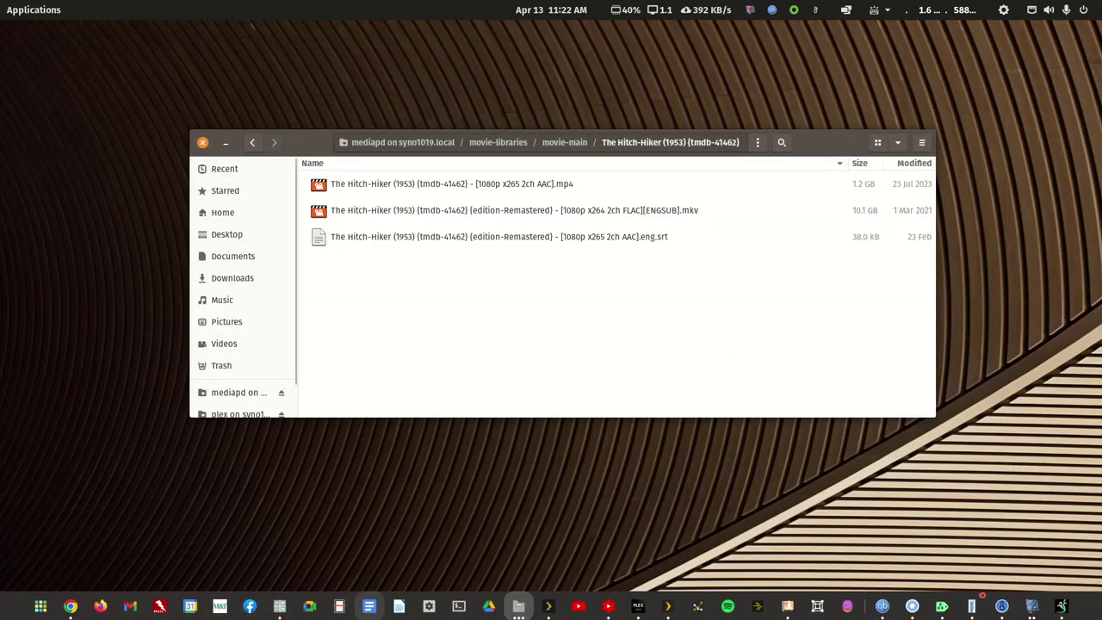
pyautogui.click(547, 607)
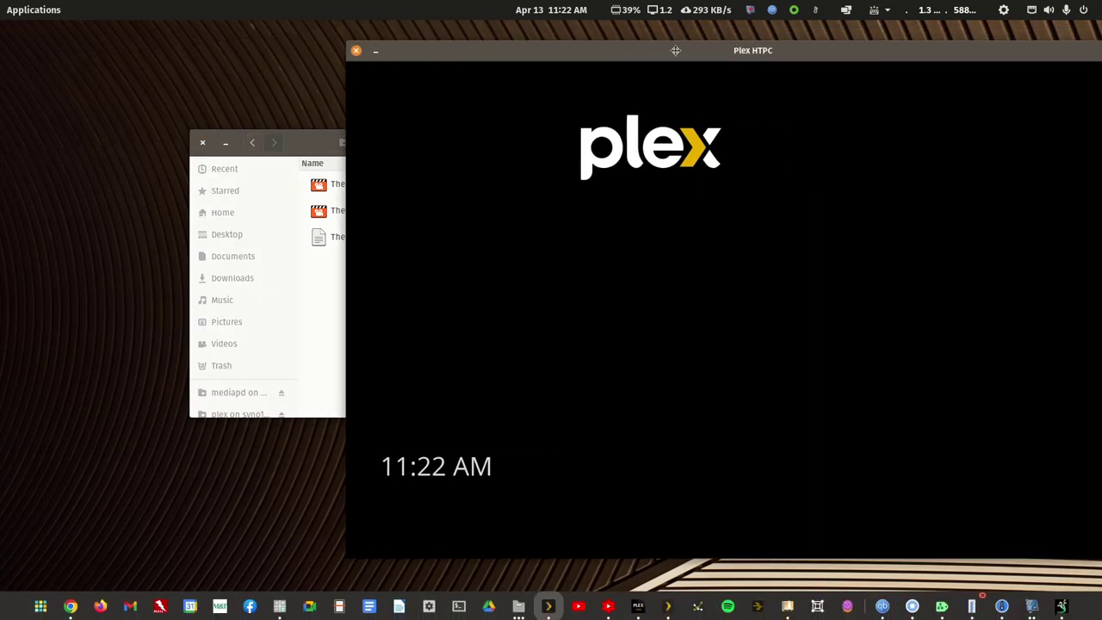
pyautogui.moveTo(719, 48); pyautogui.dragTo(504, 37)
pyautogui.doubleClick(505, 37)
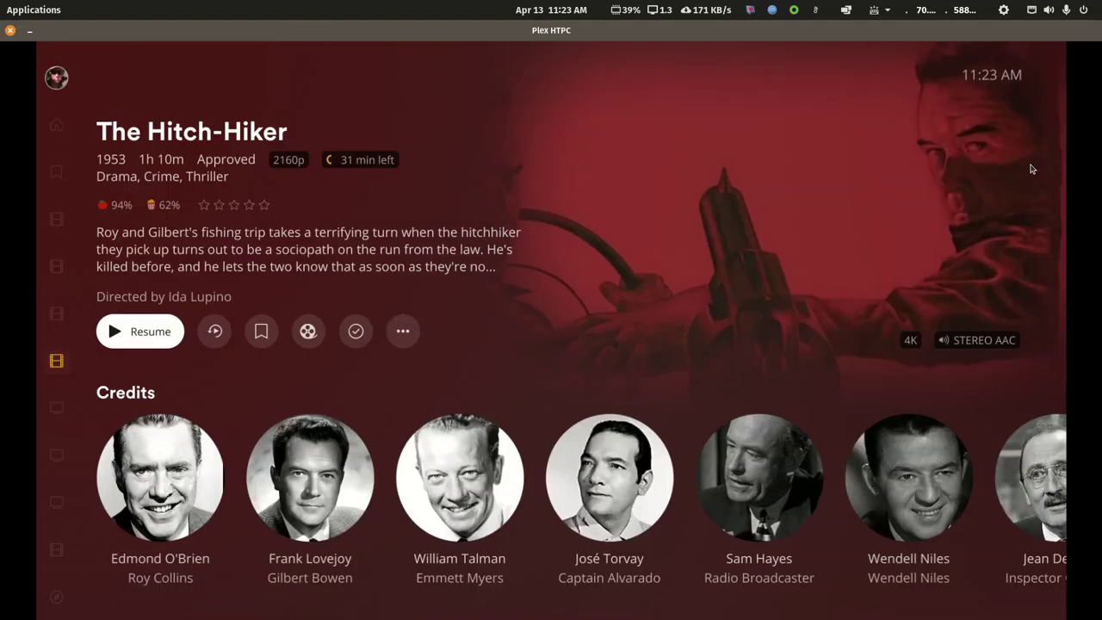
# - Leave the 4K movie's page, go to the Movies library, and open and play the Remastered edition of The Hitch-Hiker
pyautogui.press('Escape')
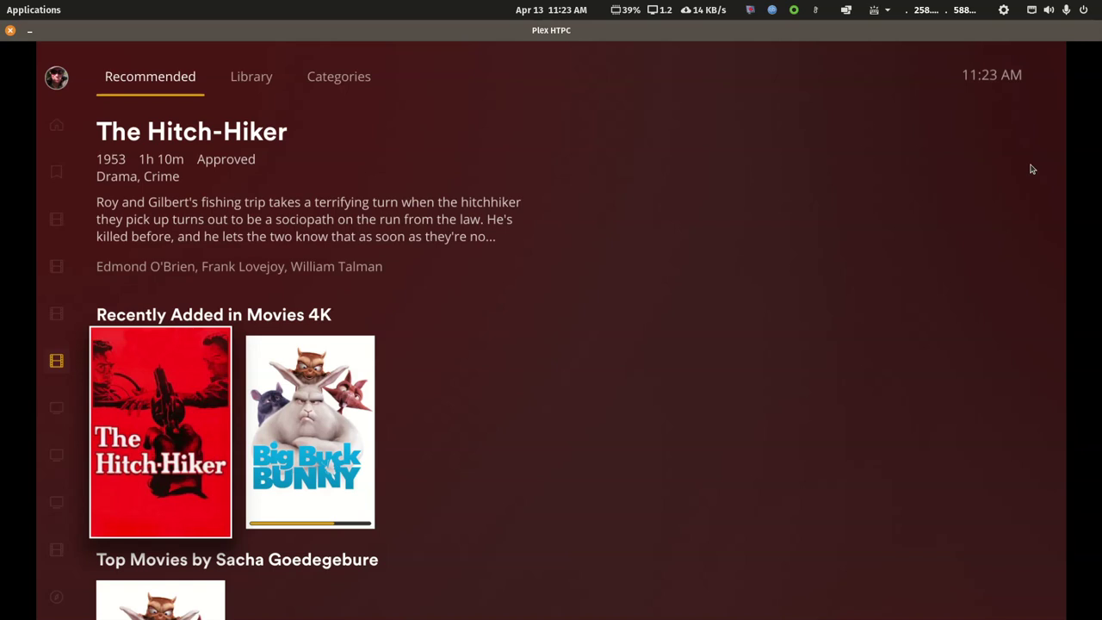
pyautogui.press('Left')
pyautogui.press('Up')
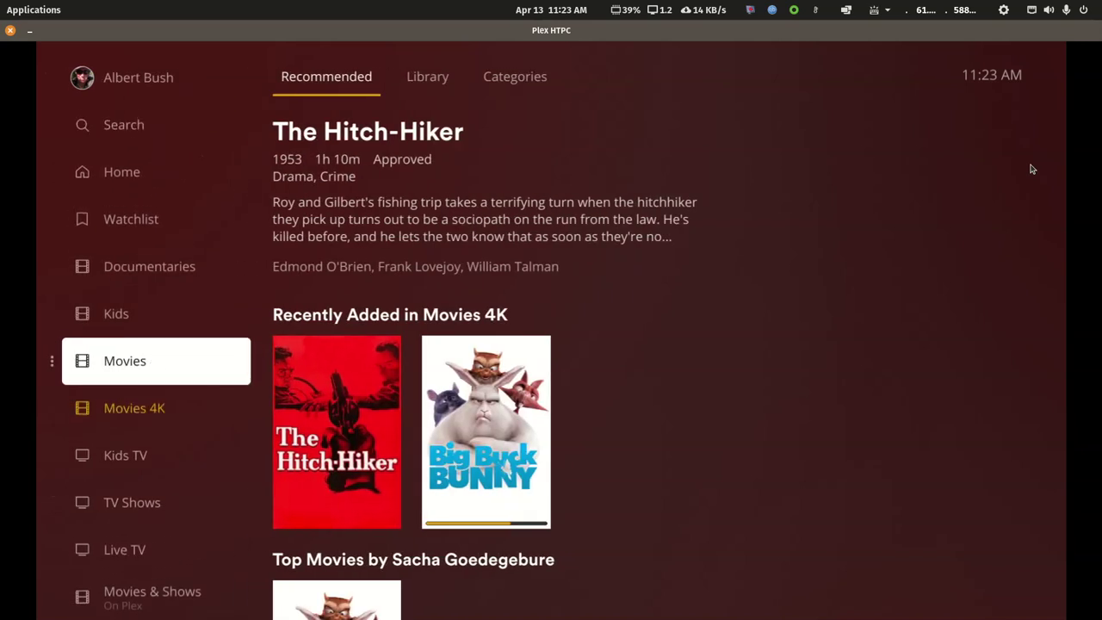
pyautogui.press('Right')
pyautogui.press('Right')
pyautogui.press('Right')
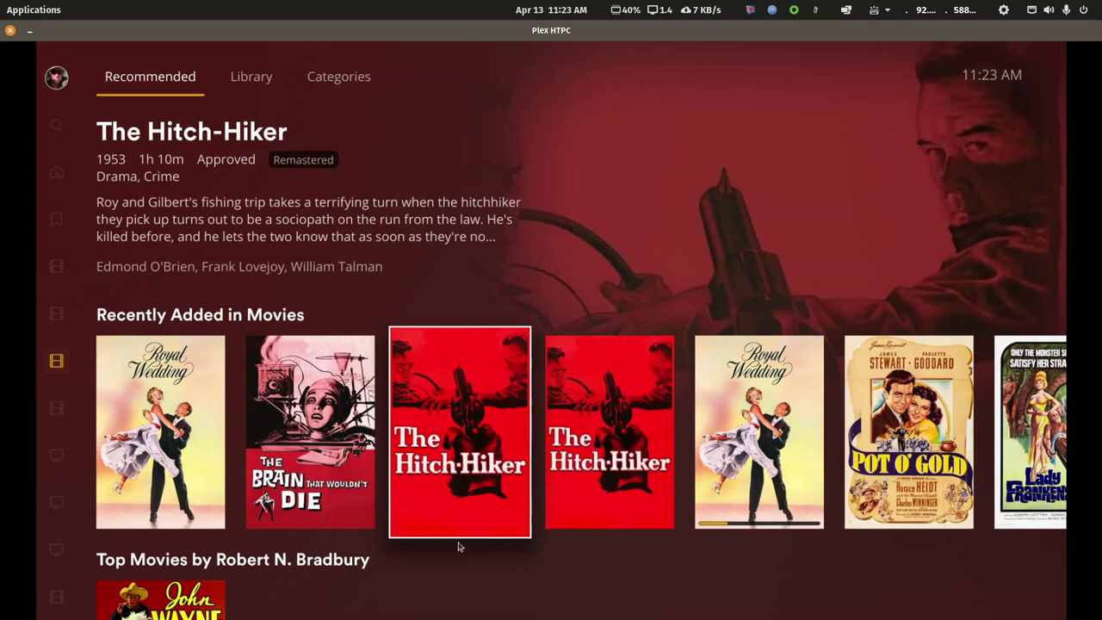
pyautogui.click(460, 516)
pyautogui.click(117, 334)
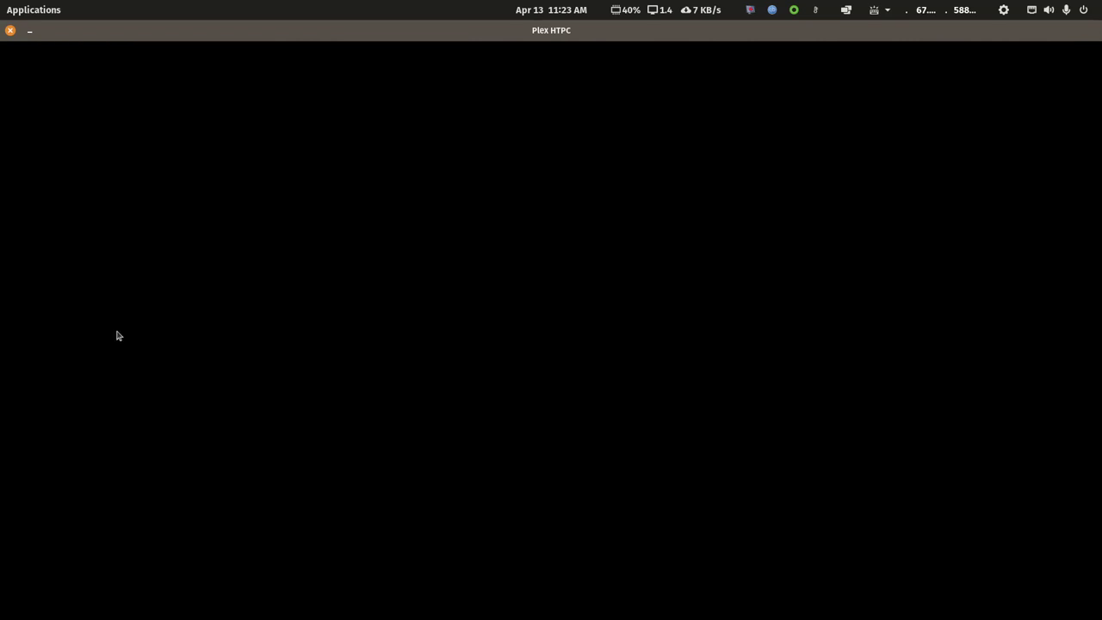
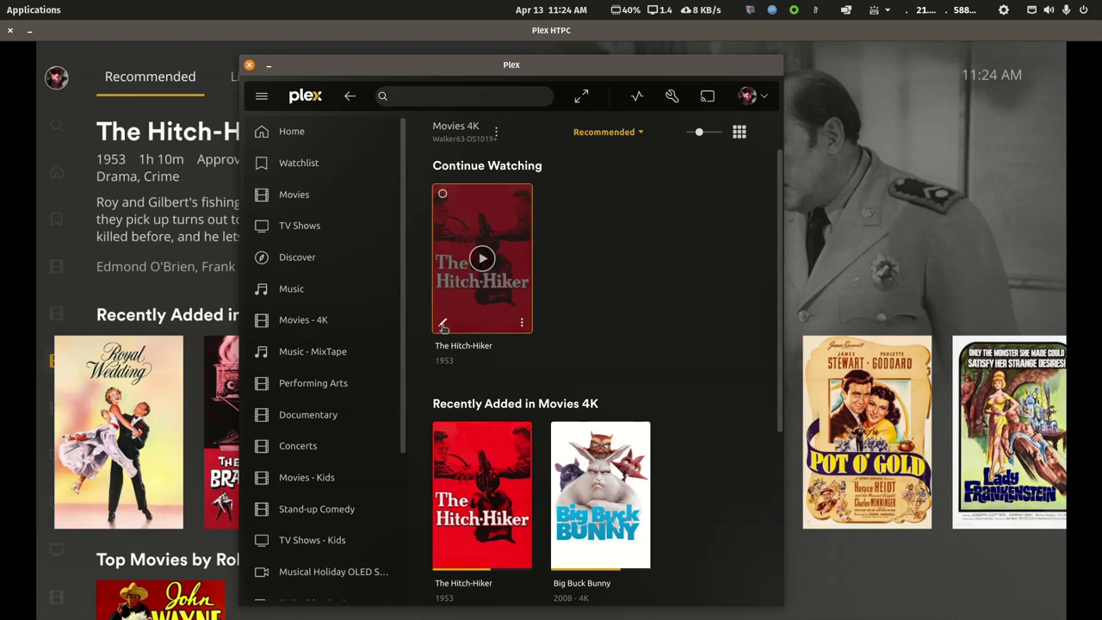
# - Open the editor for The Hitch-Hiker in Movies 4K, review its Tags and General fields including Edition, and cancel without saving
pyautogui.click(442, 328)
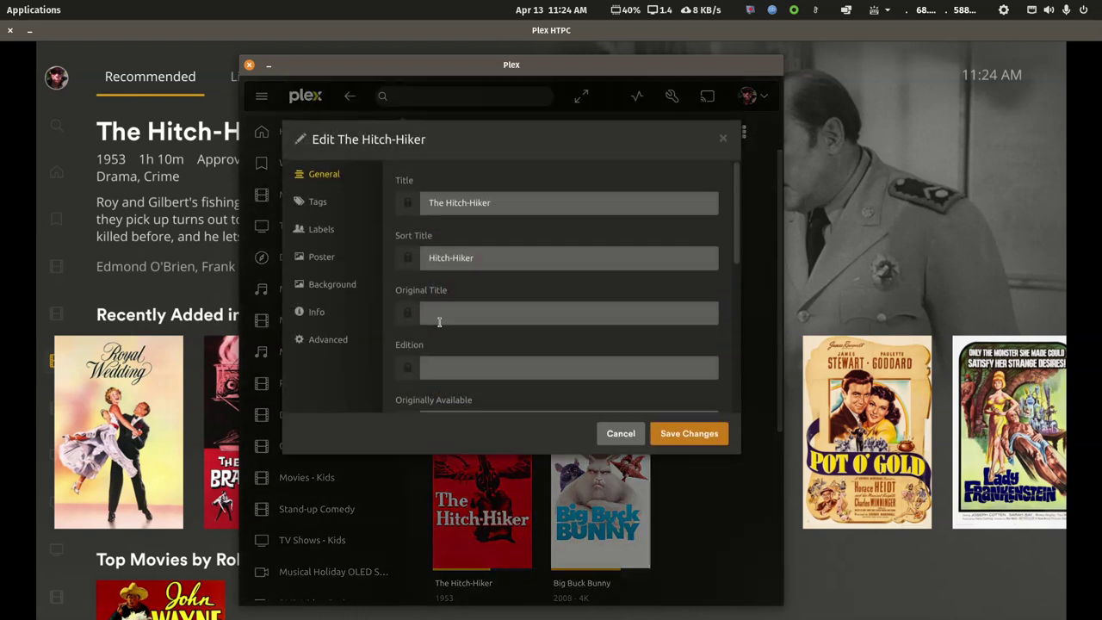
pyautogui.click(316, 202)
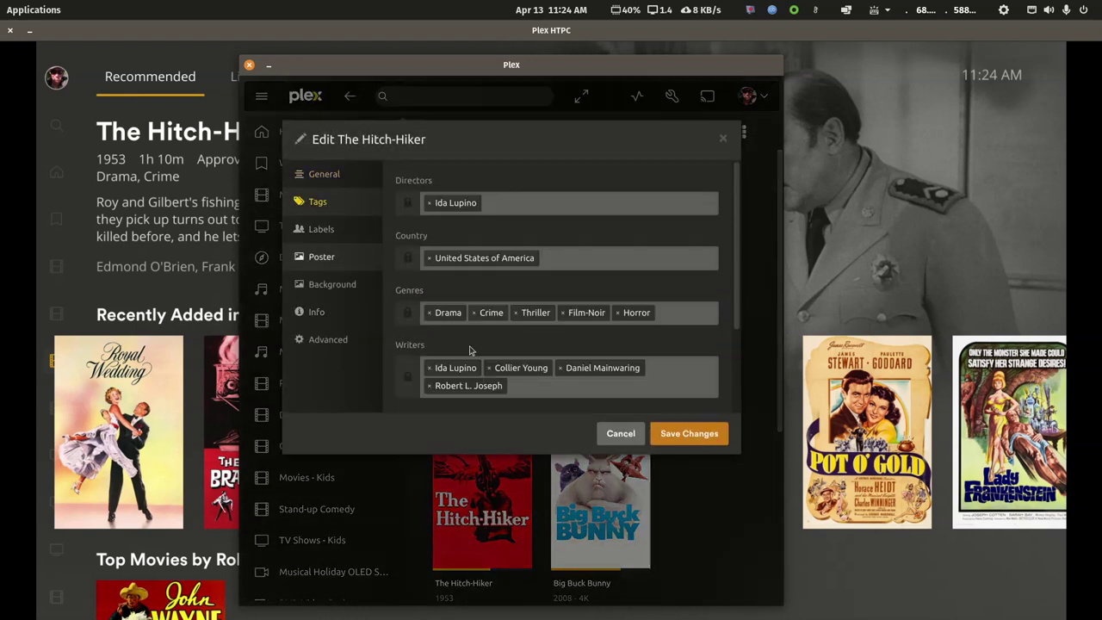
pyautogui.click(324, 185)
pyautogui.scroll(-3, 457, 341)
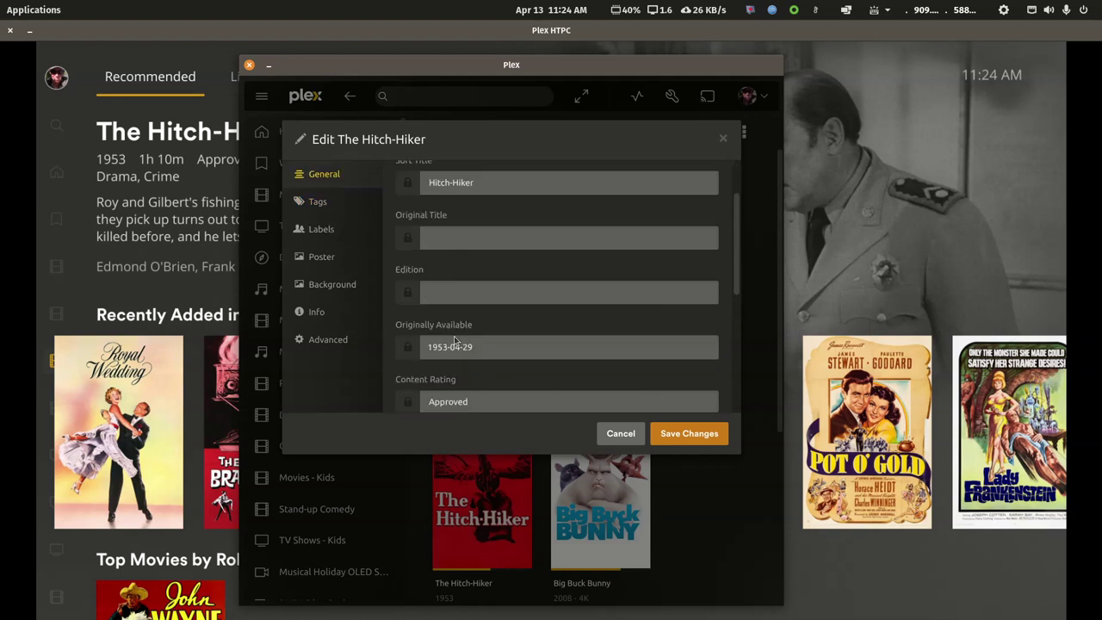
pyautogui.click(630, 433)
# - Return to the server's library list, open the Movies library, and move the Plex window off this screen
pyautogui.click(349, 97)
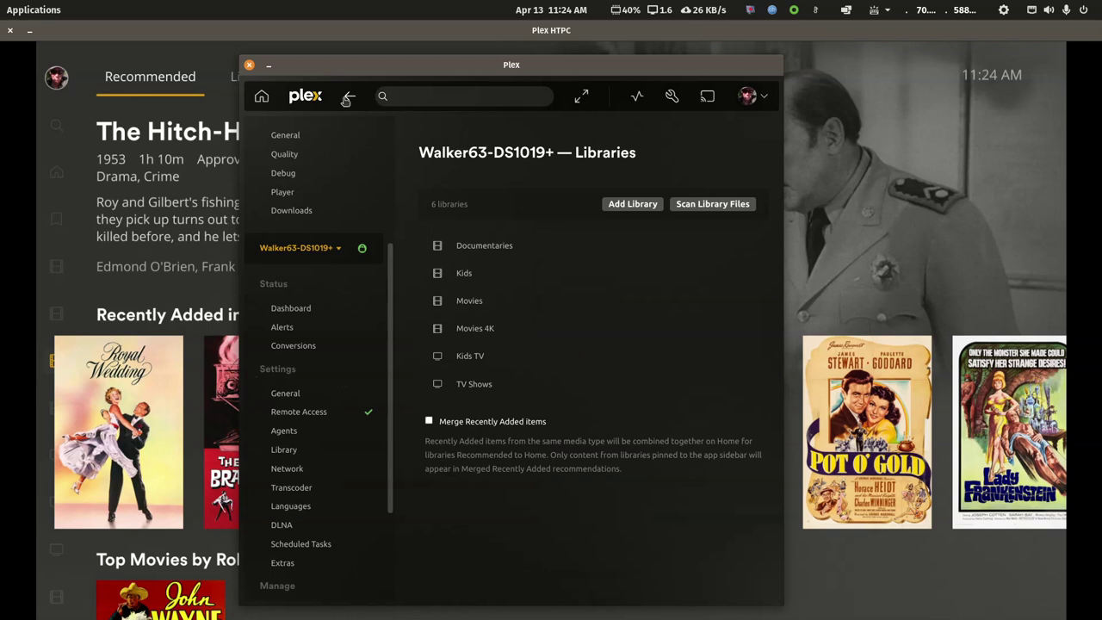
pyautogui.click(465, 302)
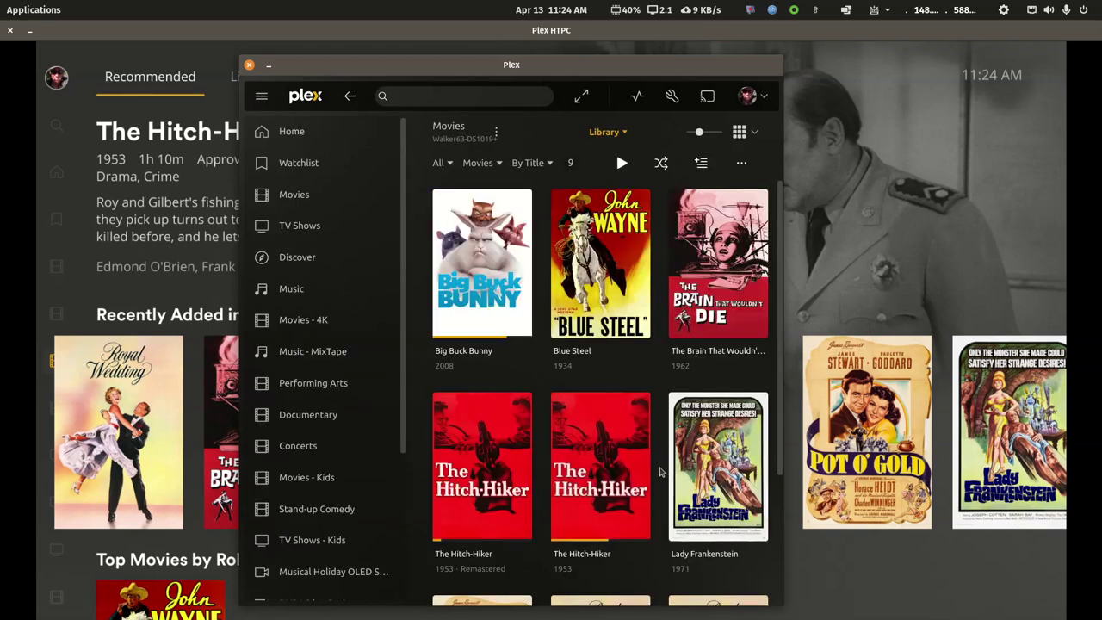
pyautogui.moveTo(500, 73); pyautogui.dragTo(1101, 74)
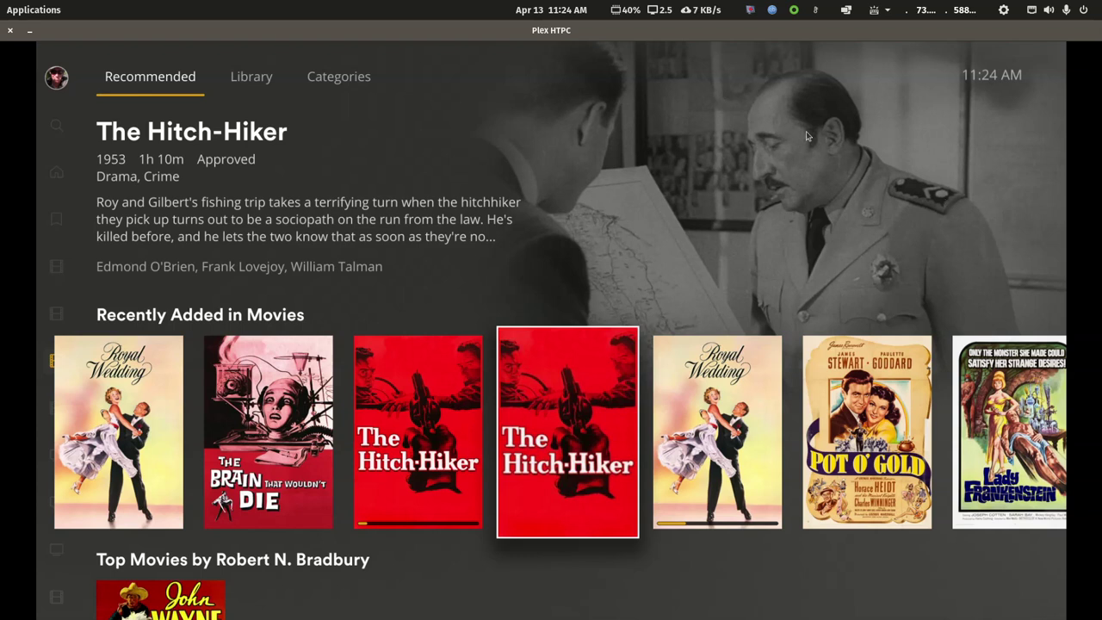
# - In Plex HTPC, reload the Movies library by switching to Kids and back, and highlight the second The Hitch-Hiker poster
pyautogui.press('Left')
pyautogui.press('Left')
pyautogui.press('Left')
pyautogui.press('Left')
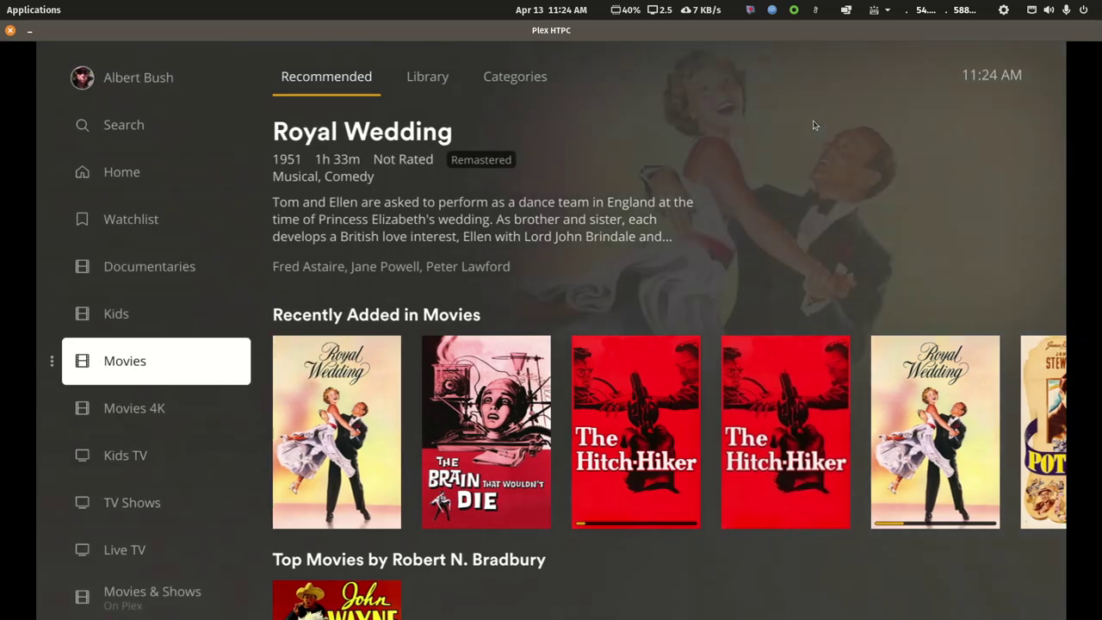
pyautogui.press('Up')
pyautogui.press('Down')
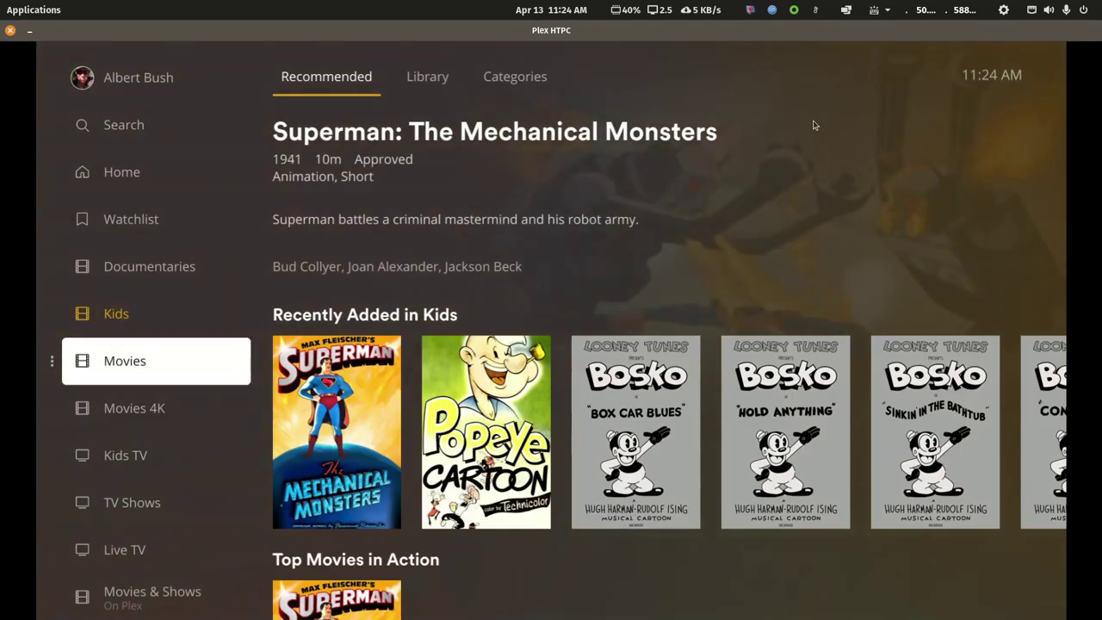
pyautogui.press('Right')
pyautogui.press('Right')
pyautogui.press('Right')
pyautogui.press('Right')
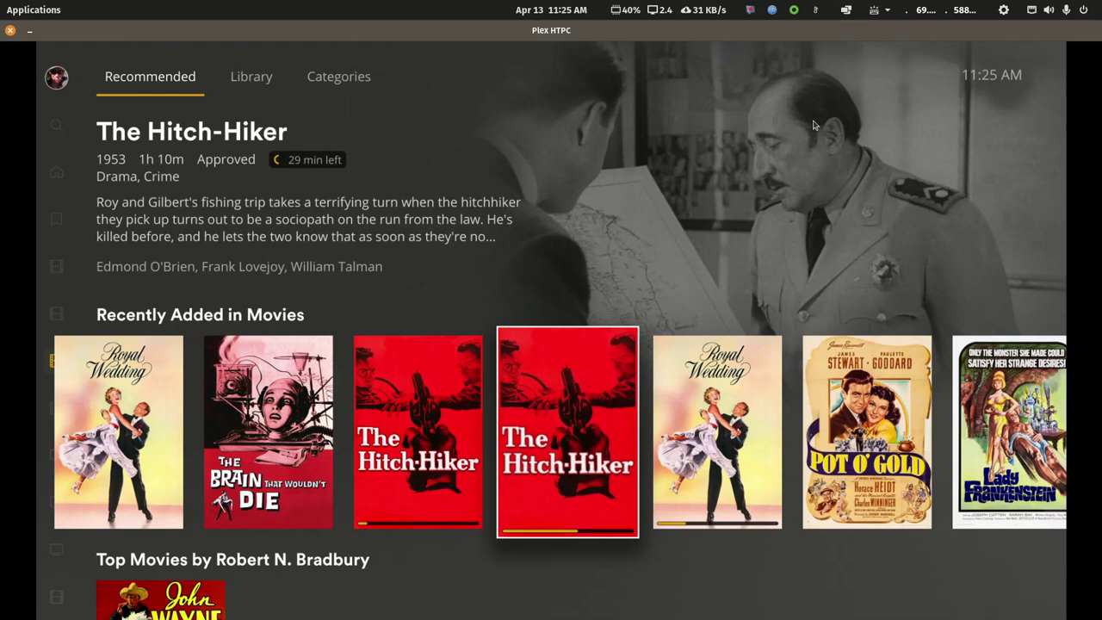
# - Switch from the Movies library to Movies 4K and highlight The Hitch-Hiker under Recently Added
pyautogui.press('Left')
pyautogui.press('Left')
pyautogui.press('Left')
pyautogui.press('Left')
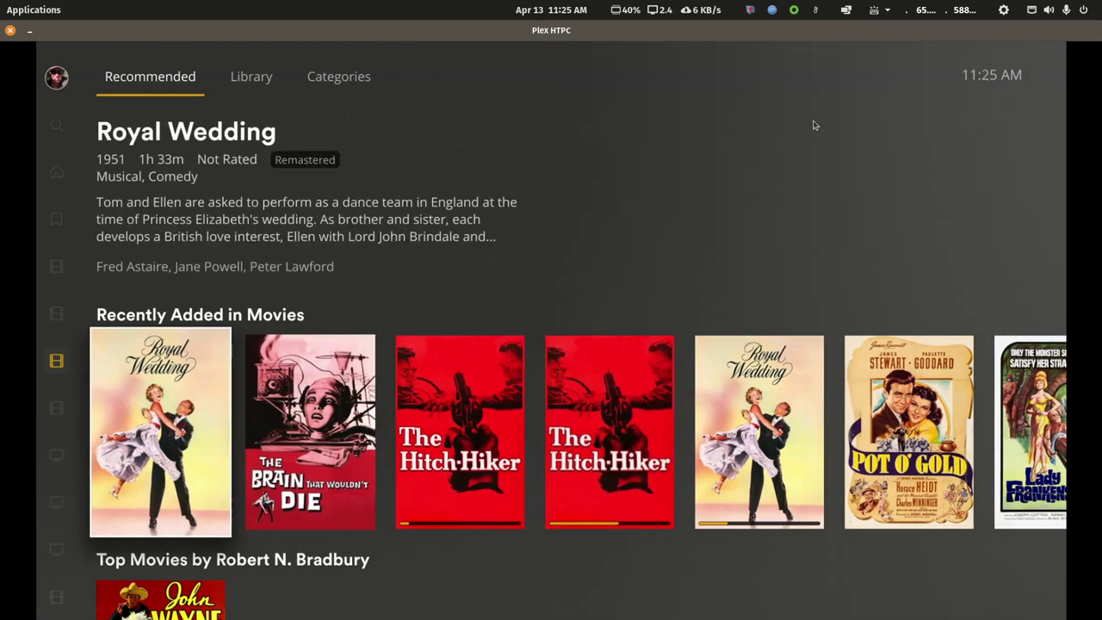
pyautogui.press('Down')
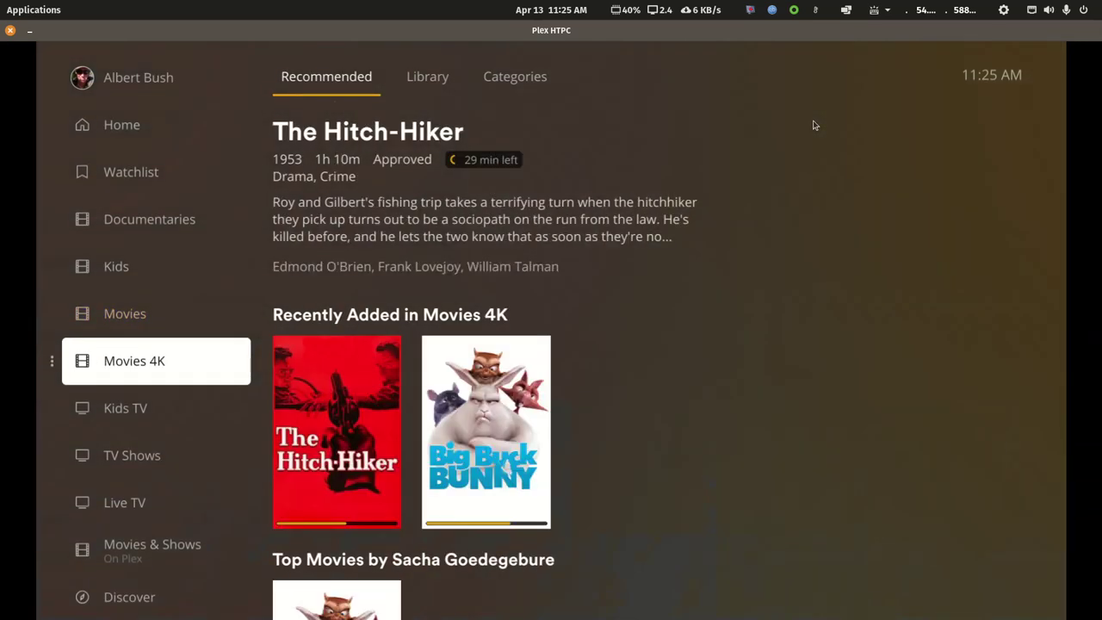
pyautogui.press('Right')
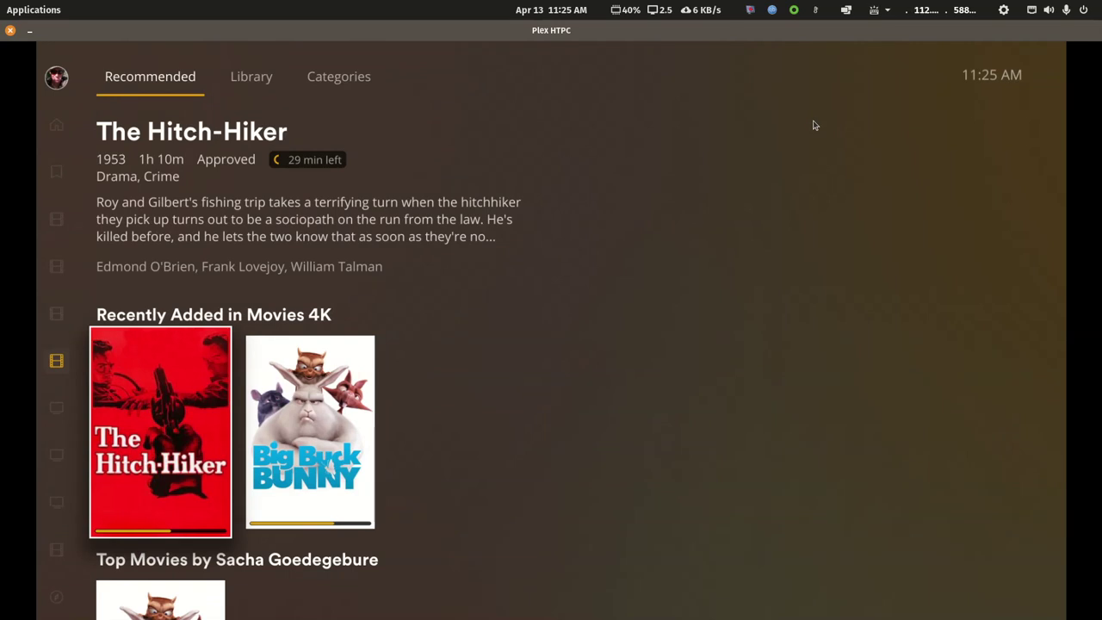
# - Restore the Plex HTPC window and move it off this screen, then open the movie-4k/The Hitch-Hiker (1953) {tmdb-41462} folder in the file manager
pyautogui.doubleClick(644, 33)
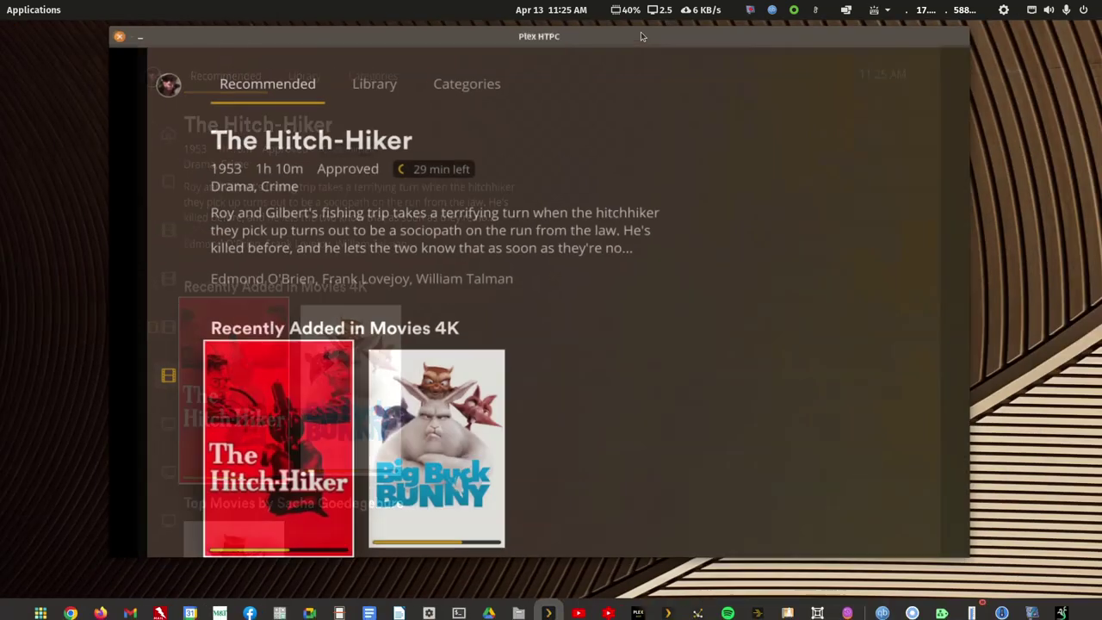
pyautogui.moveTo(636, 36); pyautogui.dragTo(1100, 205)
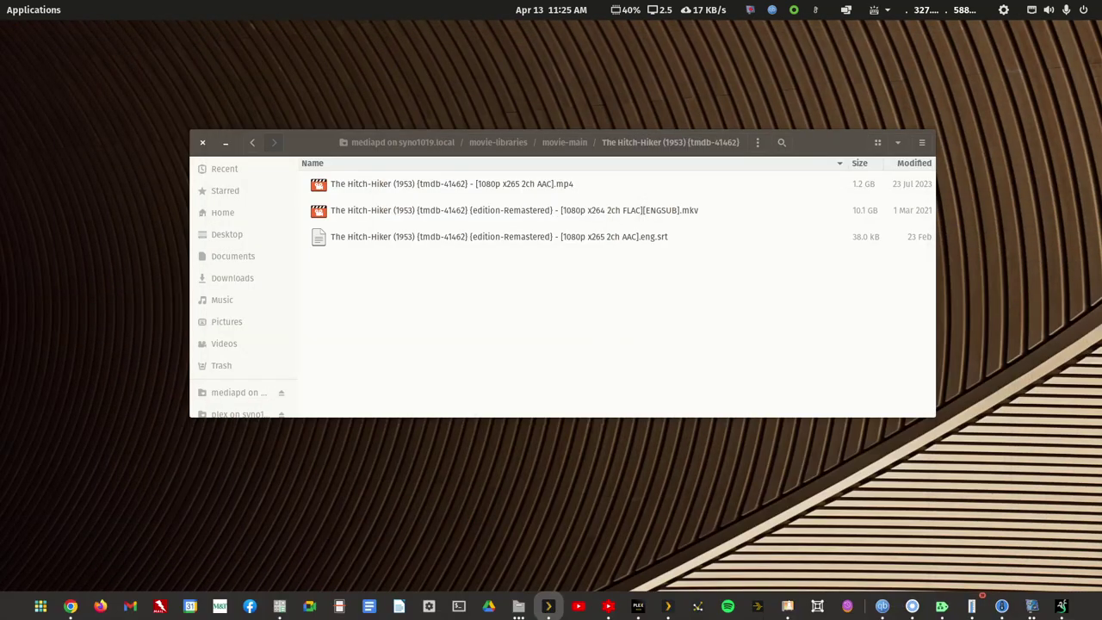
pyautogui.click(253, 143)
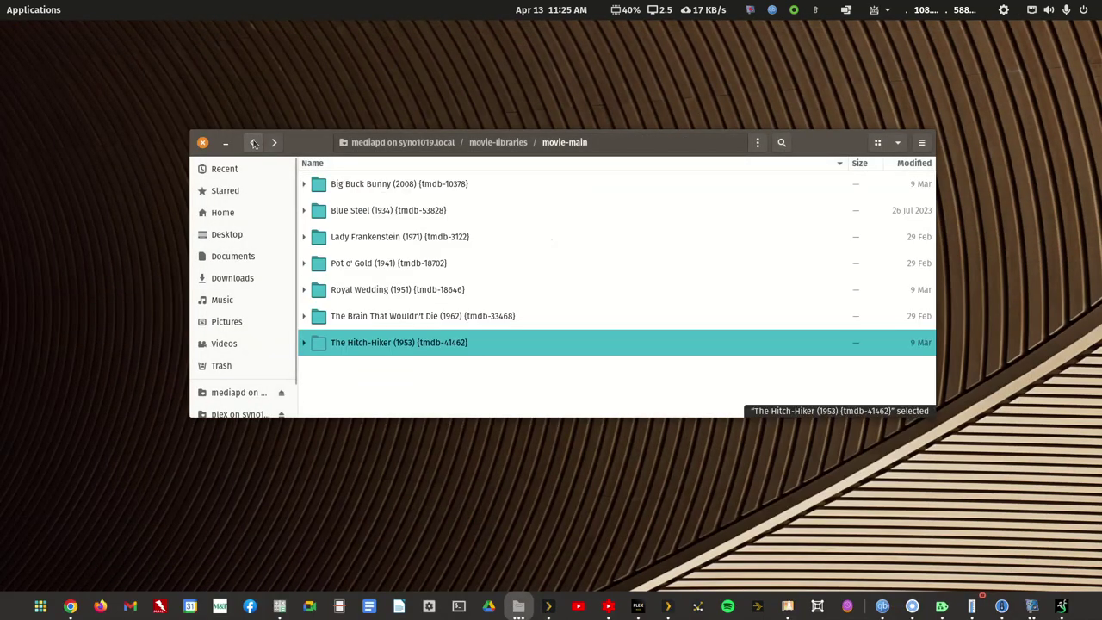
pyautogui.click(252, 143)
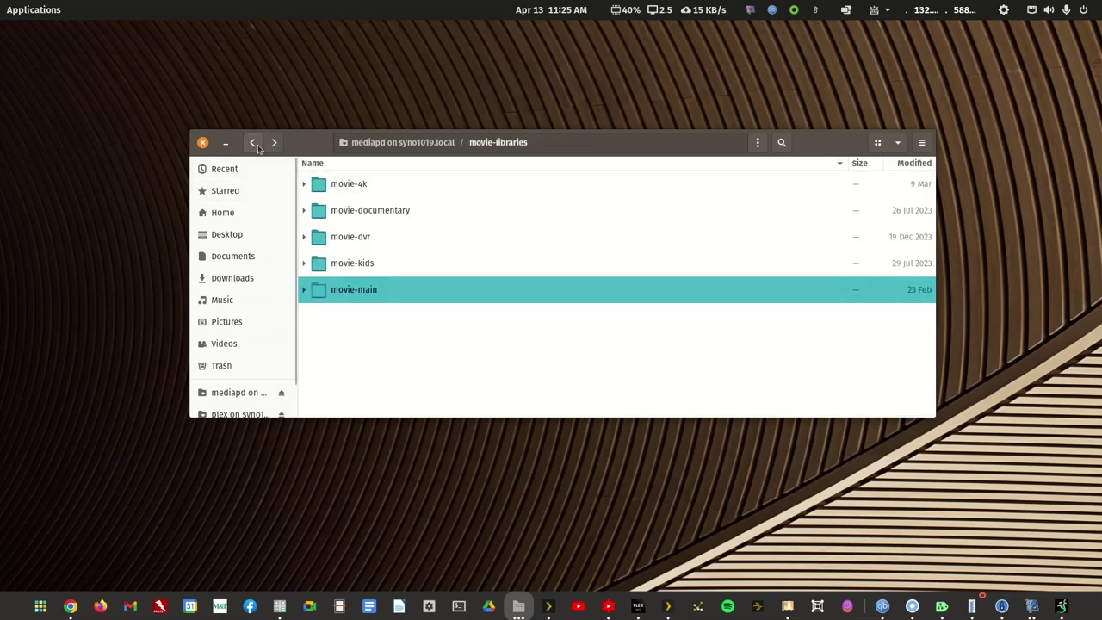
pyautogui.doubleClick(347, 184)
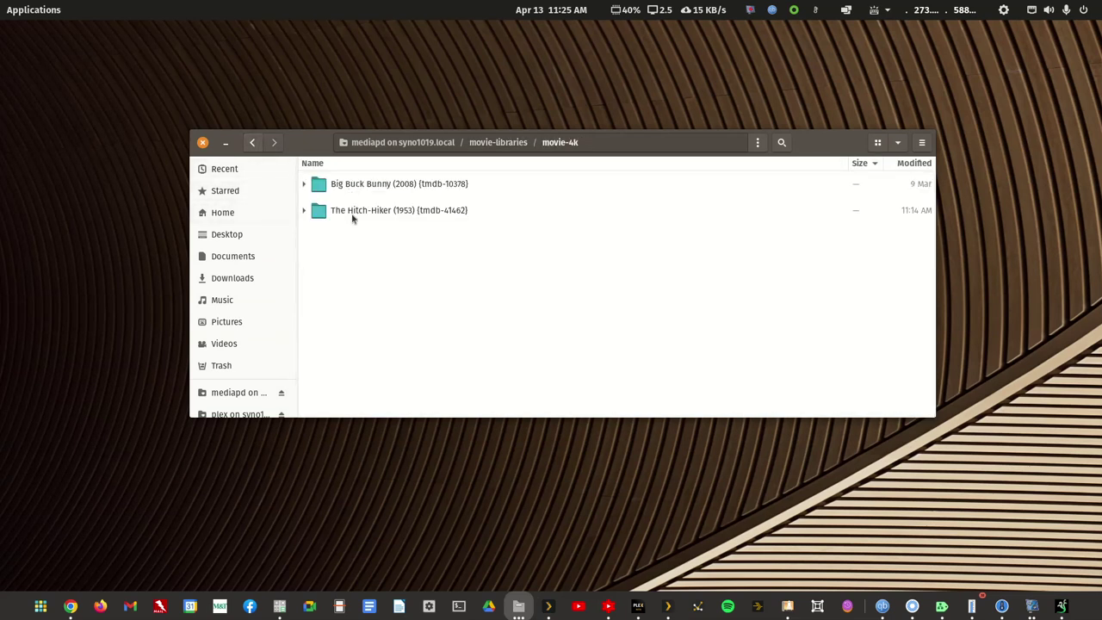
pyautogui.doubleClick(368, 212)
# - Rename the movie file as The Hitch-Hiker (1953) {tmdb-41462} {edition-4K} - [2160p x264 2ch AAC].mkv
pyautogui.rightClick(389, 186)
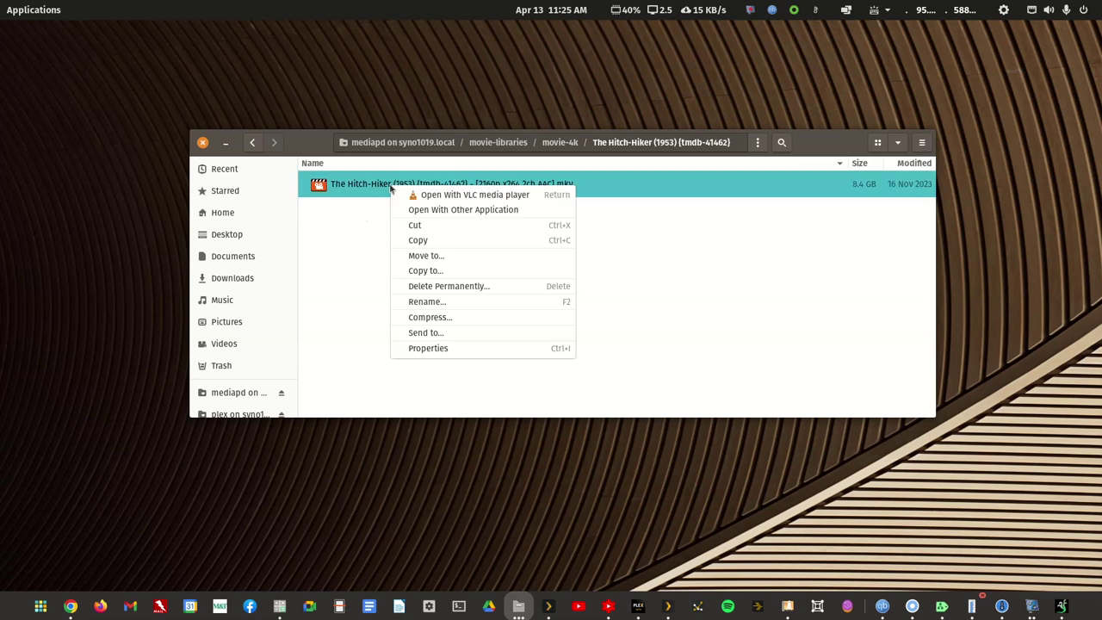
pyautogui.click(428, 301)
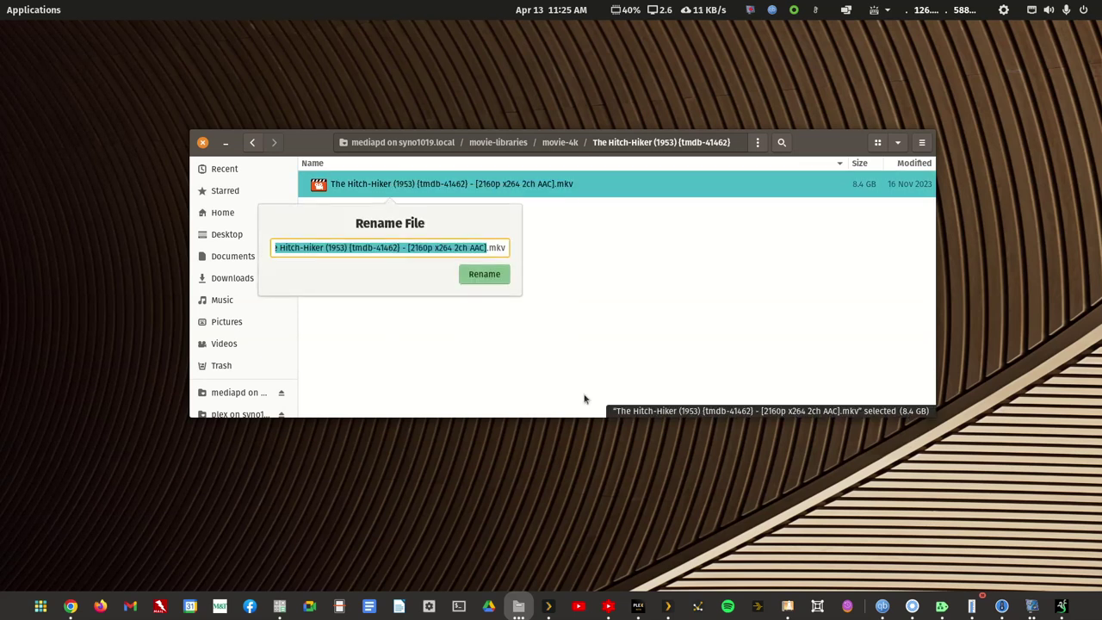
pyautogui.press('Right')
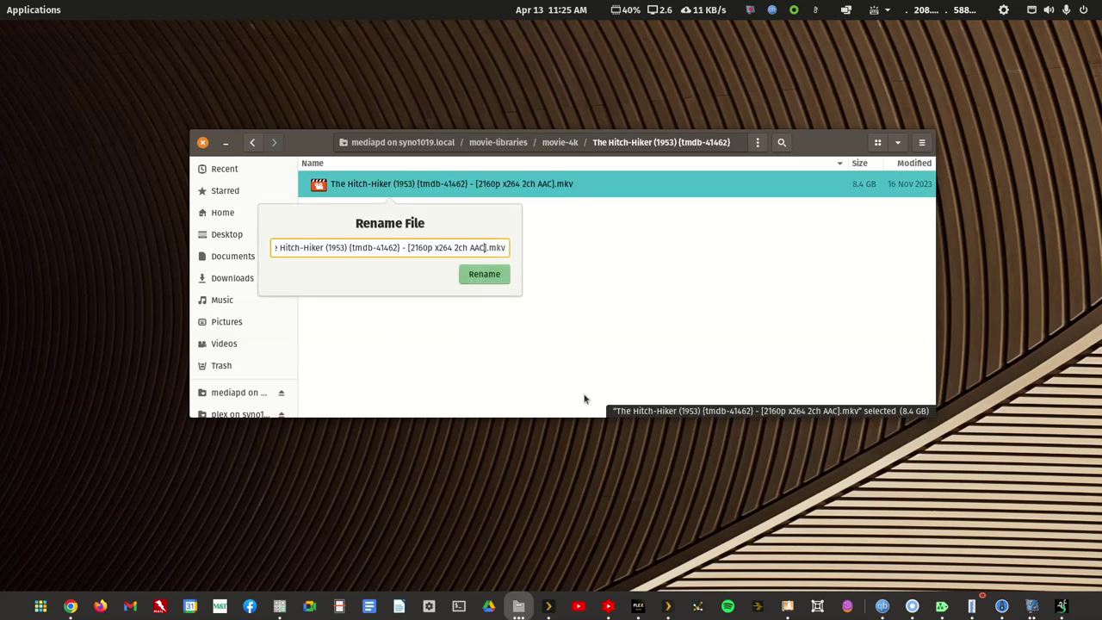
pyautogui.write('()')
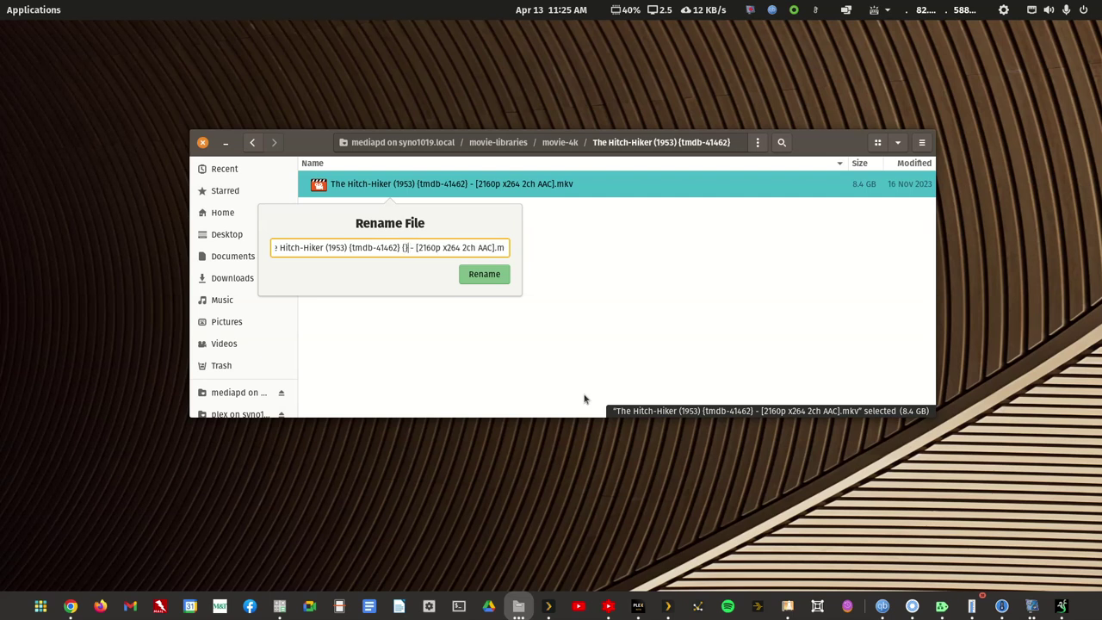
pyautogui.write(' editio')
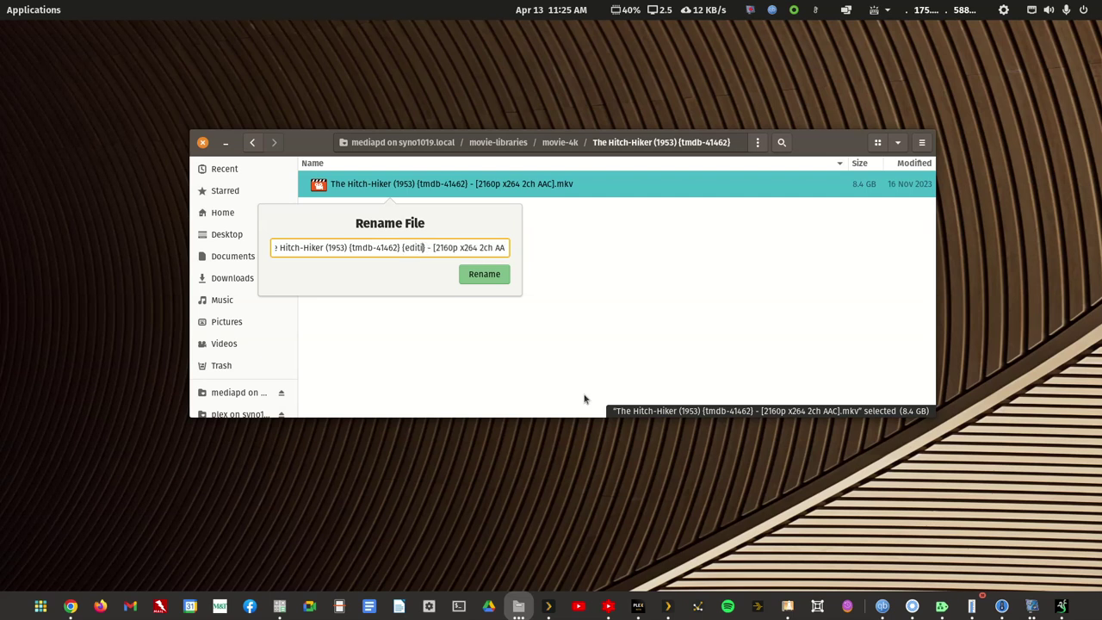
pyautogui.write('n-4K')
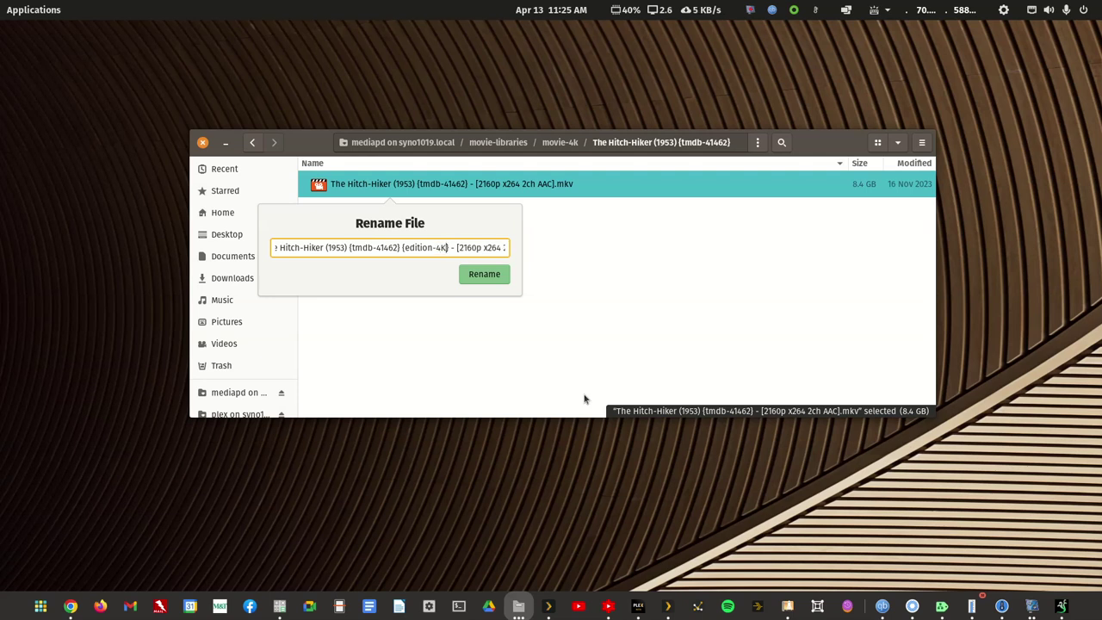
pyautogui.click(484, 273)
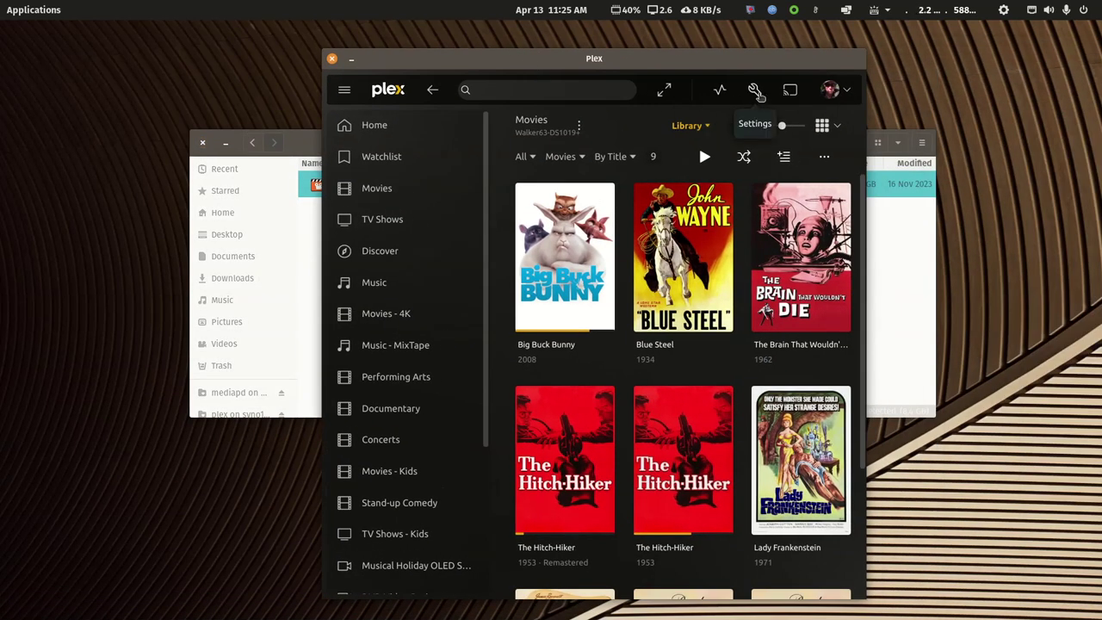
# - In the Plex window, check the server activity and open the Movies 4K library from the library list to examine The Hitch-Hiker's edition
pyautogui.moveTo(724, 58); pyautogui.dragTo(829, 53)
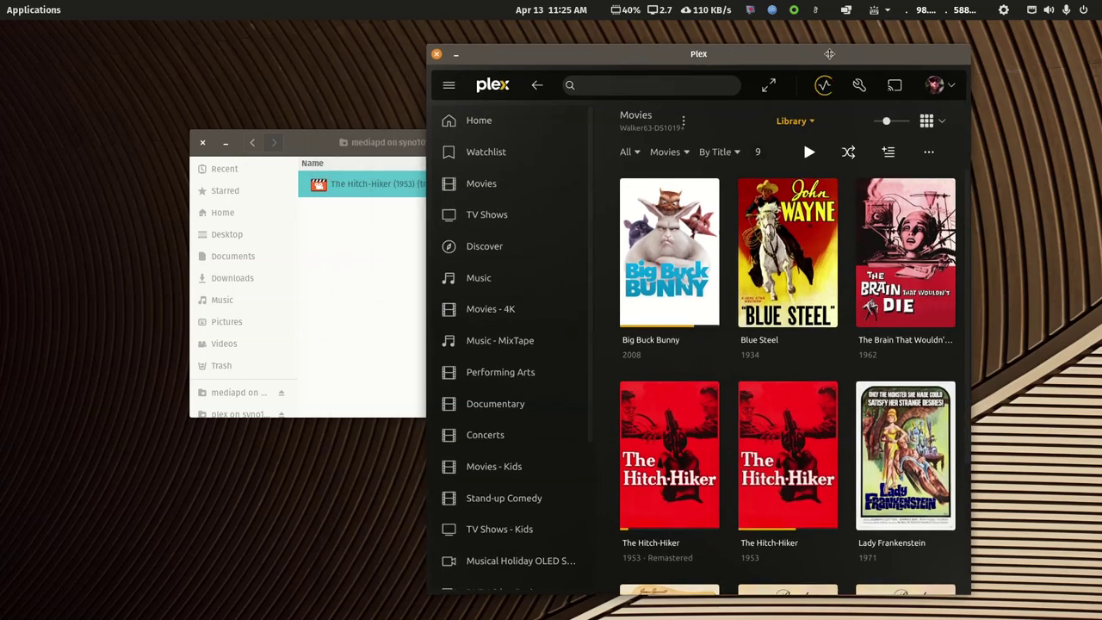
pyautogui.click(823, 84)
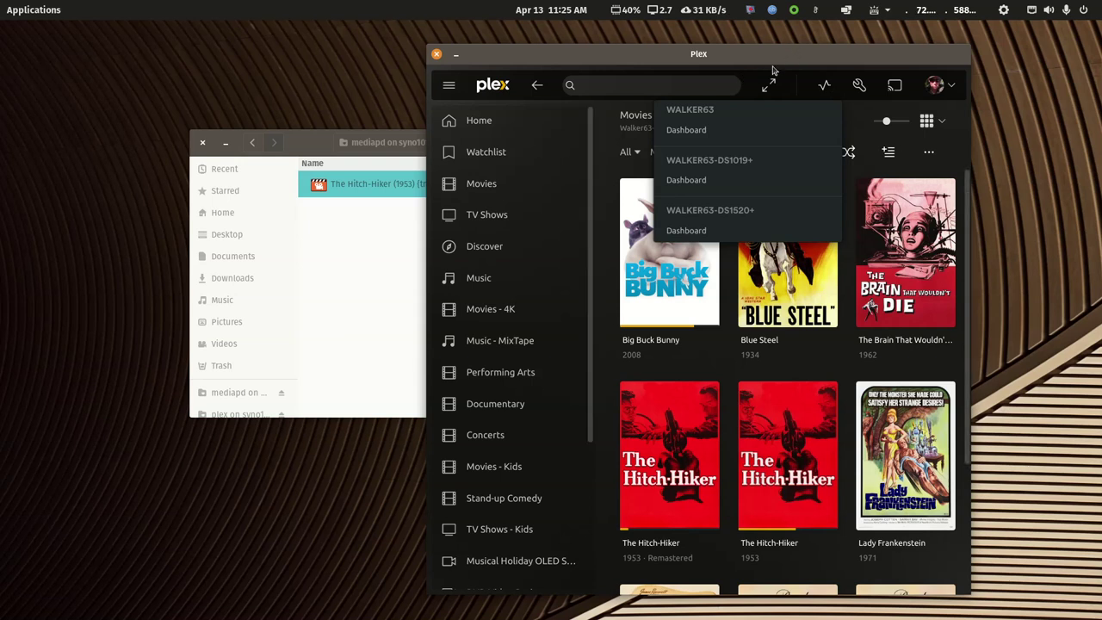
pyautogui.click(537, 87)
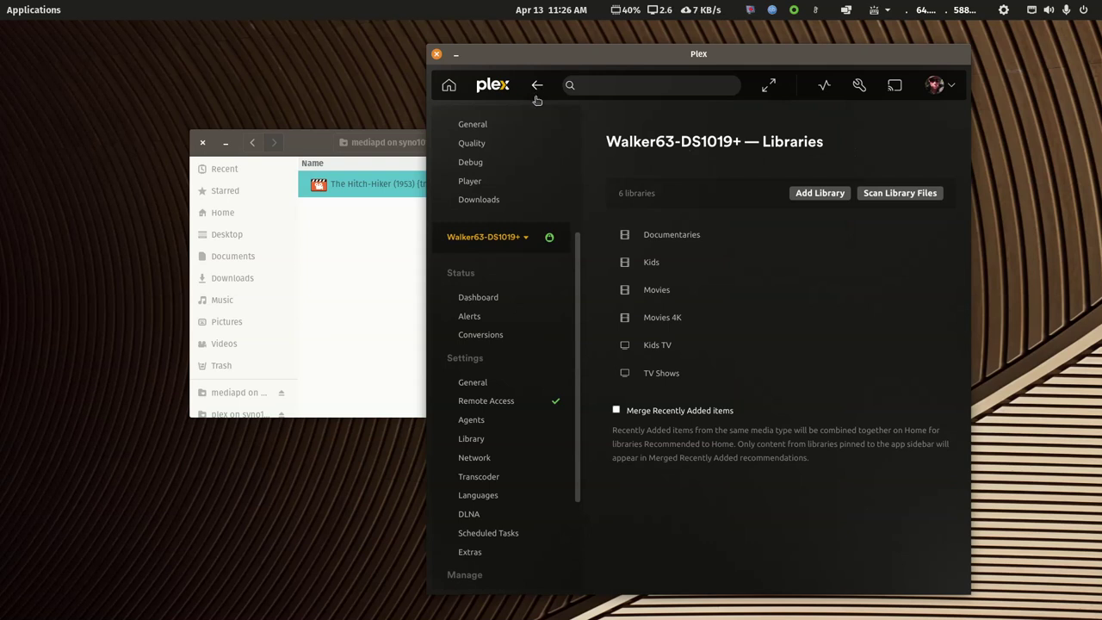
pyautogui.click(663, 317)
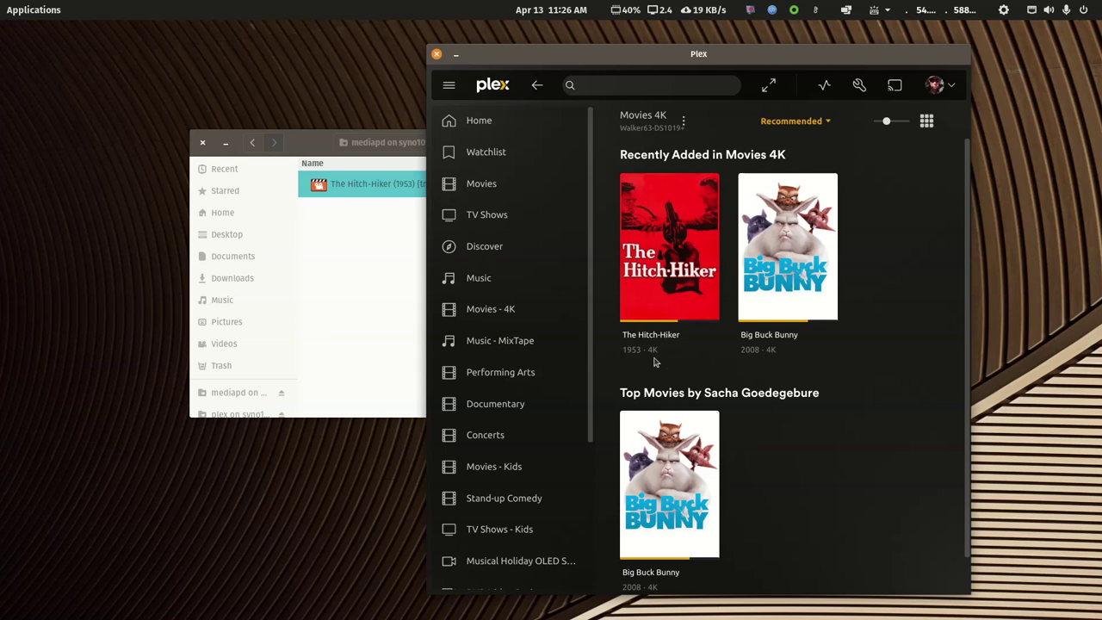
# - Bring back the maximized Plex HTPC window, reload Movies 4K by switching to Movies and back, and highlight The Hitch-Hiker
pyautogui.moveTo(673, 63); pyautogui.dragTo(404, 77)
pyautogui.doubleClick(404, 77)
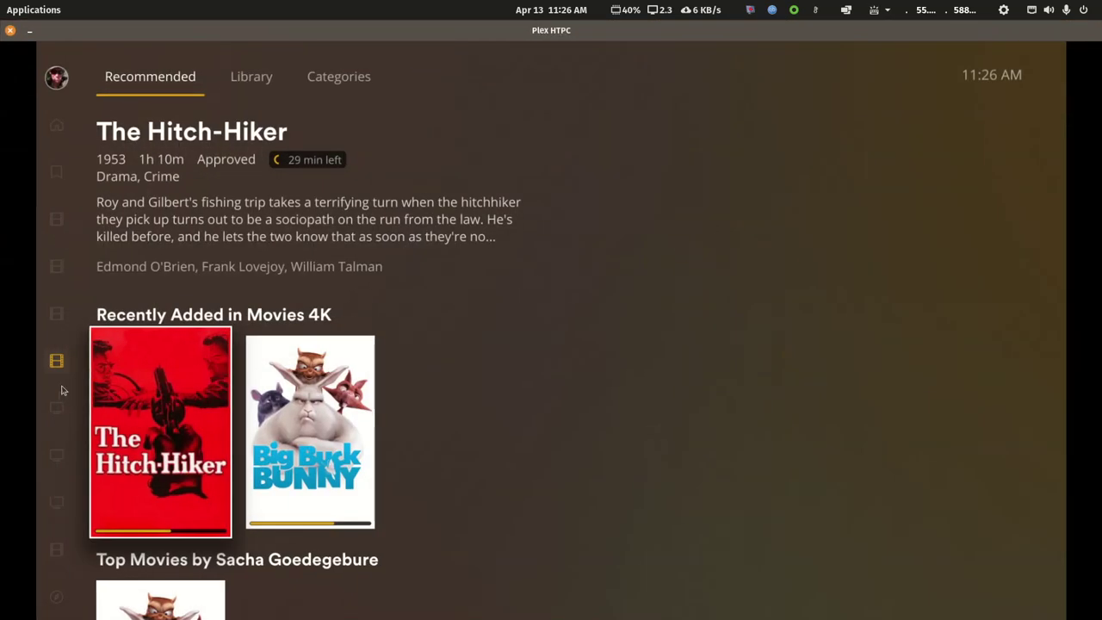
pyautogui.press('Left')
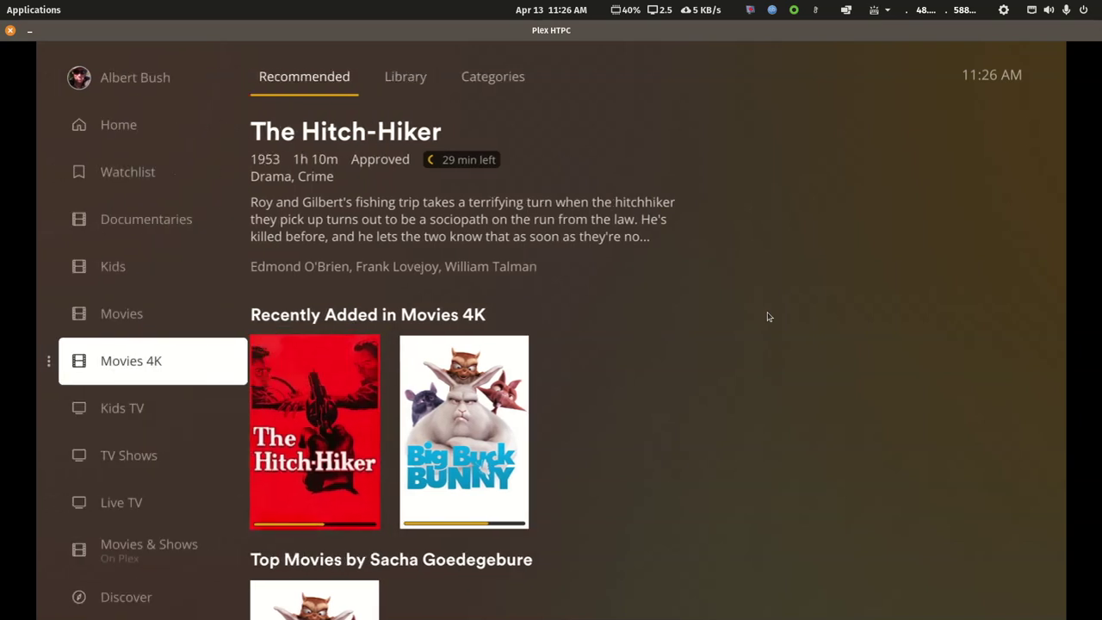
pyautogui.press('Up')
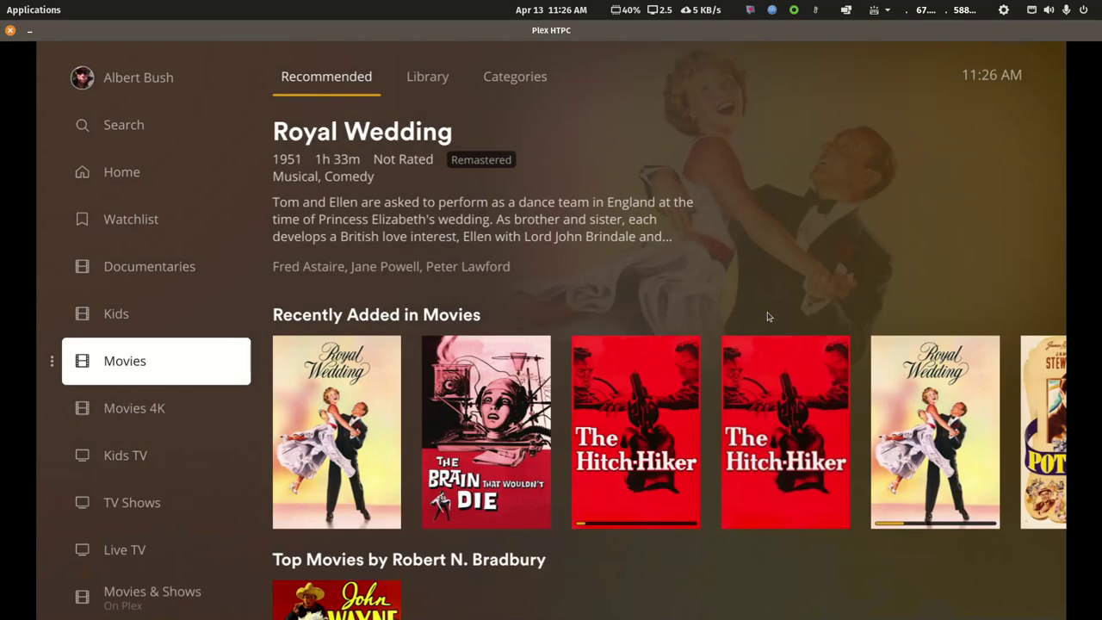
pyautogui.press('Down')
pyautogui.press('Right')
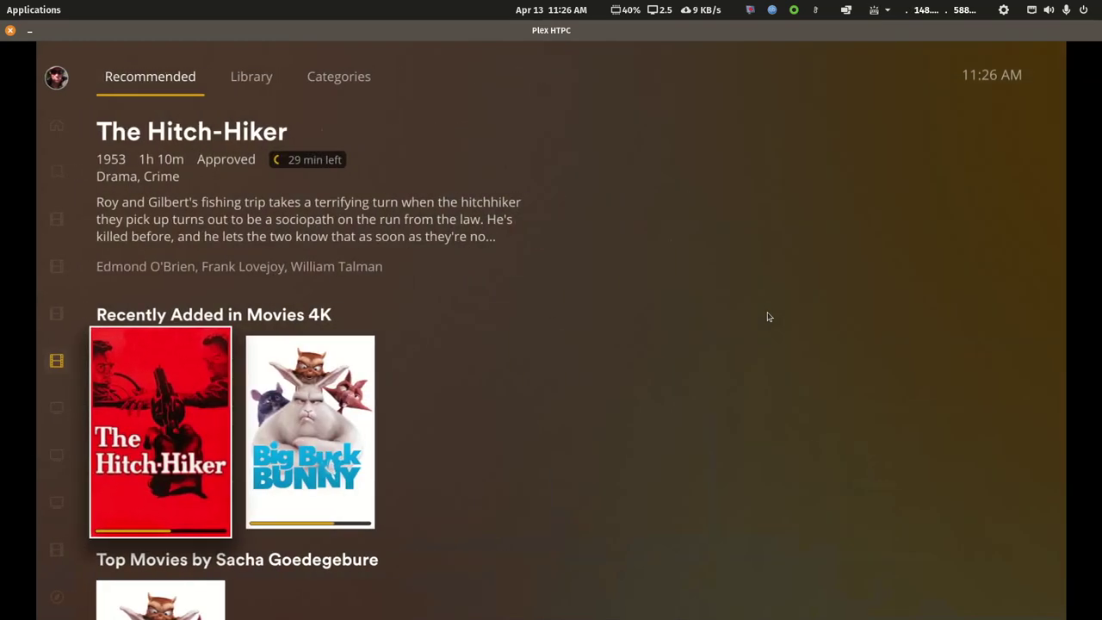
# - Try to open The Hitch-Hiker from Movies 4K, then leave for the Movies library
pyautogui.press('Return')
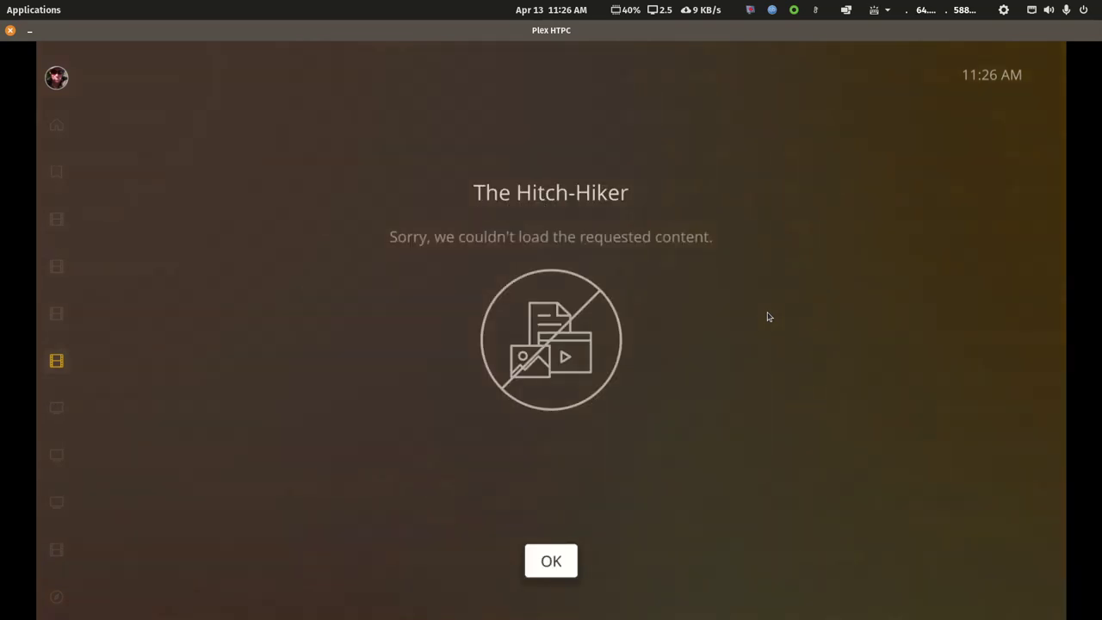
pyautogui.press('Return')
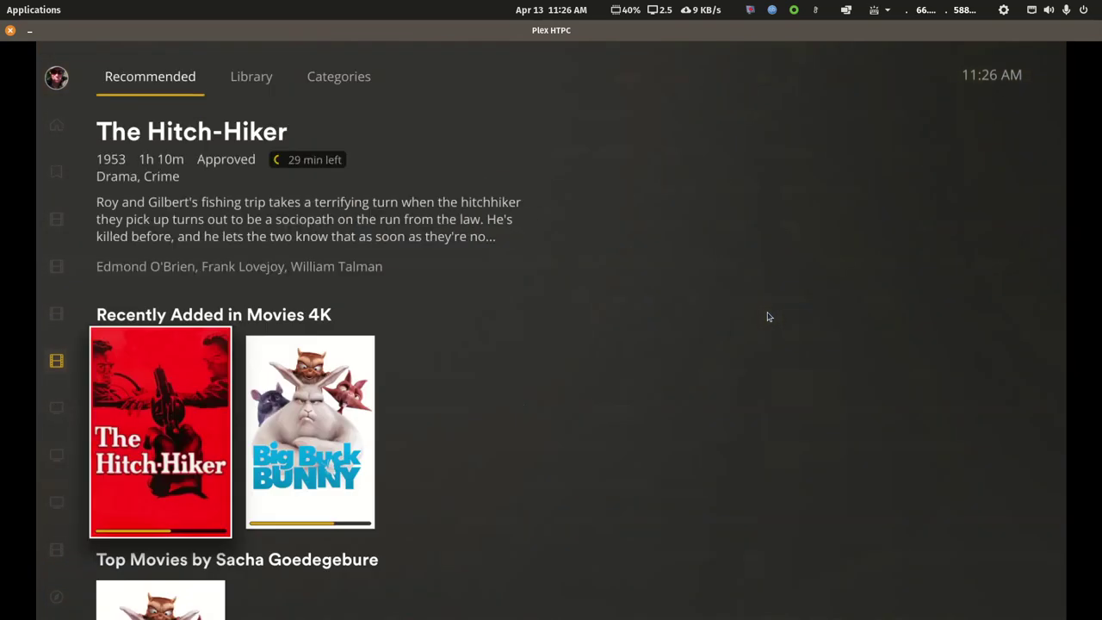
pyautogui.press('Left')
pyautogui.press('Up')
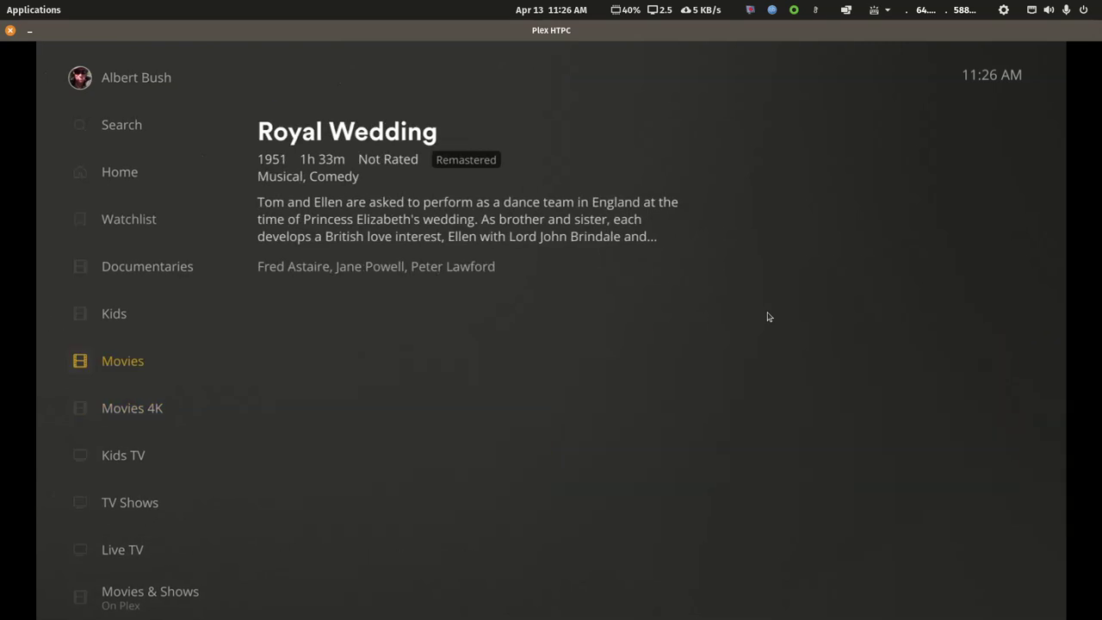
# - Switch back to the Movies 4K library and try to open The Hitch-Hiker from its recently added movies
pyautogui.press('Right')
pyautogui.press('Left')
pyautogui.press('Down')
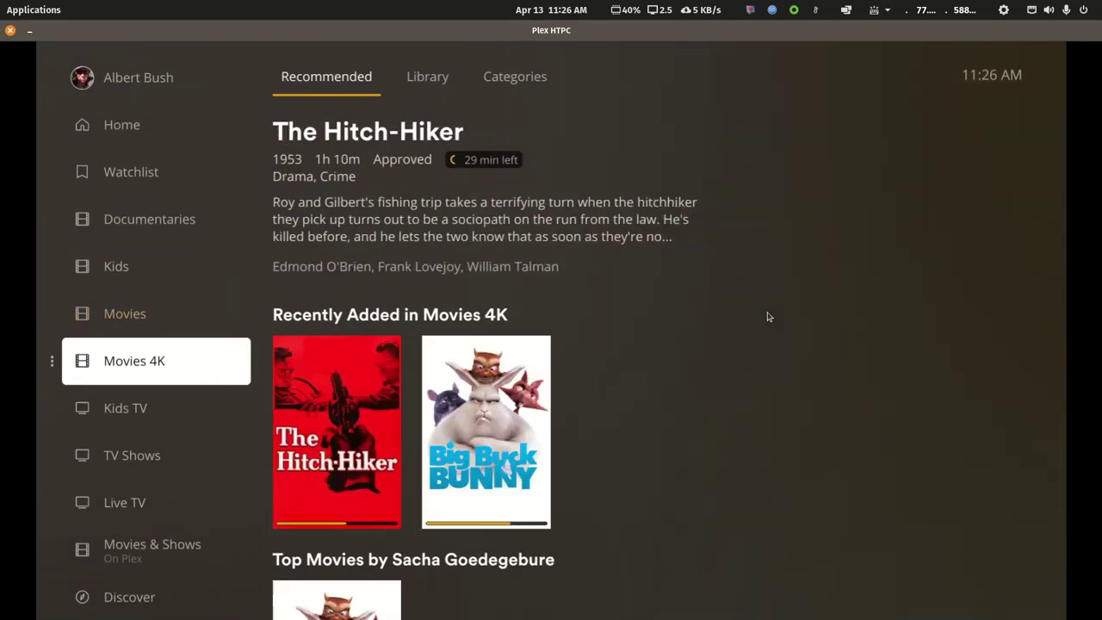
pyautogui.press('Right')
pyautogui.press('Right')
pyautogui.press('Left')
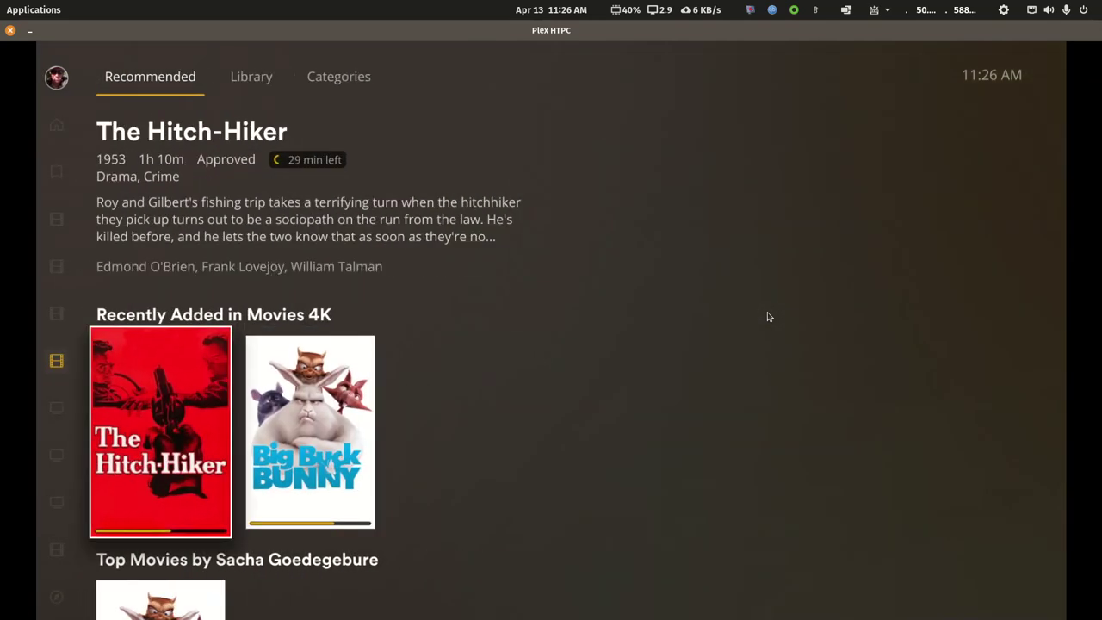
pyautogui.press('Return')
pyautogui.press('Return')
pyautogui.press('Left')
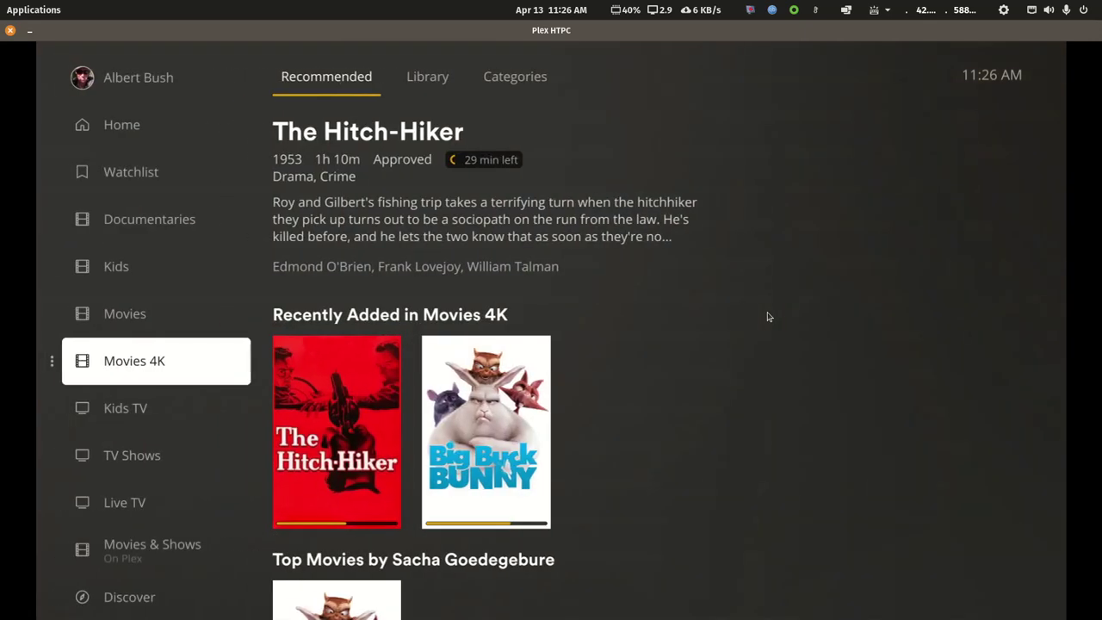
pyautogui.press('Left')
pyautogui.press('Return')
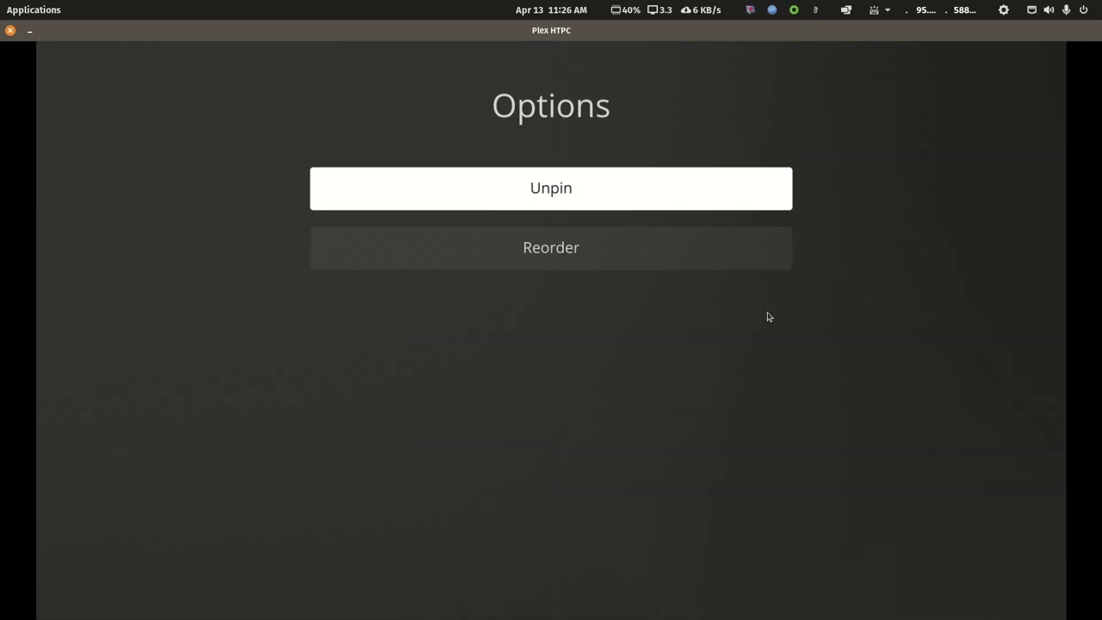
pyautogui.press('Escape')
pyautogui.press('Down')
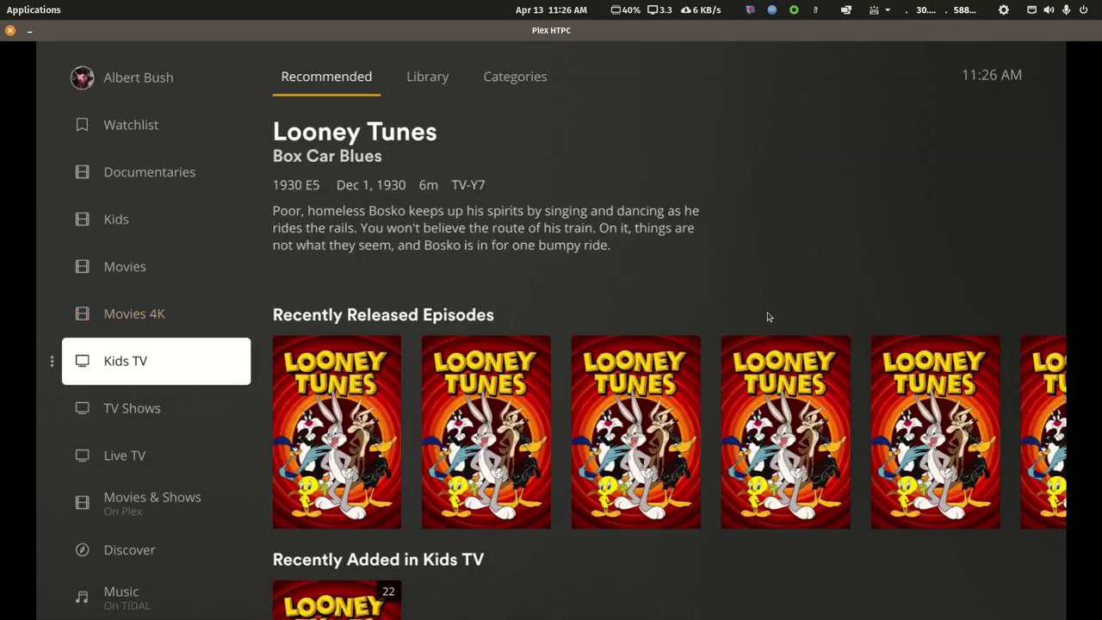
pyautogui.press('Up')
# - Return to the Home entry and exit Plex HTPC, confirming the exit
pyautogui.press('Escape')
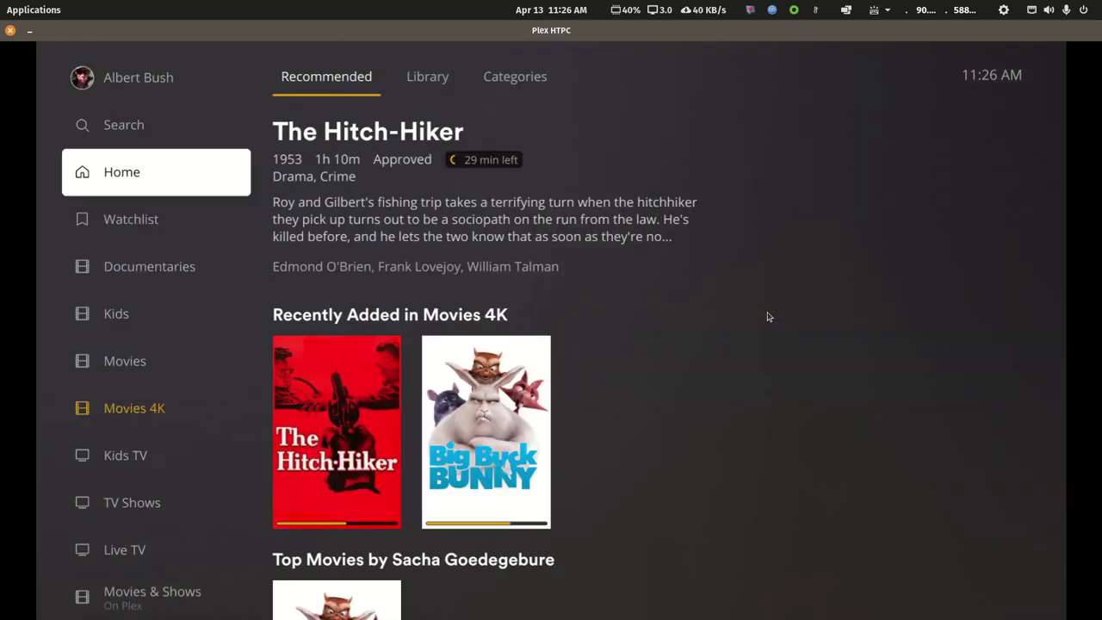
pyautogui.press('Escape')
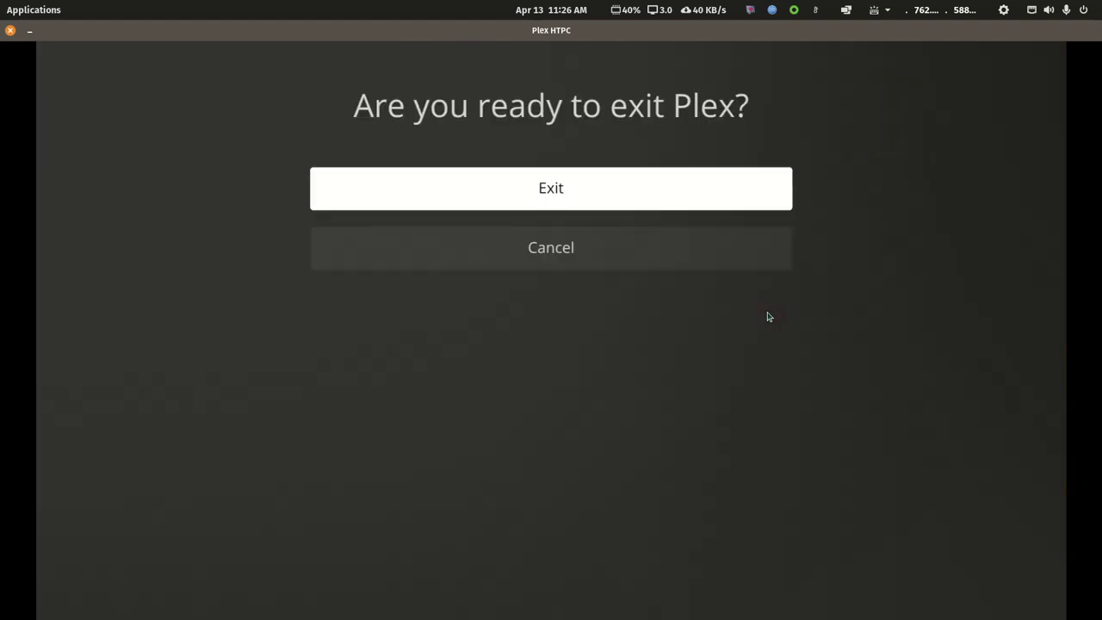
pyautogui.press('Return')
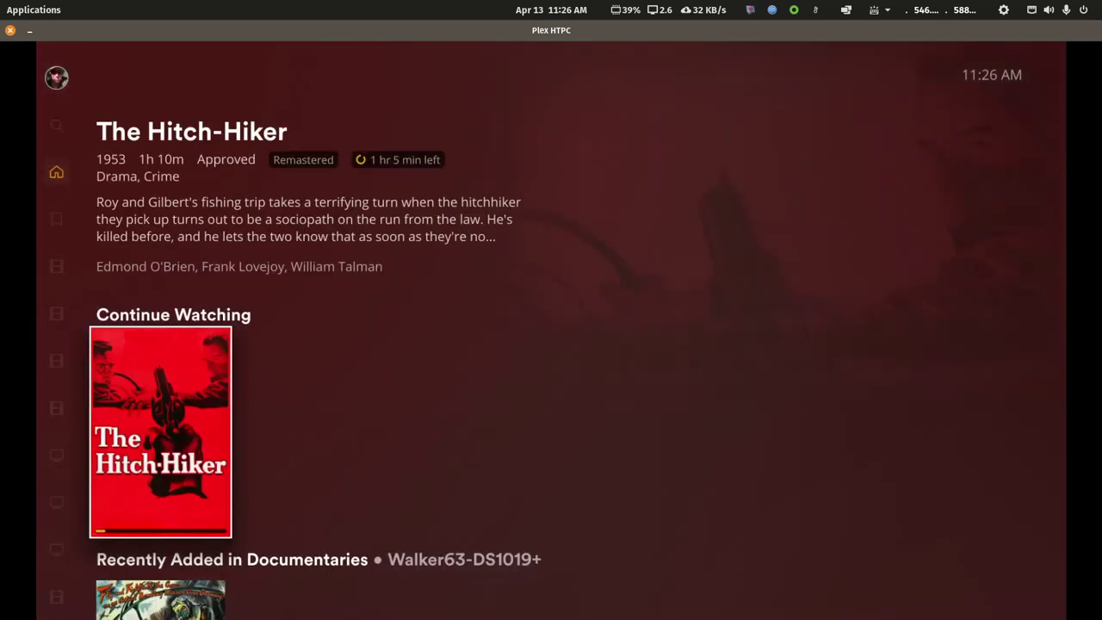
# - In the relaunched Plex HTPC, open the Movies 4K library from Home and check The Hitch-Hiker's edition label
pyautogui.press('Left')
pyautogui.press('Down')
pyautogui.press('Down')
pyautogui.press('Down')
pyautogui.press('Down')
pyautogui.press('Down')
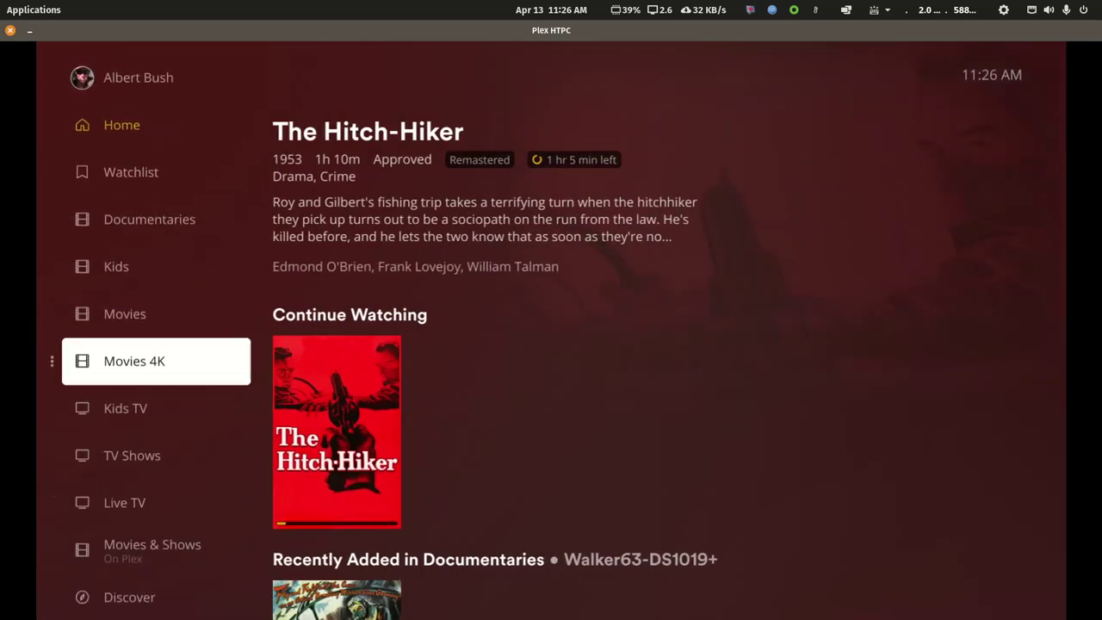
pyautogui.press('Right')
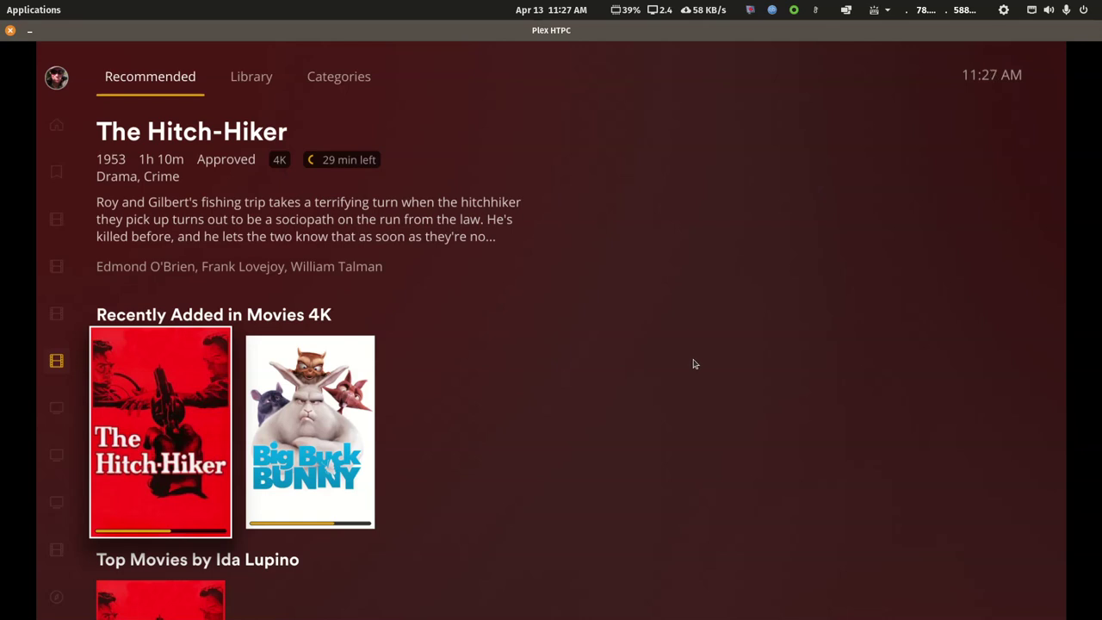
# - Open The Hitch-Hiker's details in Movies 4K, resume playback to check the edition in the player, and return to the library
pyautogui.press('Return')
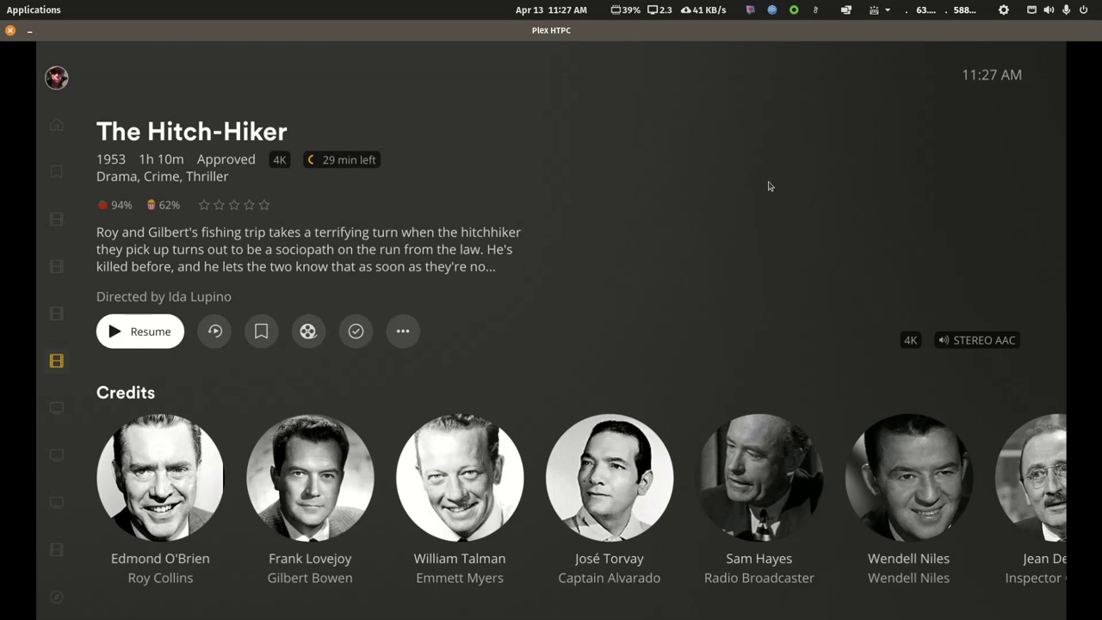
pyautogui.press('Down')
pyautogui.press('Up')
pyautogui.press('Return')
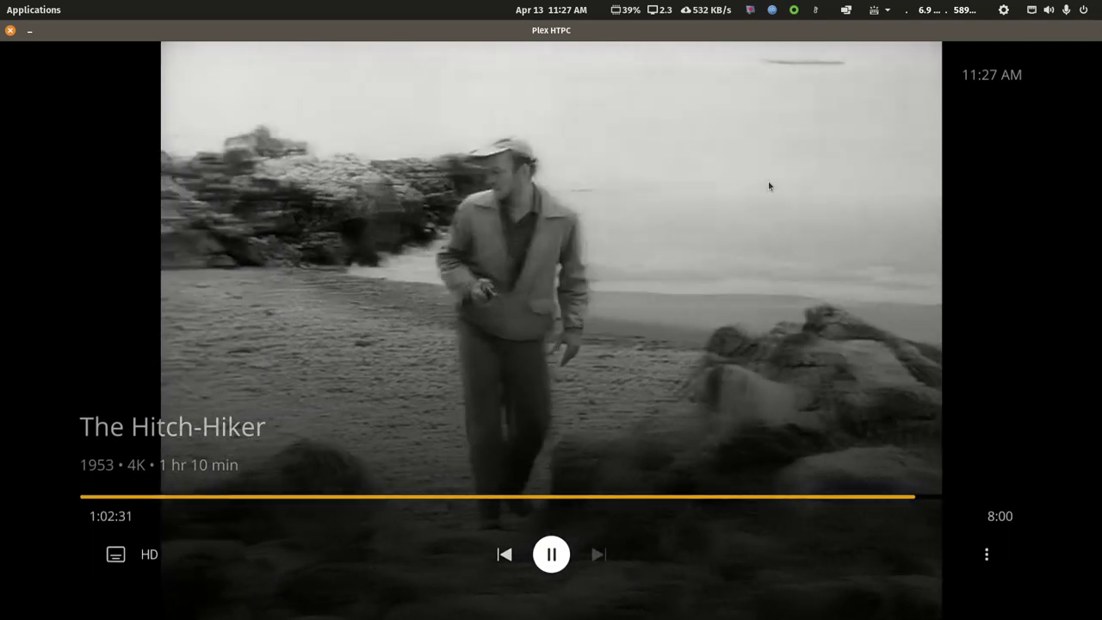
pyautogui.press('Escape')
pyautogui.press('Escape')
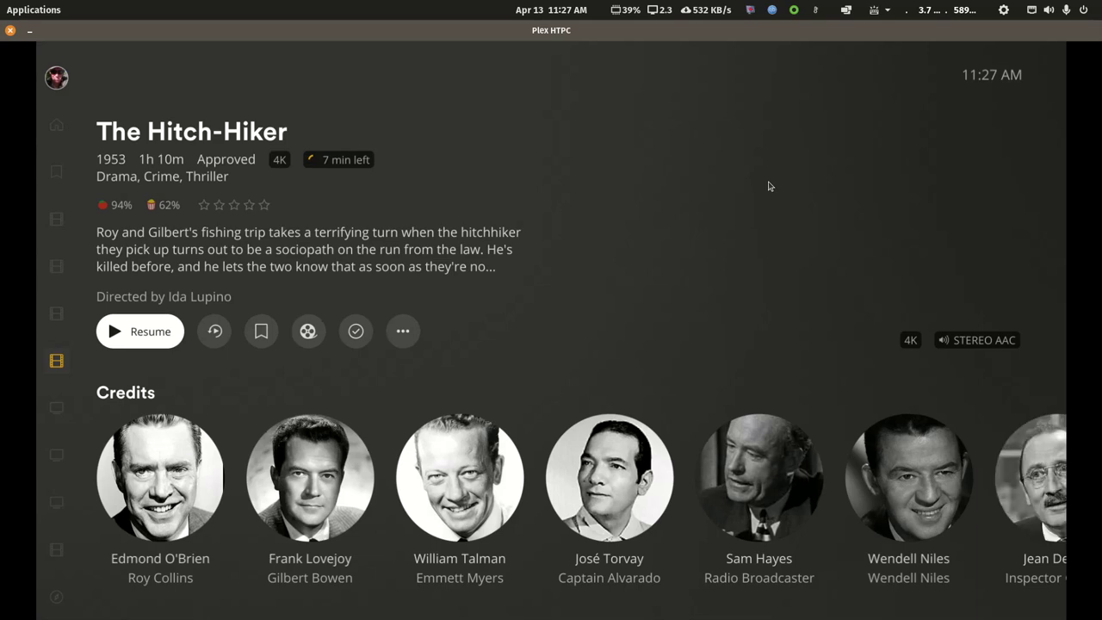
pyautogui.press('Escape')
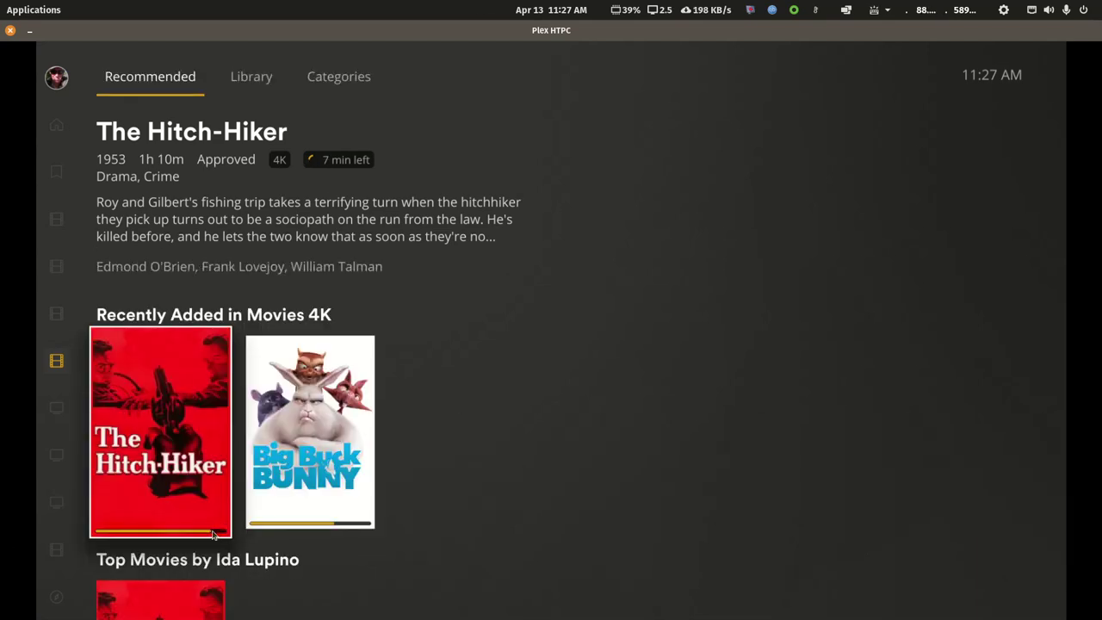
# - Open the Movies library and compare the edition labels of the two Hitch-Hiker entries under Recently Added in Movies
pyautogui.press('Left')
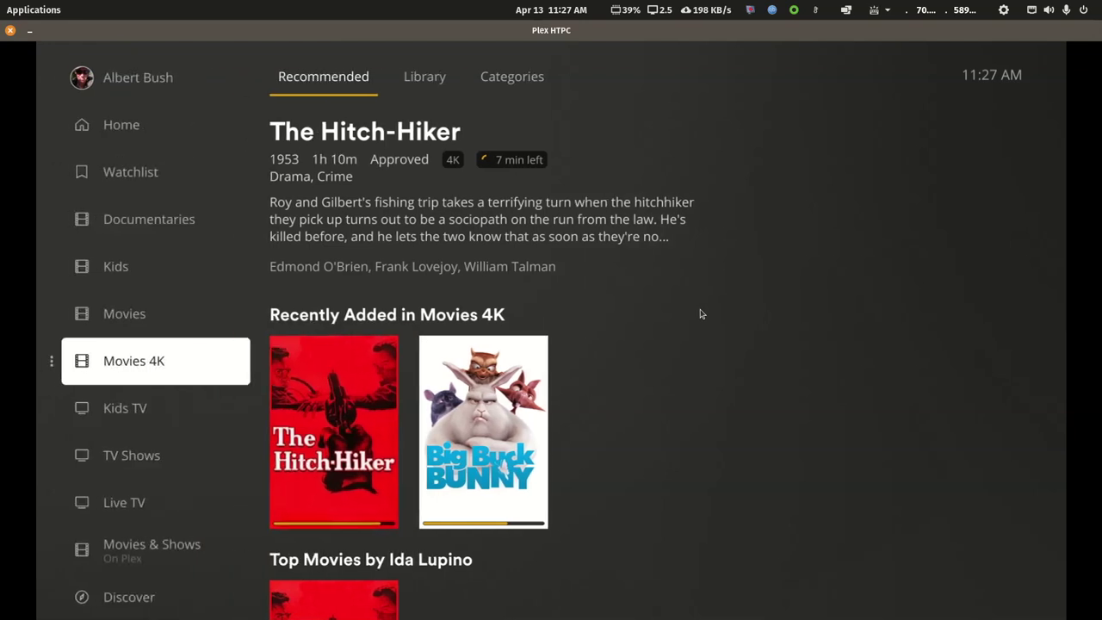
pyautogui.press('Up')
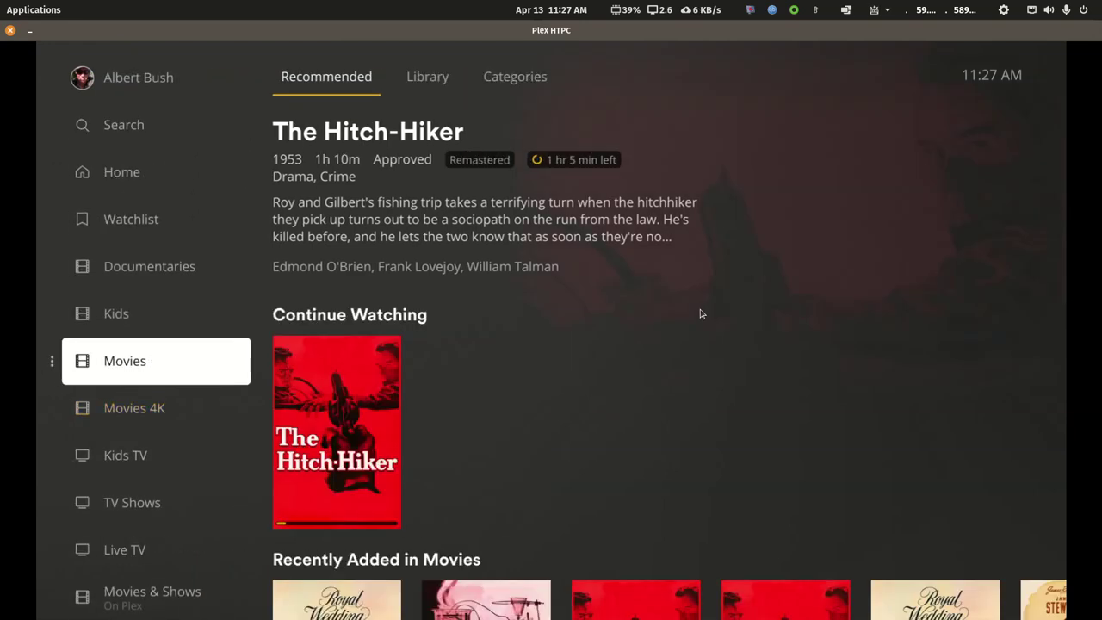
pyautogui.press('Right')
pyautogui.press('Down')
pyautogui.press('Right')
pyautogui.press('Right')
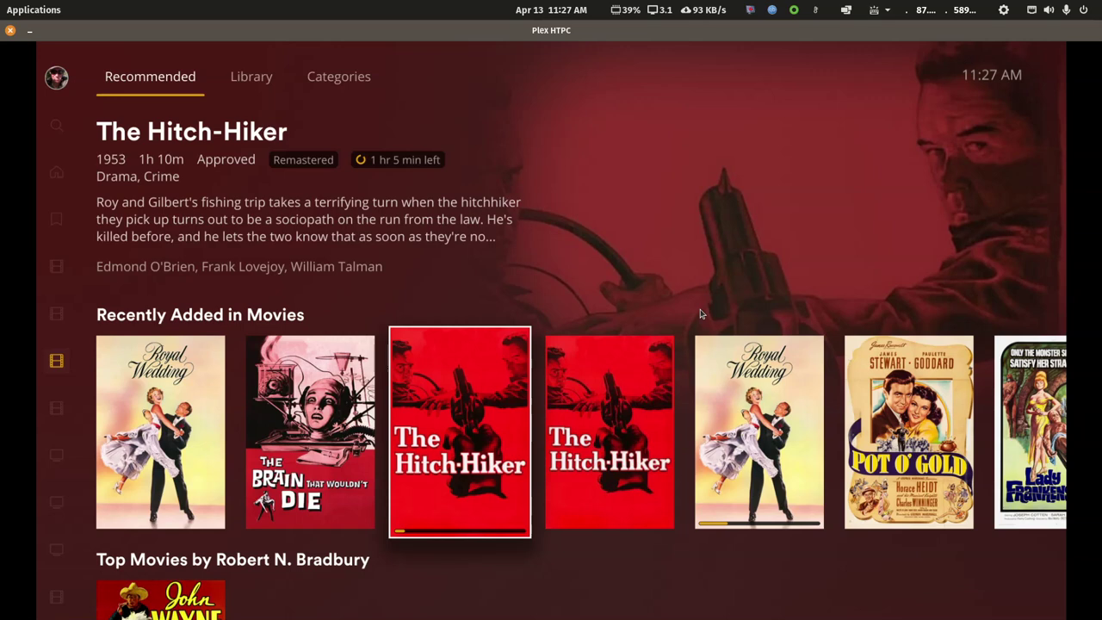
pyautogui.press('Right')
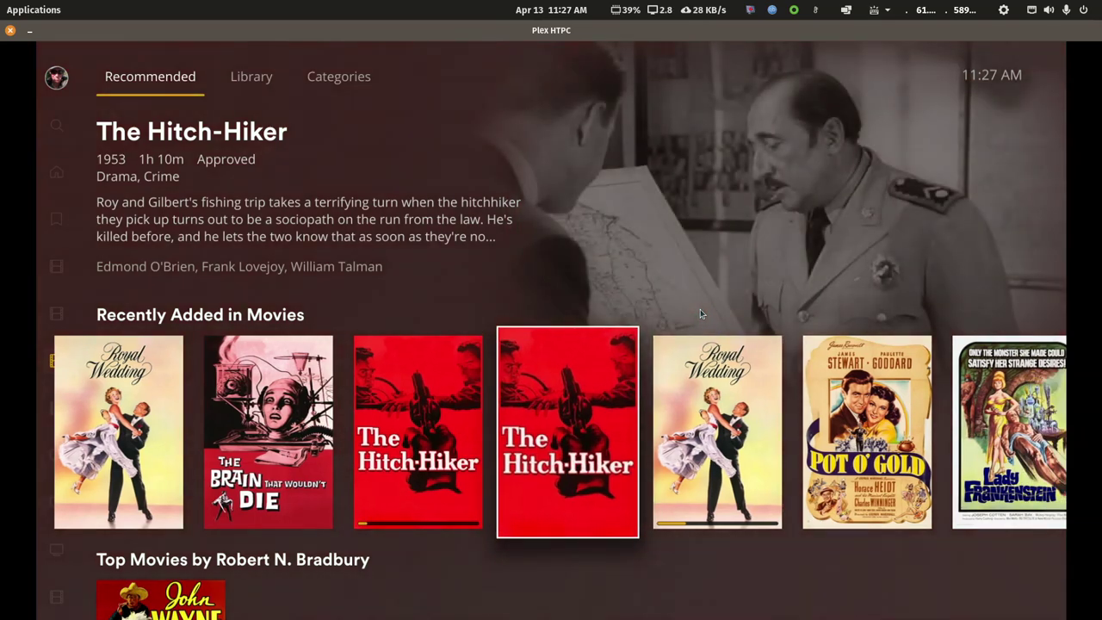
pyautogui.press('Down')
pyautogui.press('Up')
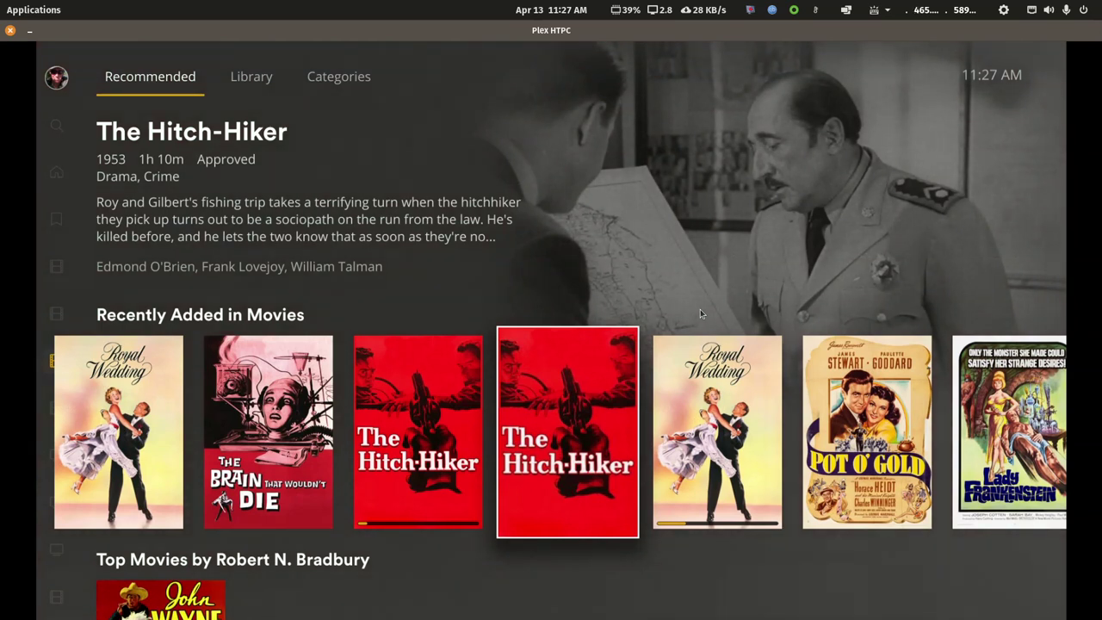
# - Play the Hitch-Hiker entry without an edition, skip ahead to about 38:31, and return to the Movies library
pyautogui.press('Return')
pyautogui.press('Return')
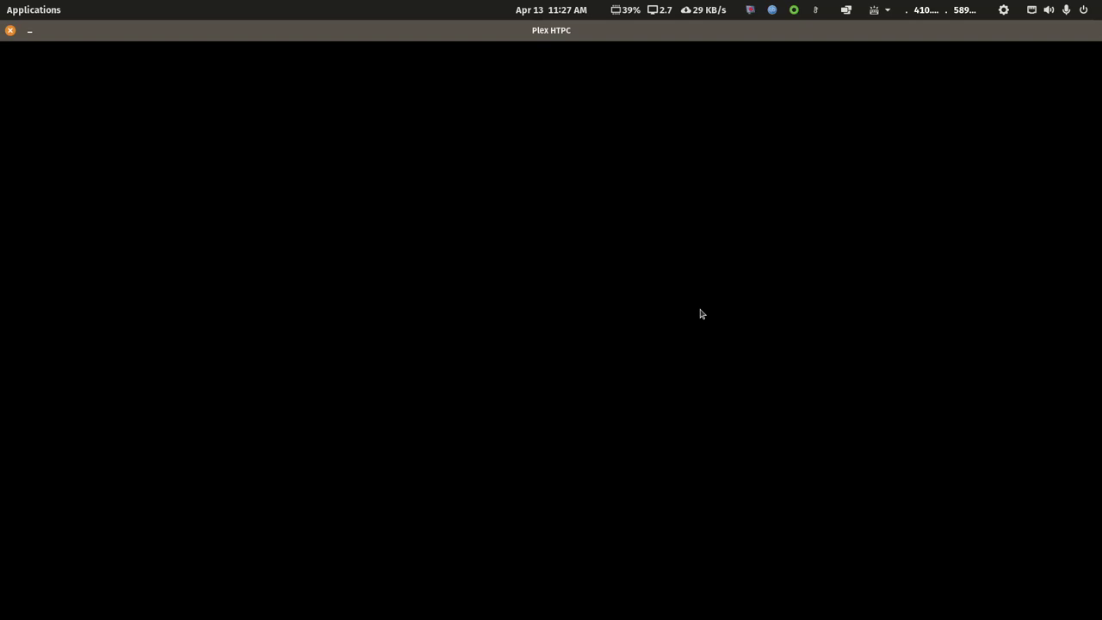
pyautogui.press('Right')
pyautogui.press('Right')
pyautogui.press('Right')
pyautogui.press('Right')
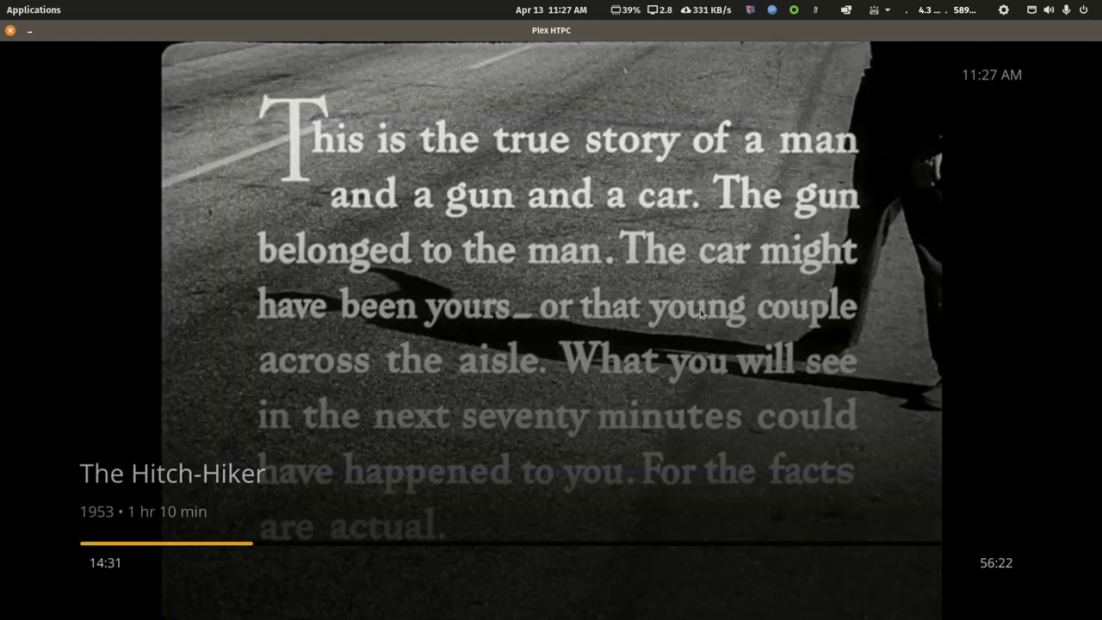
pyautogui.press('Right')
pyautogui.press('Right')
pyautogui.press('Right')
pyautogui.press('Right')
pyautogui.press('Down')
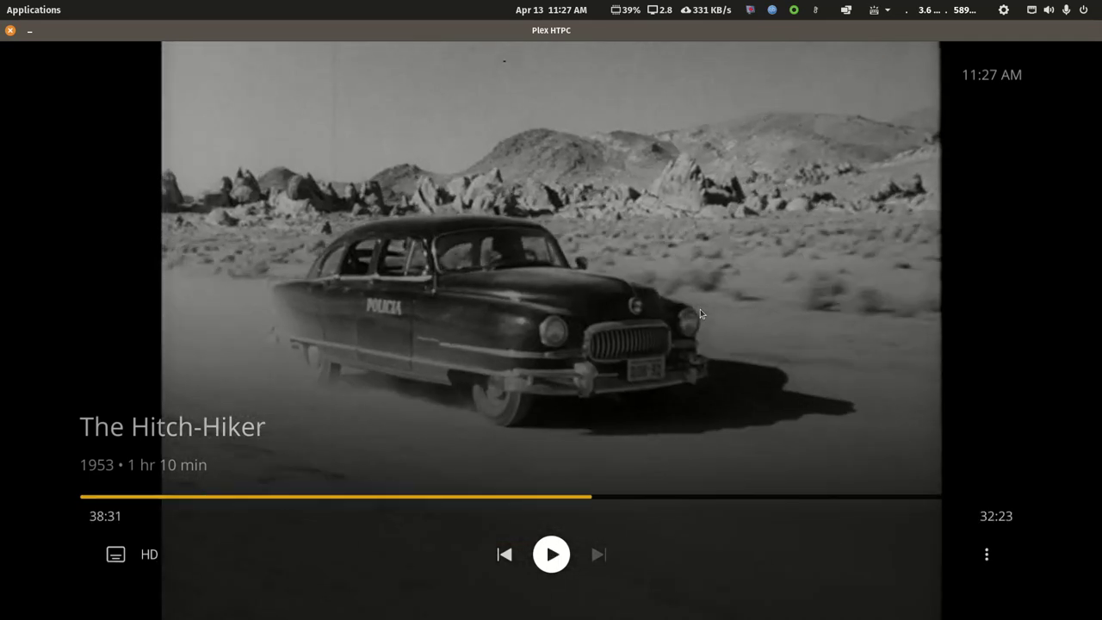
pyautogui.press('Escape')
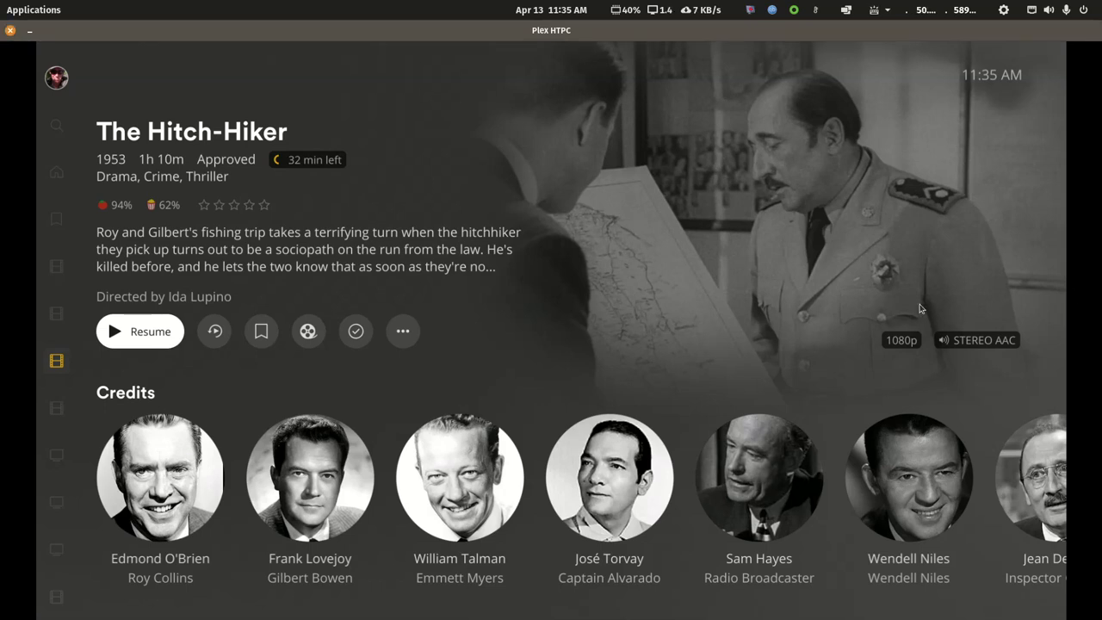
pyautogui.press('Escape')
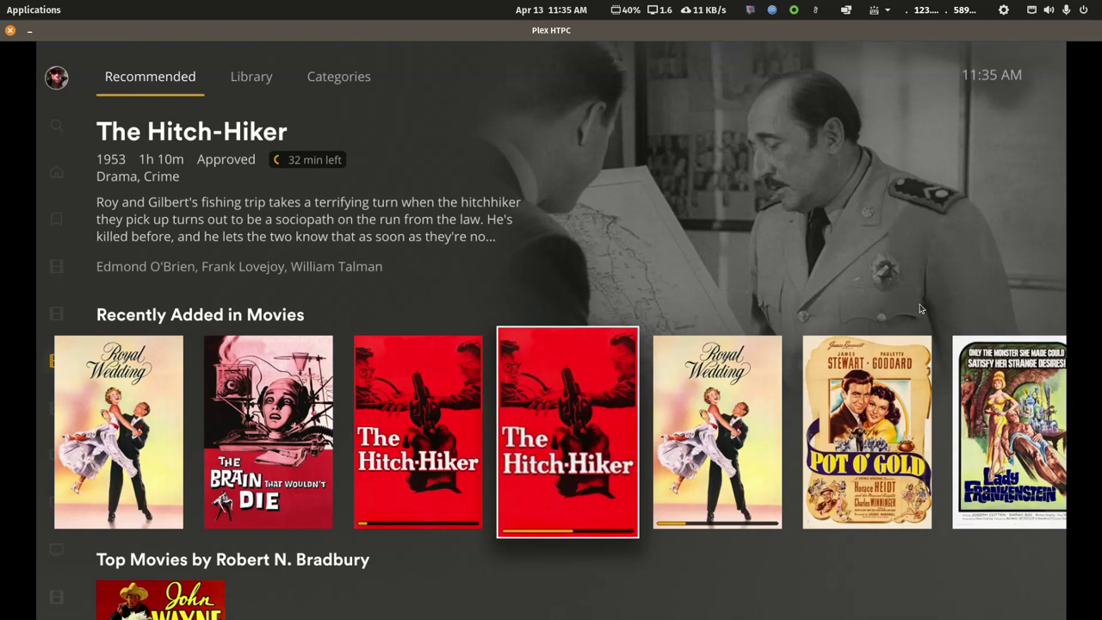
# - Compare the watch progress of the two Hitch-Hiker entries in Movies with the 4K edition in the Movies 4K library
pyautogui.press('Left')
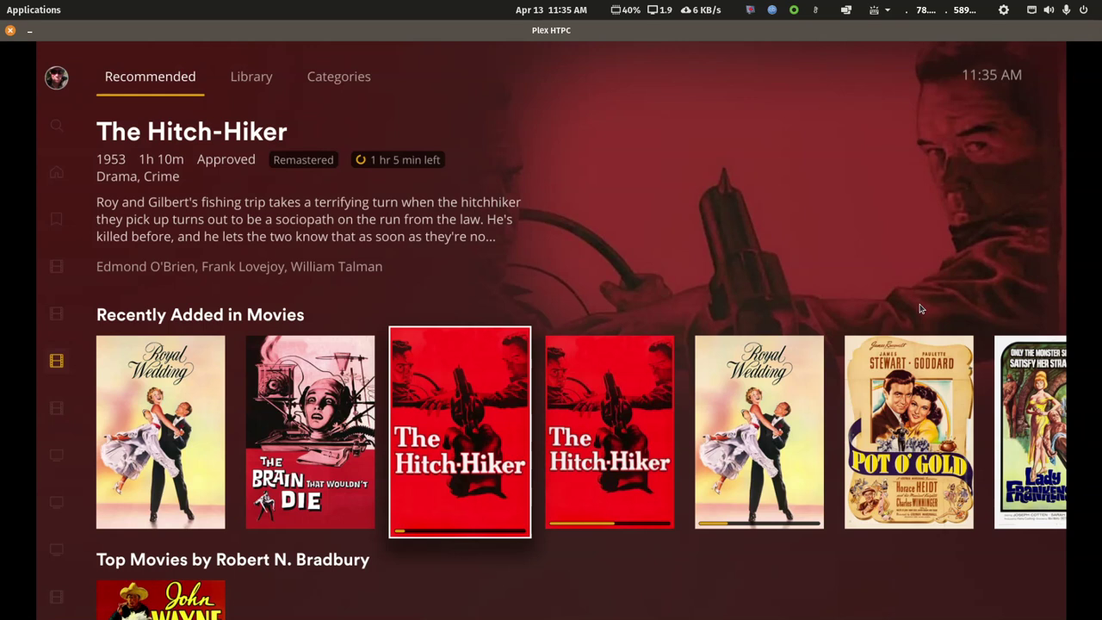
pyautogui.press('Right')
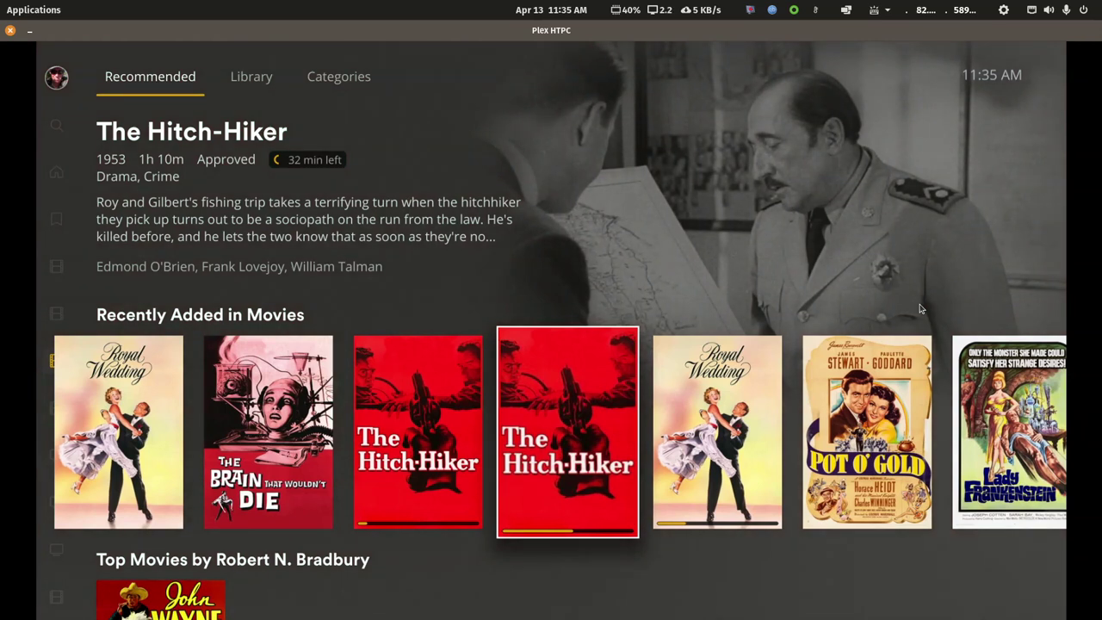
pyautogui.press('Left')
pyautogui.press('Left')
pyautogui.press('Left')
pyautogui.press('Left')
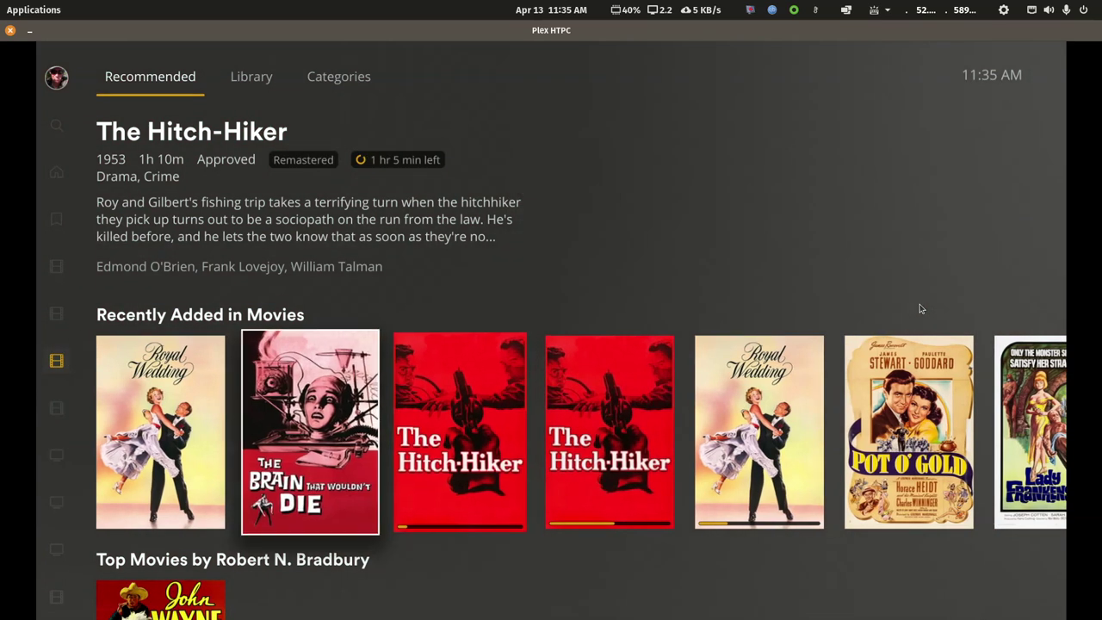
pyautogui.press('Down')
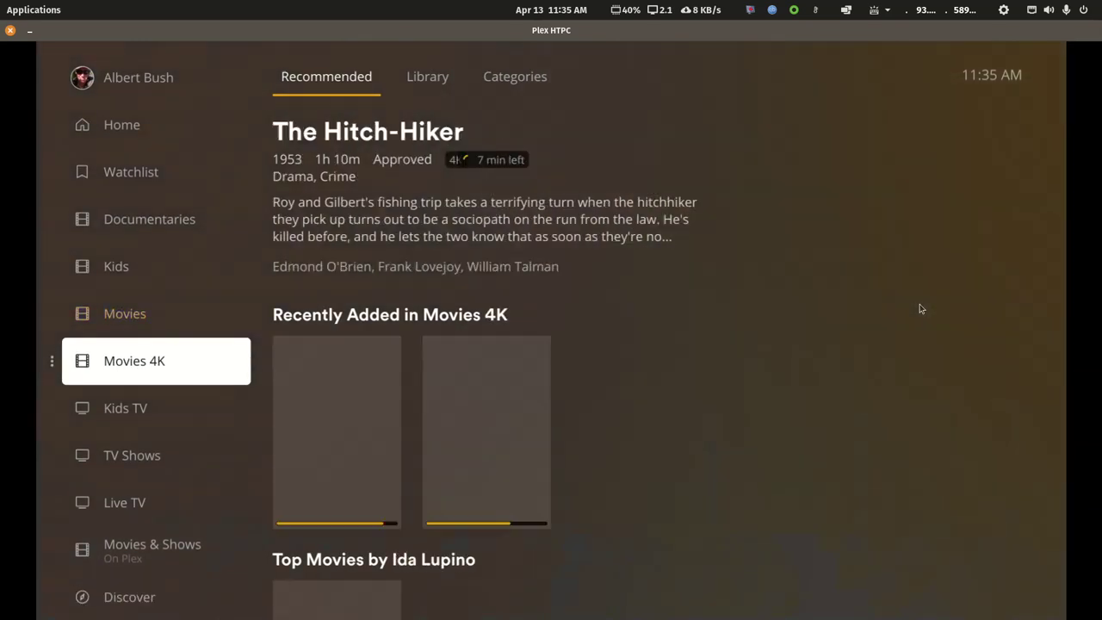
pyautogui.press('Right')
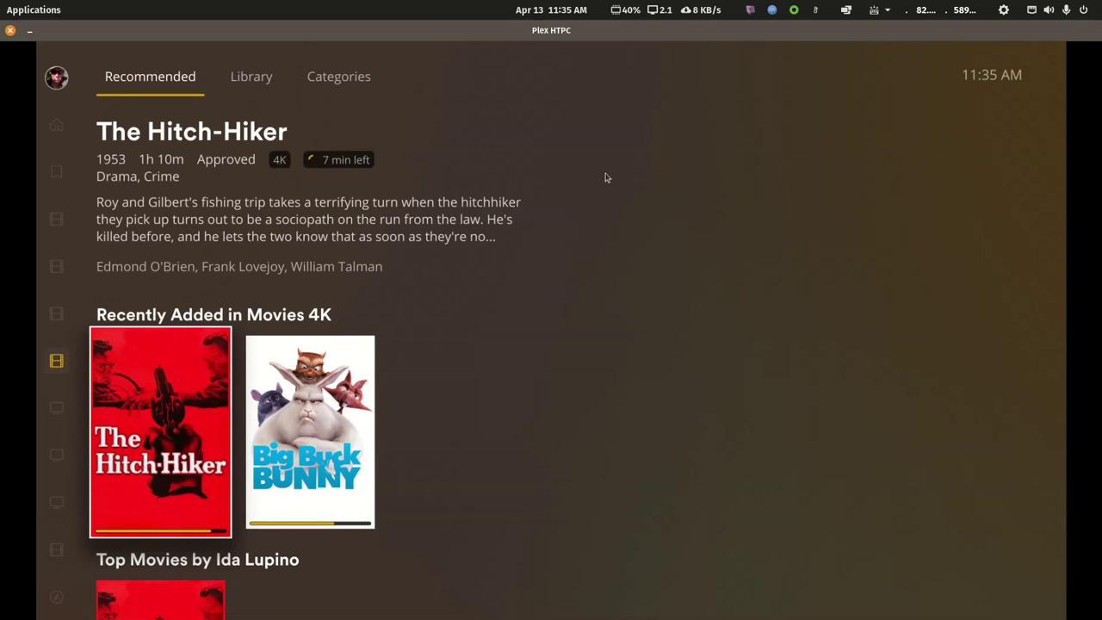
# - Go back to the Movies library and review the Remastered and unlabelled Hitch-Hiker entries under Recently Added in Movies
pyautogui.press('Left')
pyautogui.press('Up')
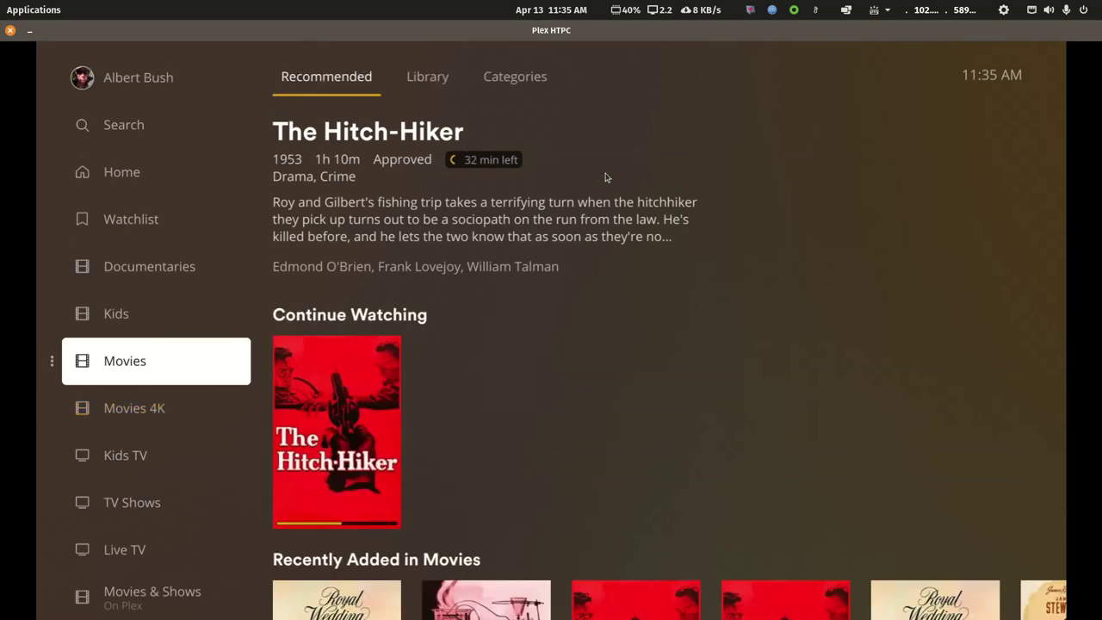
pyautogui.press('Right')
pyautogui.press('Down')
pyautogui.press('Right')
pyautogui.press('Right')
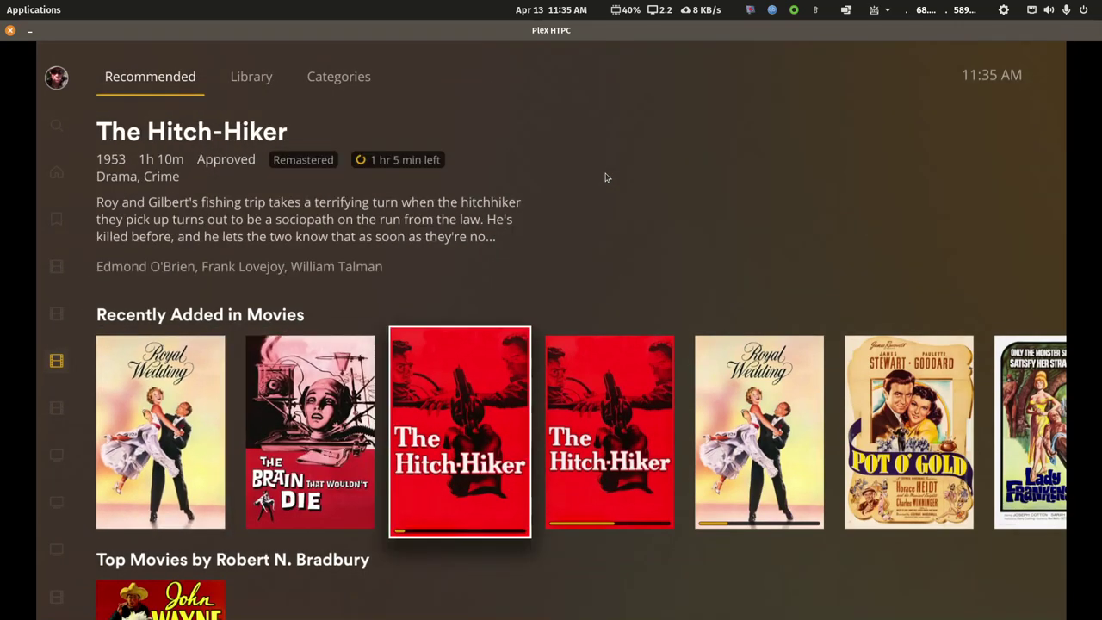
pyautogui.press('Right')
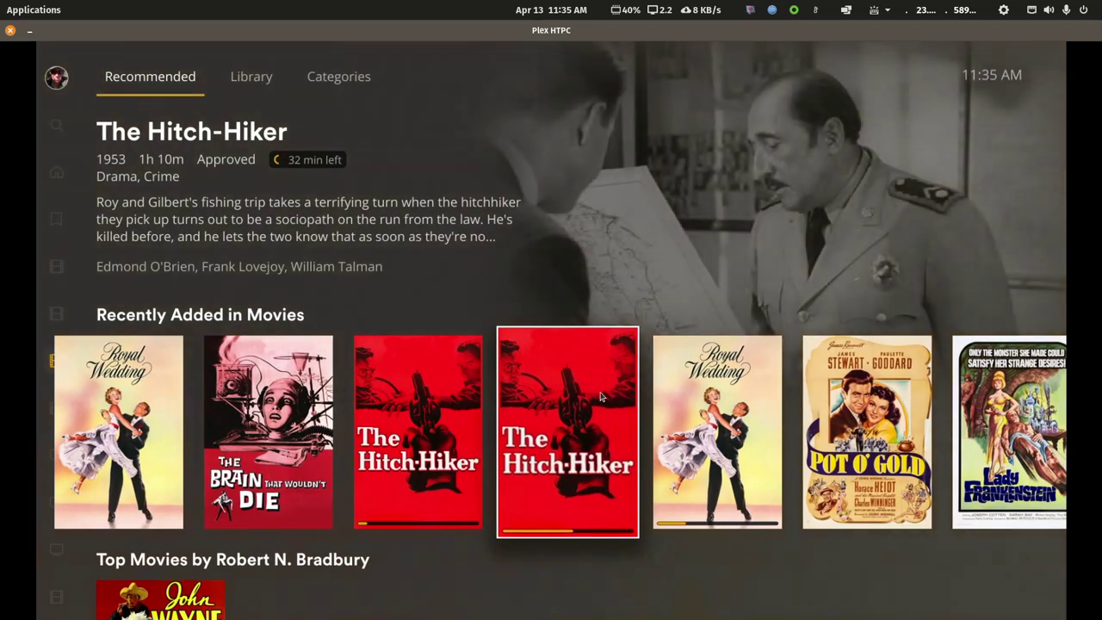
pyautogui.press('Left')
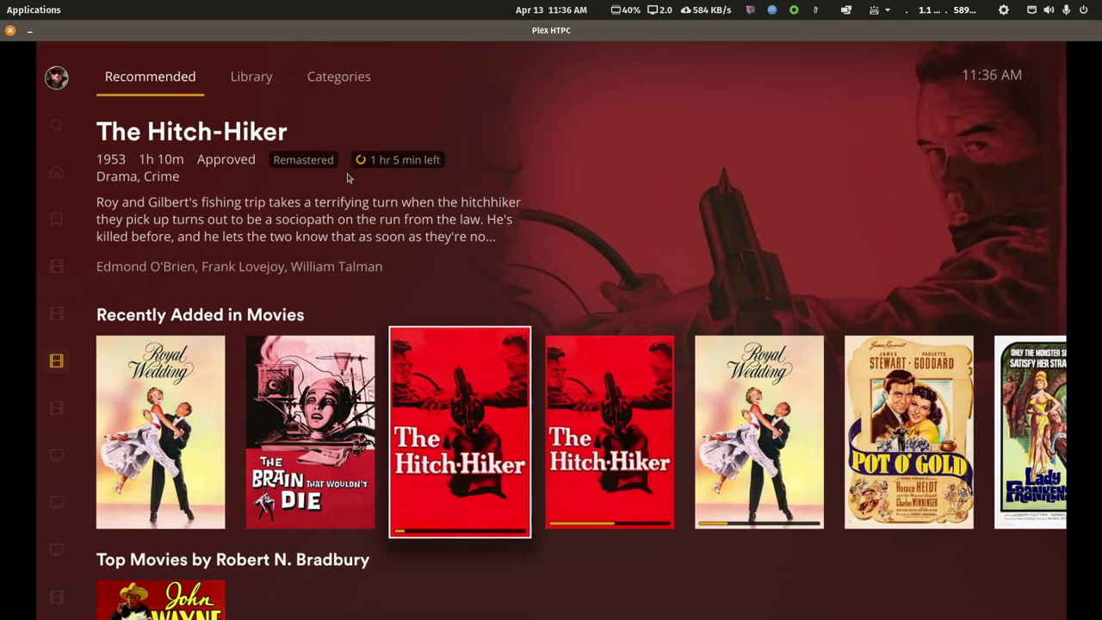
# - Switch from Plex HTPC to the file manager and open the The Hitch-Hiker (1953) {tmdb-41462} folder inside movie-main to inspect its file names
pyautogui.doubleClick(442, 34)
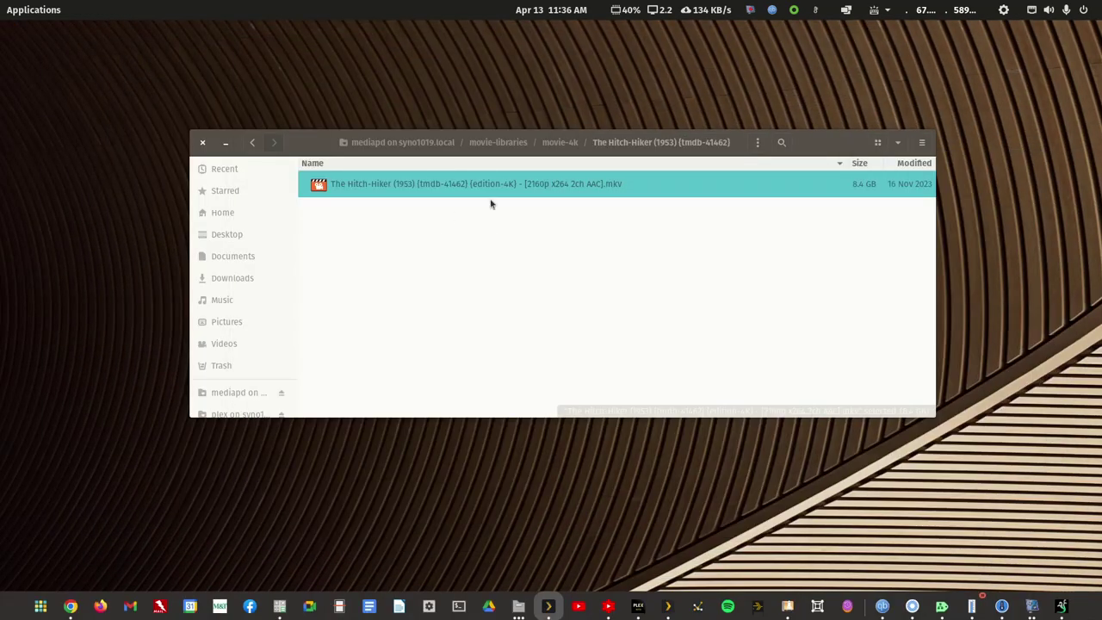
pyautogui.click(252, 143)
pyautogui.click(252, 142)
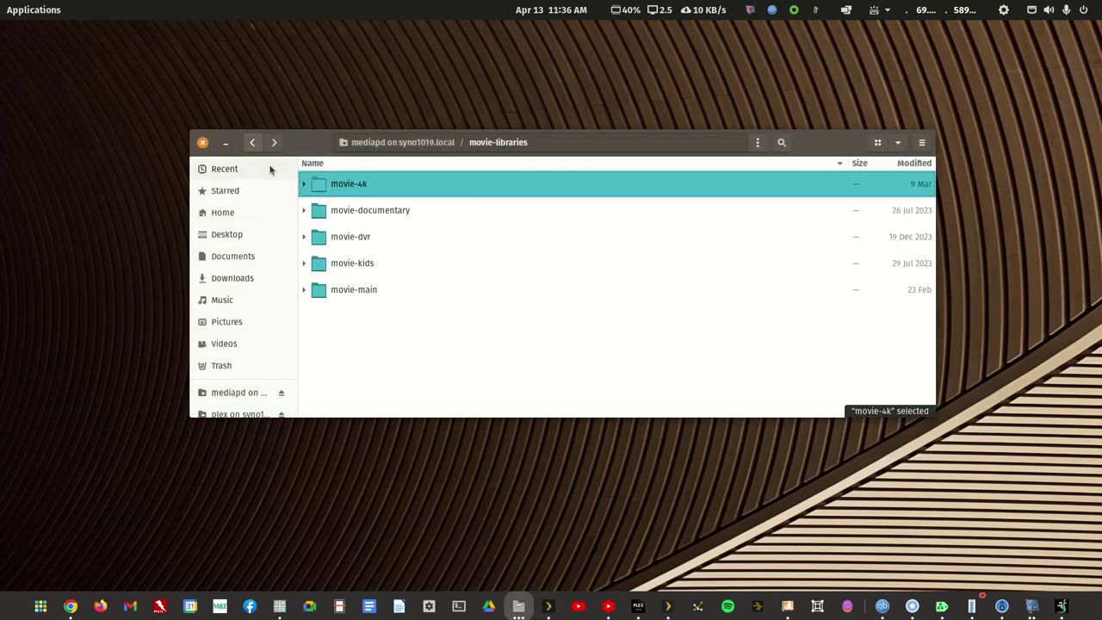
pyautogui.doubleClick(350, 291)
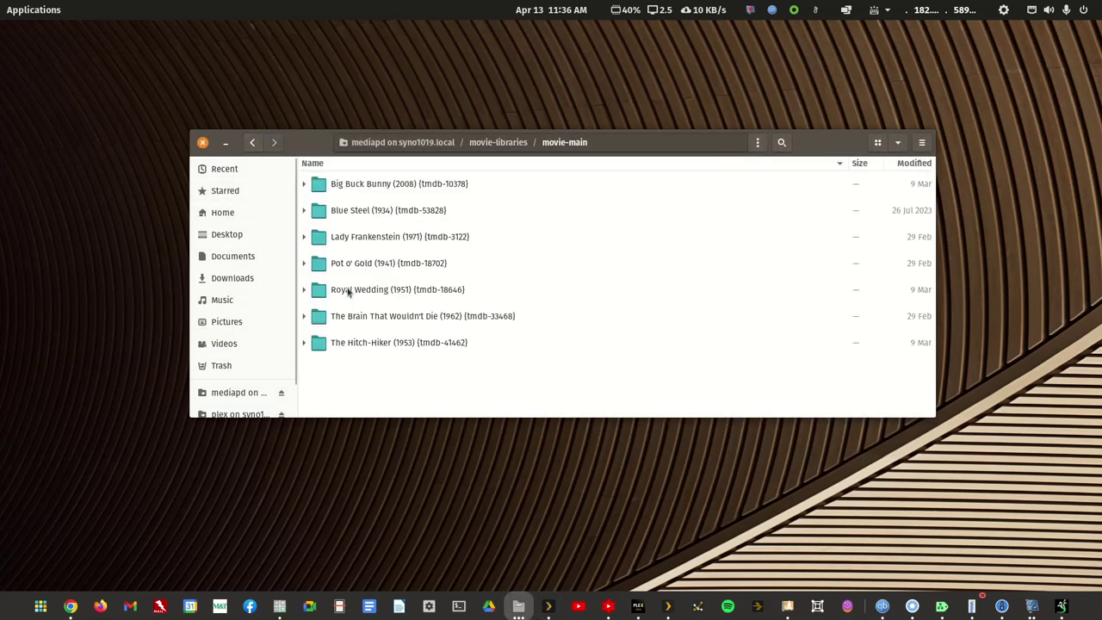
pyautogui.click(350, 343)
pyautogui.doubleClick(350, 343)
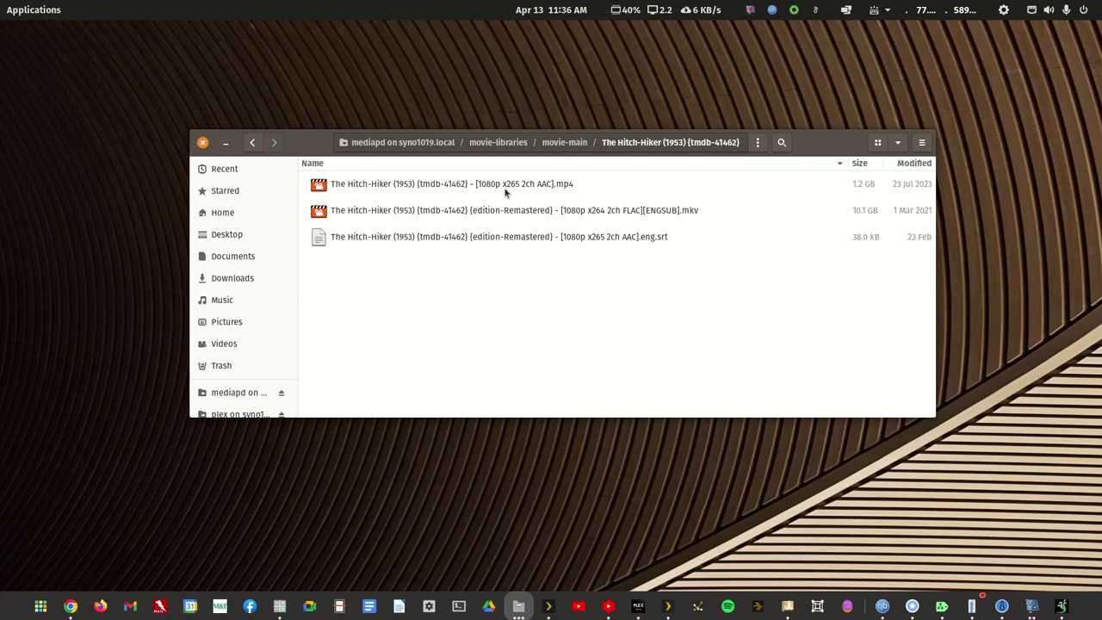
# - Look up the Plex support article "Multiple Editions – Movies" through the application launcher, then close it
pyautogui.click(28, 10)
pyautogui.write('edi')
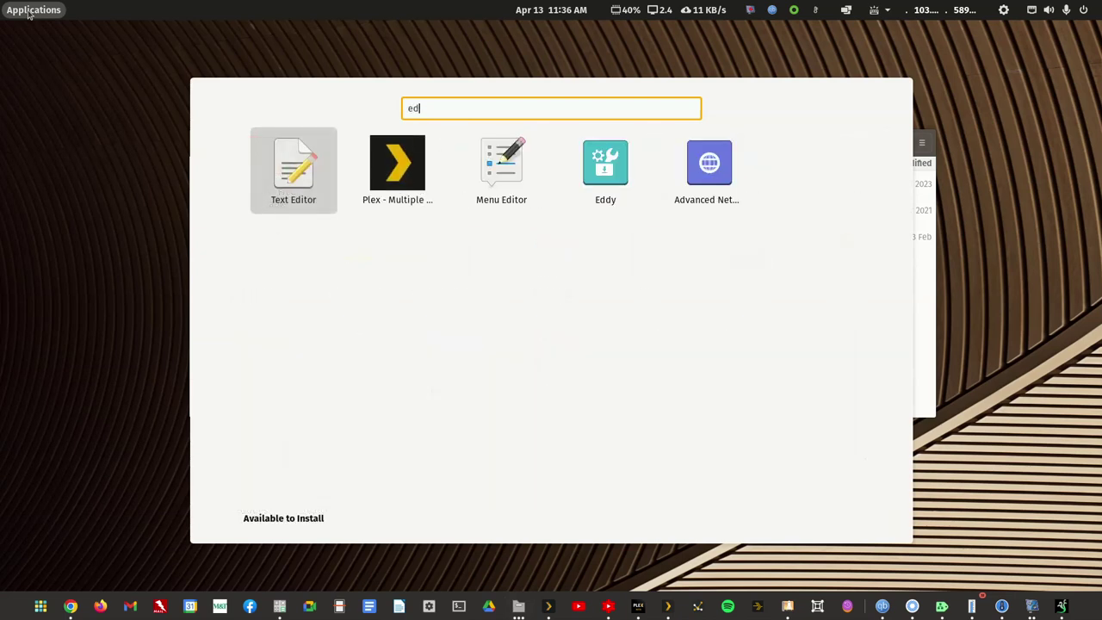
pyautogui.click(377, 157)
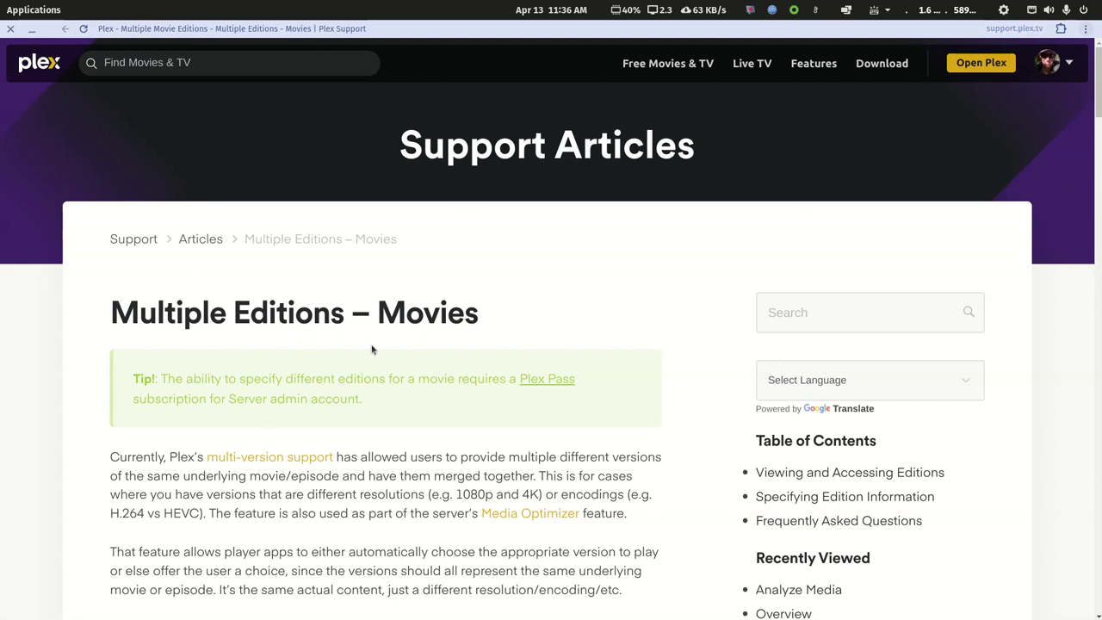
pyautogui.doubleClick(430, 34)
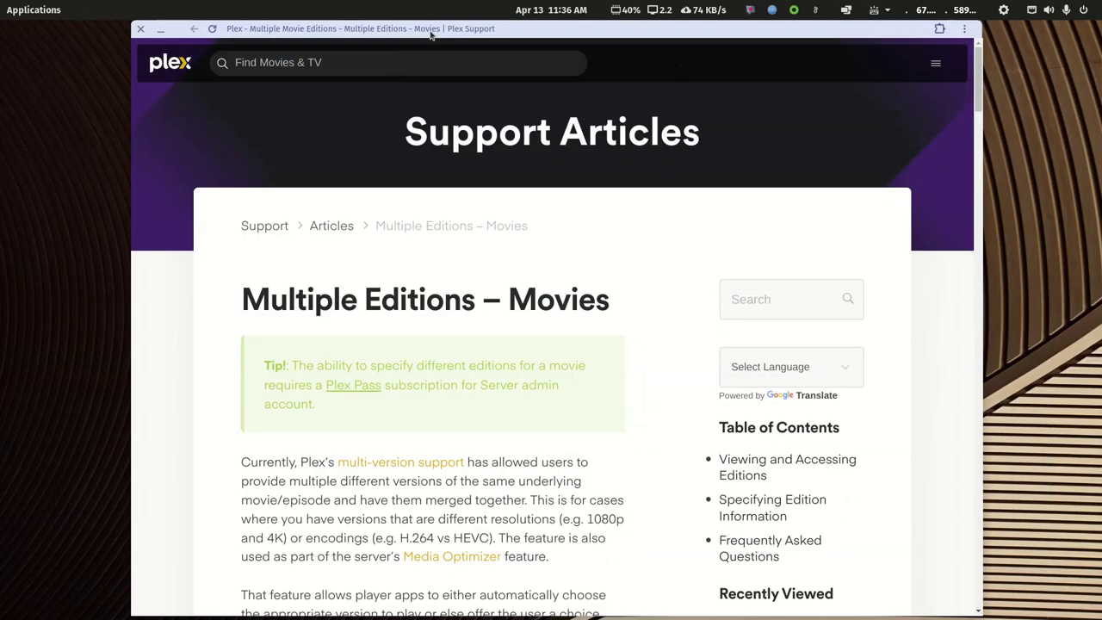
pyautogui.click(140, 33)
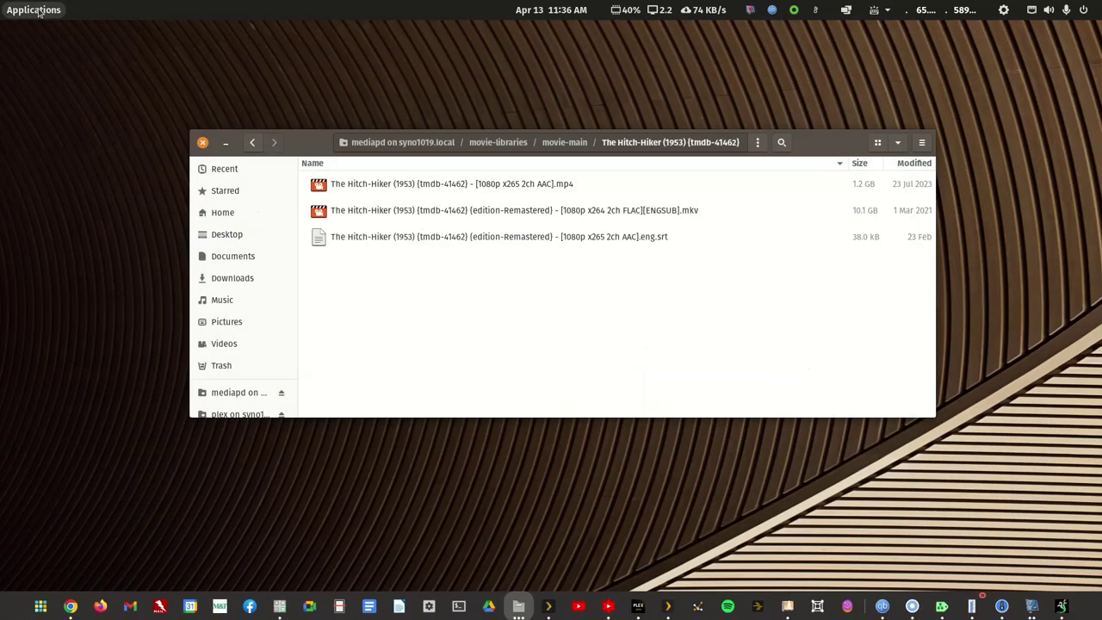
# - Open the Plex support article "Multi-Version Movies", review its file-merging name format and the Editions versus Versions FAQ, then close it
pyautogui.click(36, 9)
pyautogui.write('ver')
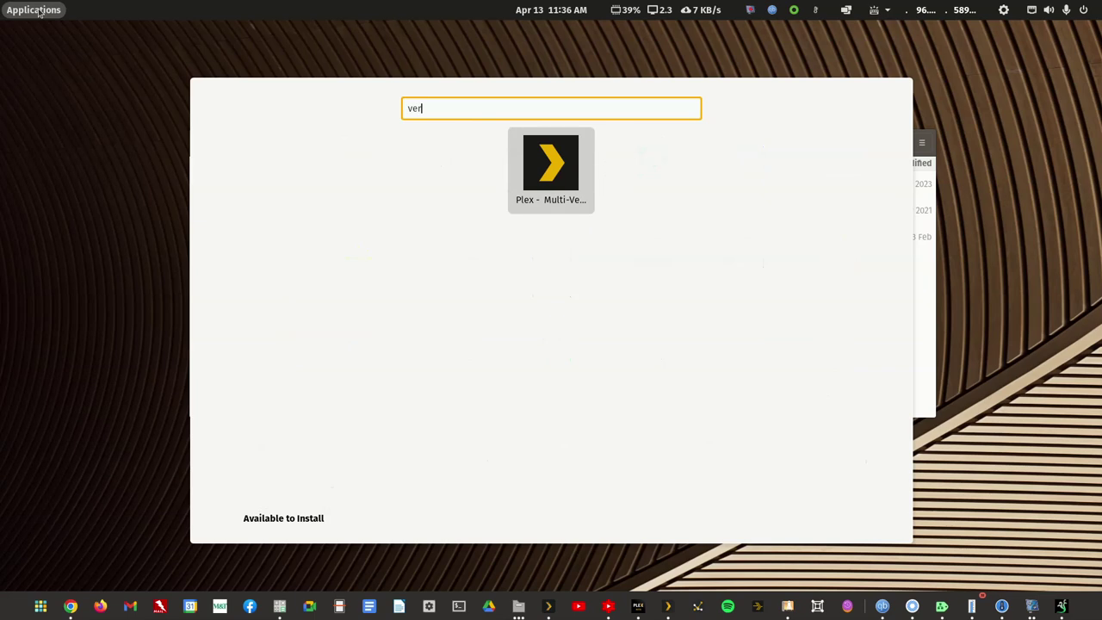
pyautogui.click(549, 168)
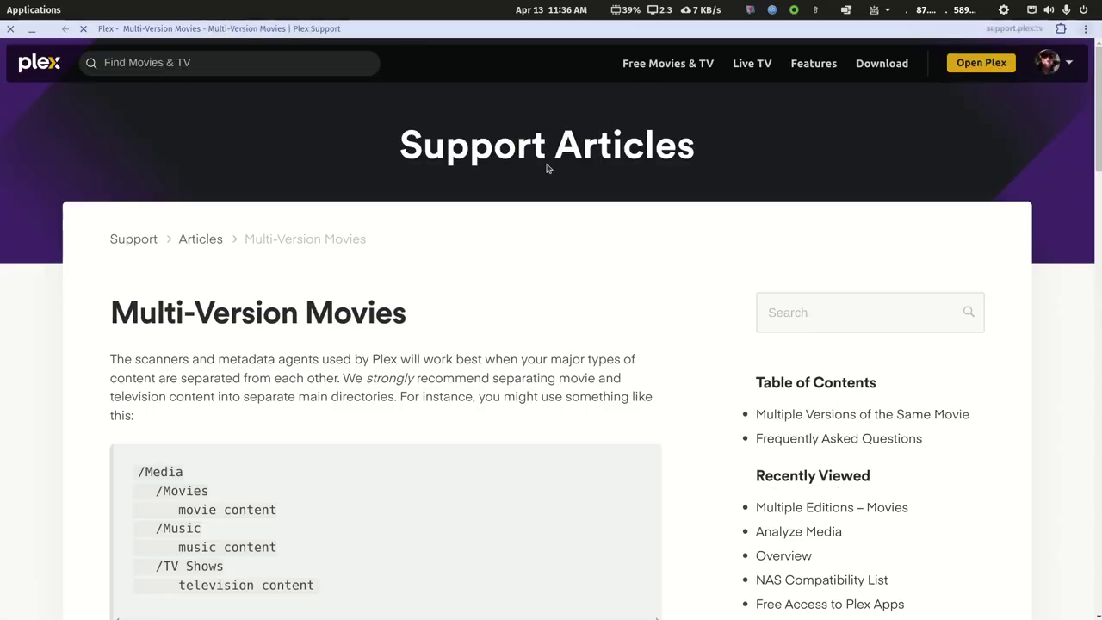
pyautogui.scroll(-15, 411, 384)
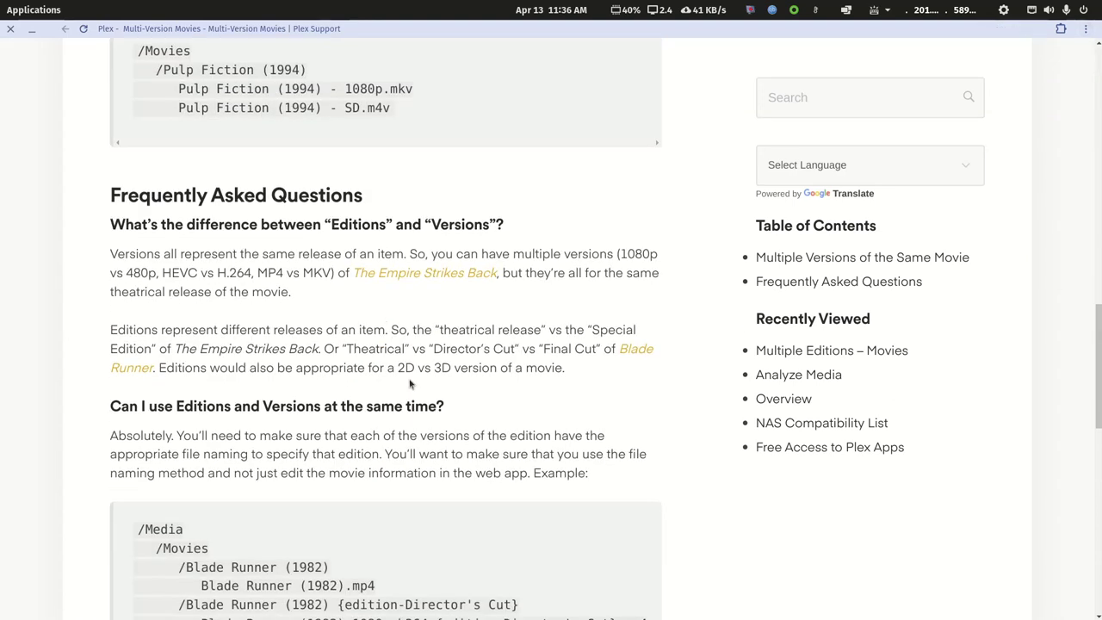
pyautogui.scroll(3, 411, 388)
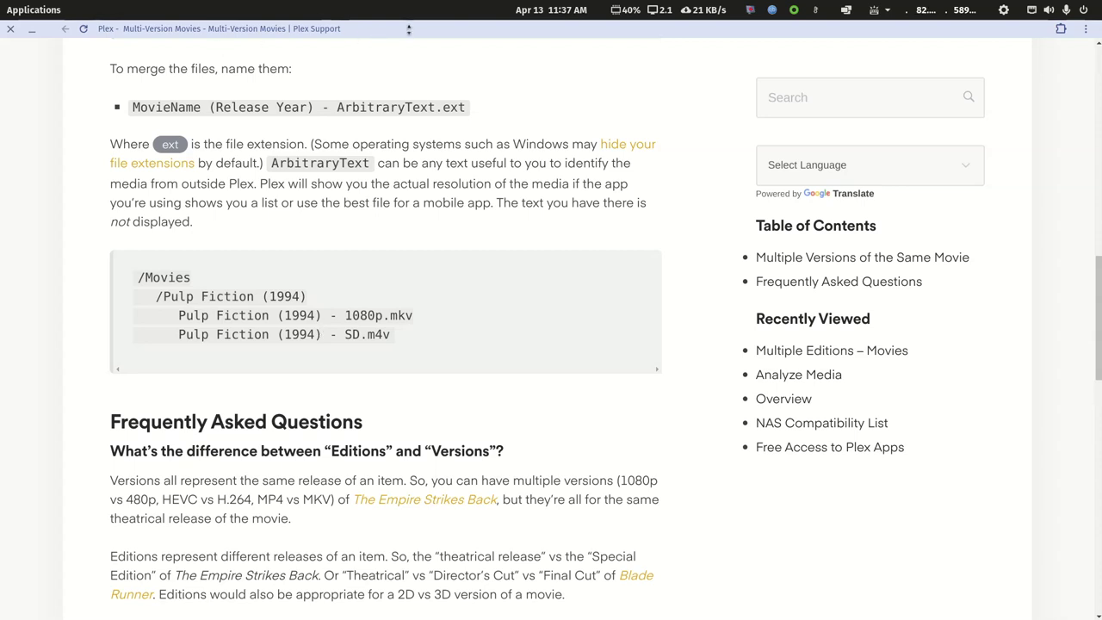
pyautogui.doubleClick(408, 29)
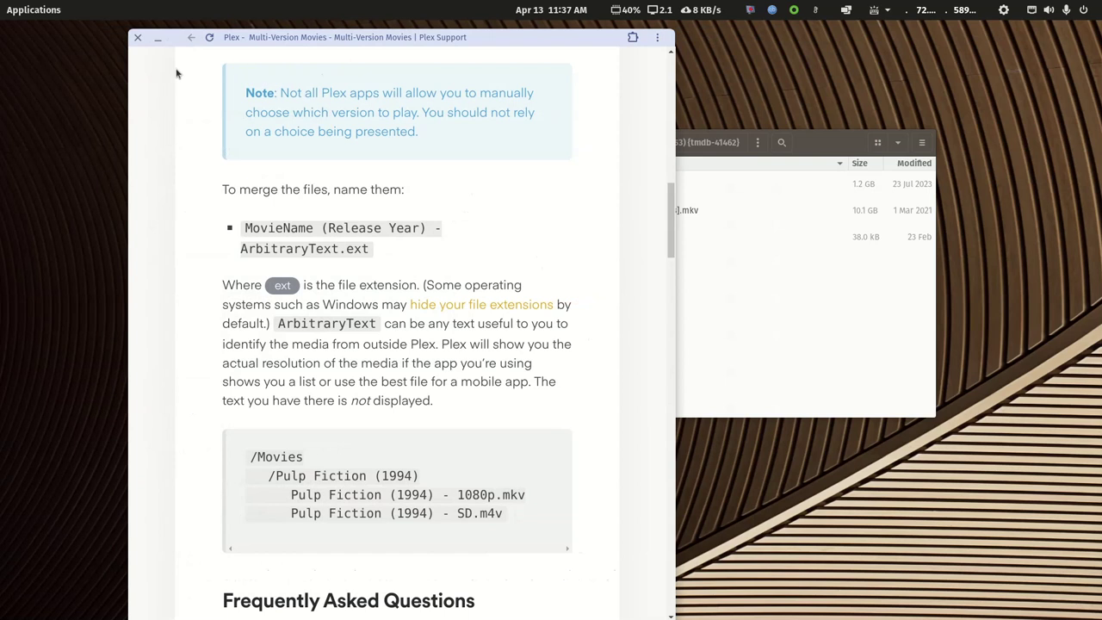
pyautogui.click(137, 37)
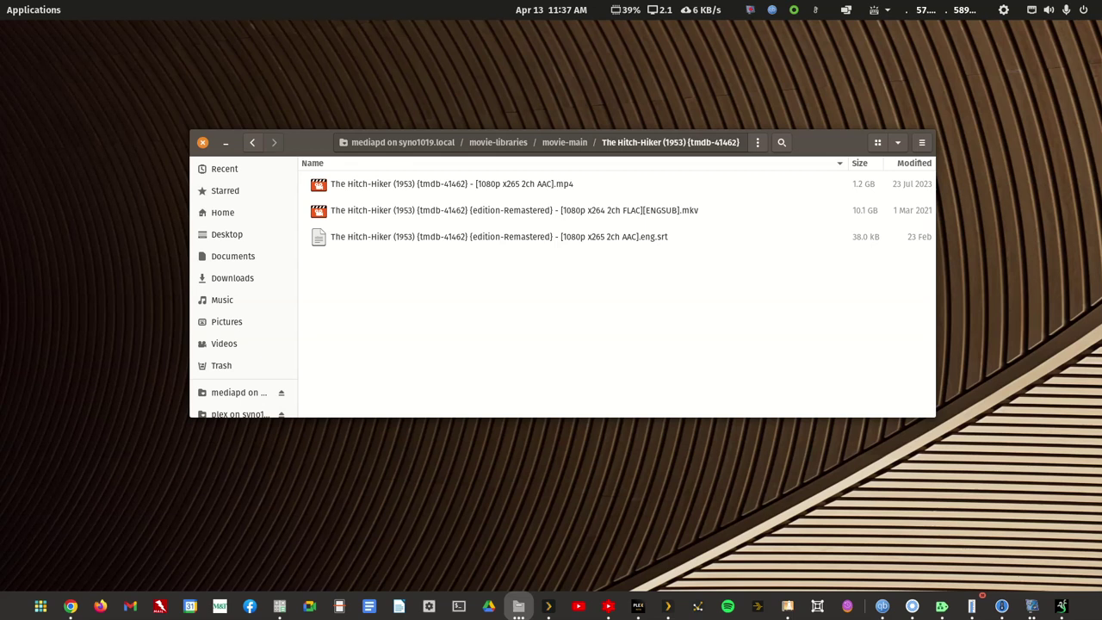
pyautogui.hotkey('alt', 'Tab')
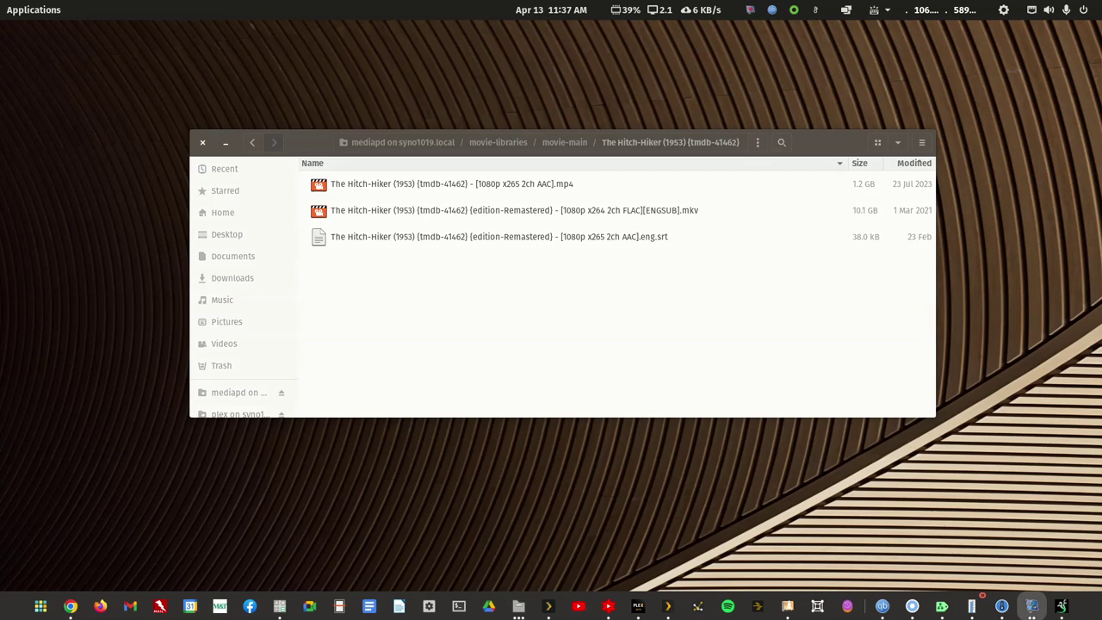